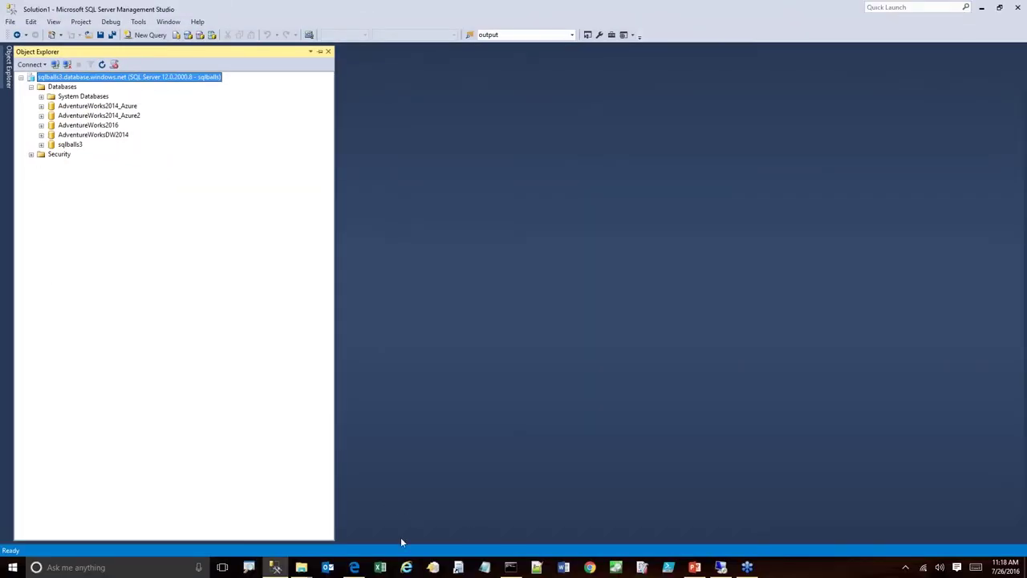
- Switch to the Azure portal in Edge and open the SQL servers list from the full list of services
click(354, 567)
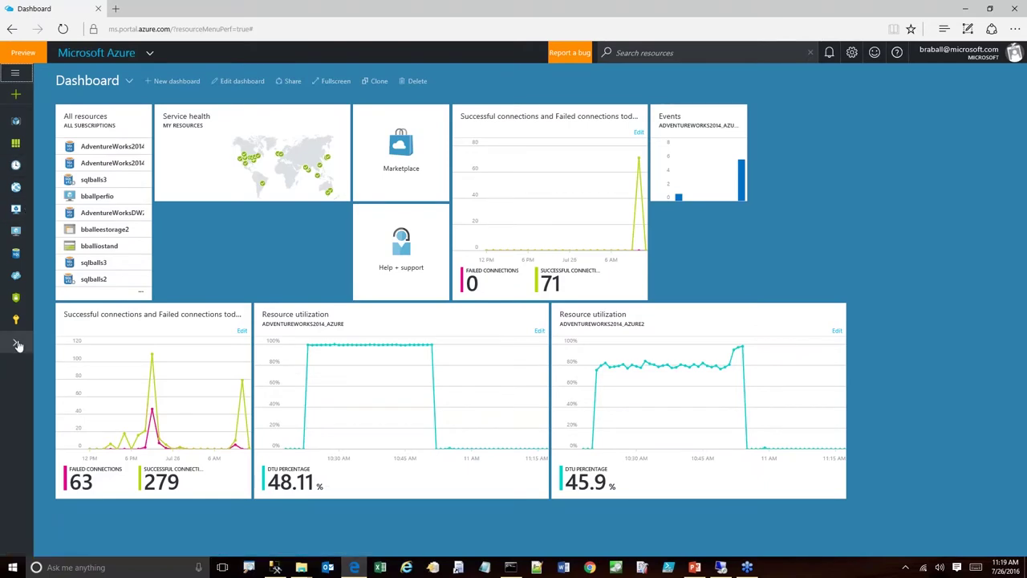
click(18, 343)
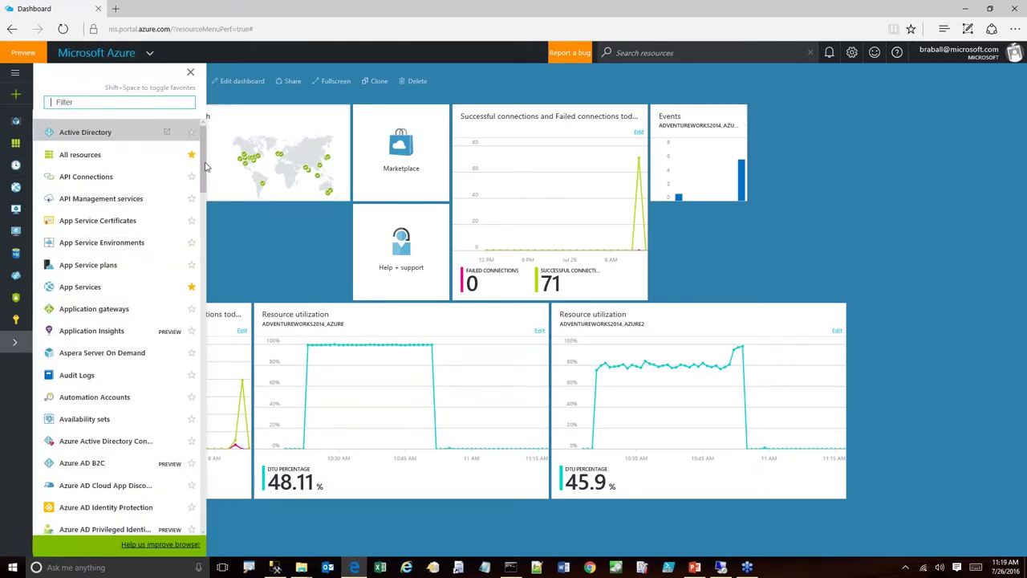
drag(201, 176, 191, 427)
scroll(191, 426, down, 7)
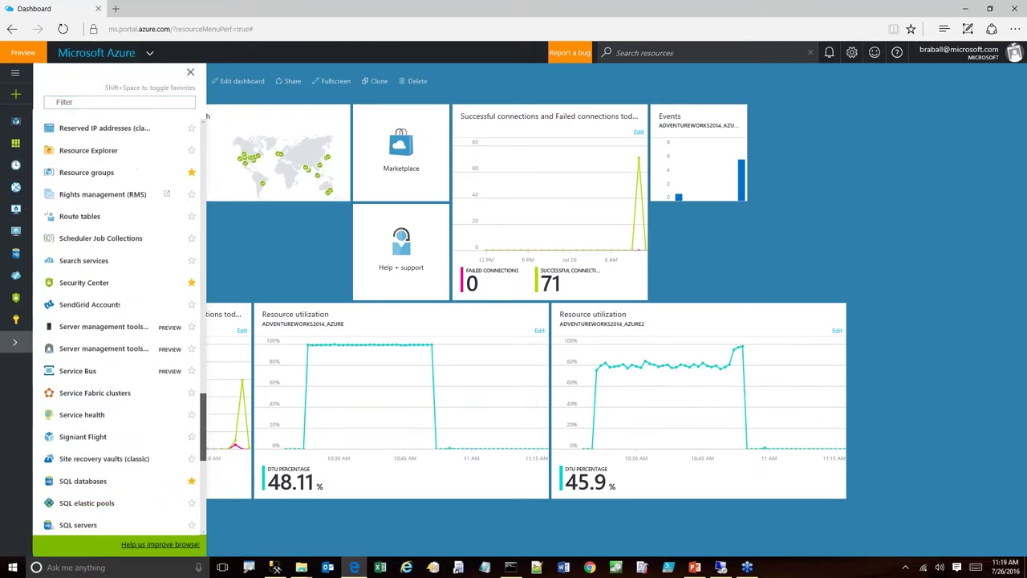
scroll(119, 321, up, 3)
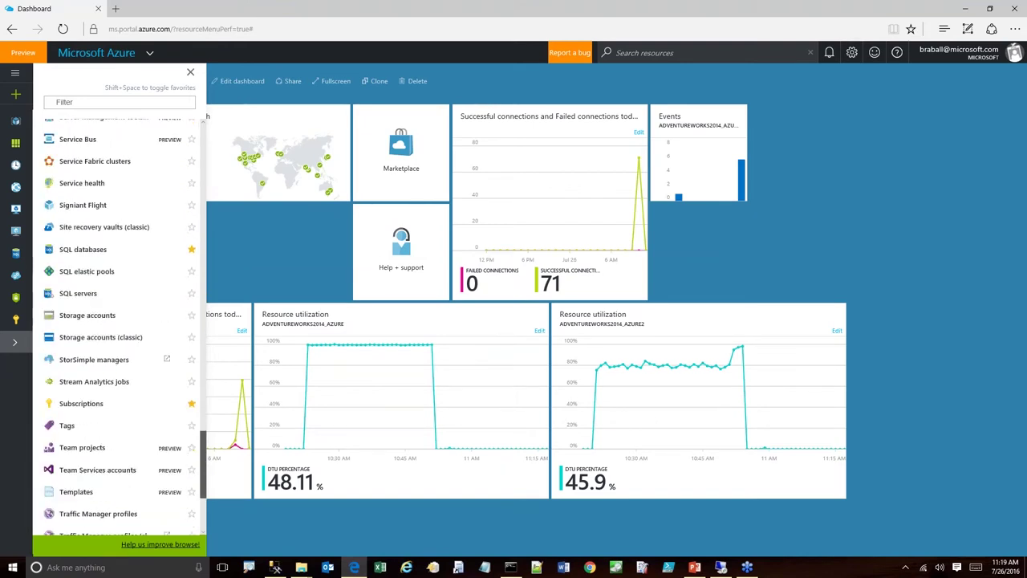
scroll(103, 365, up, 2)
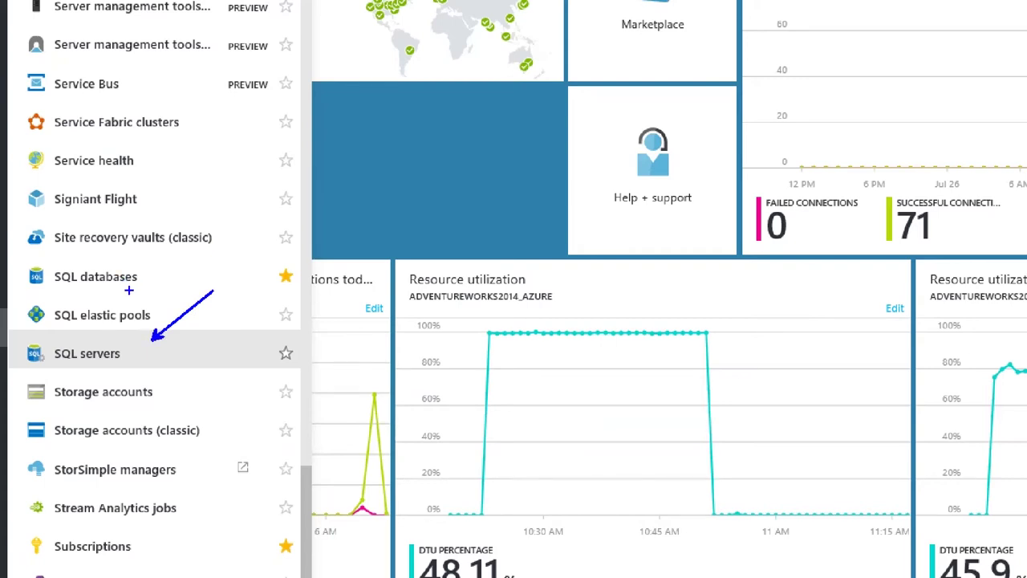
drag(129, 291, 152, 338)
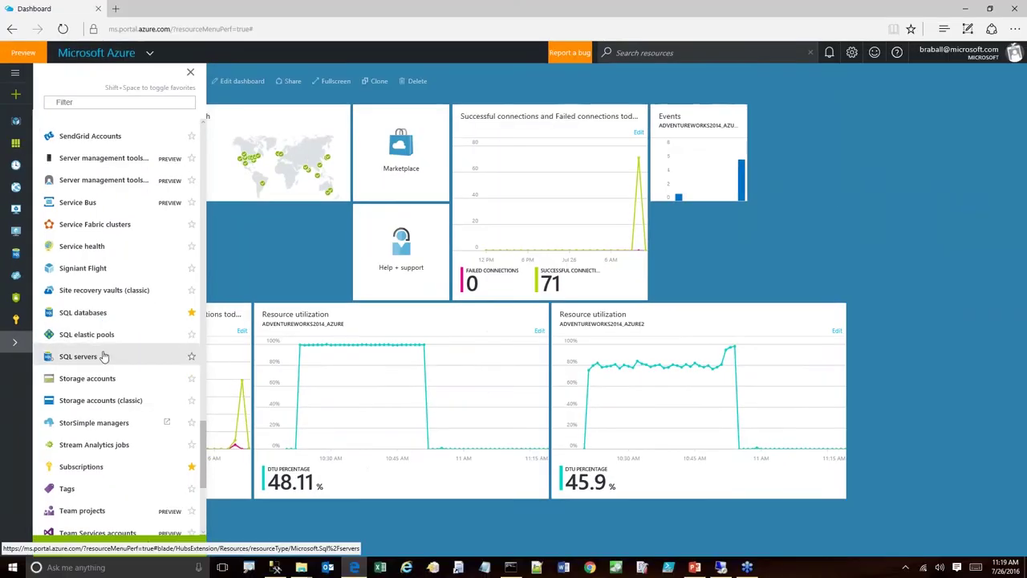
key(Escape)
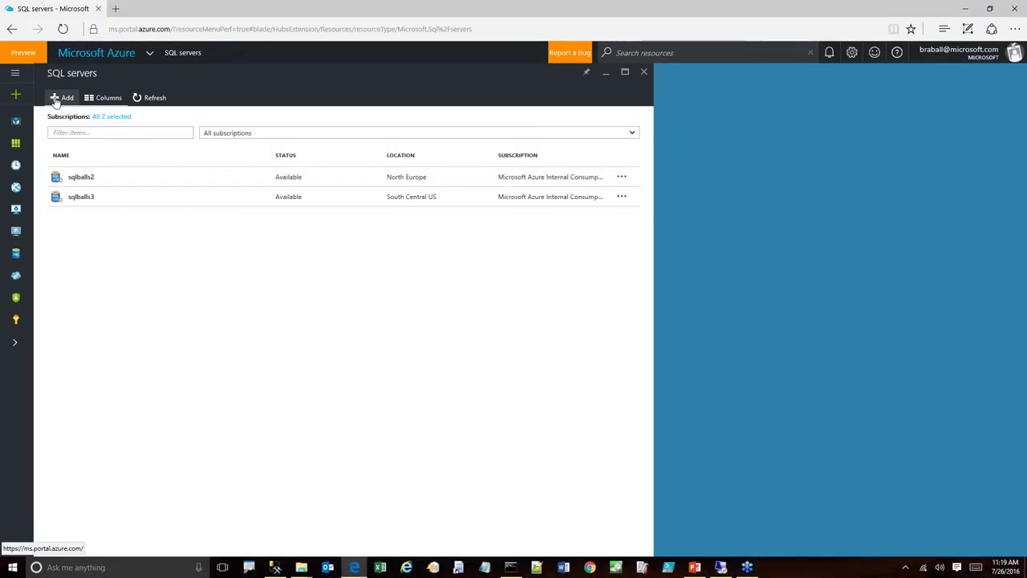
- Open the form for adding a logical SQL server, examine its required fields, and close it without creating a server
click(62, 98)
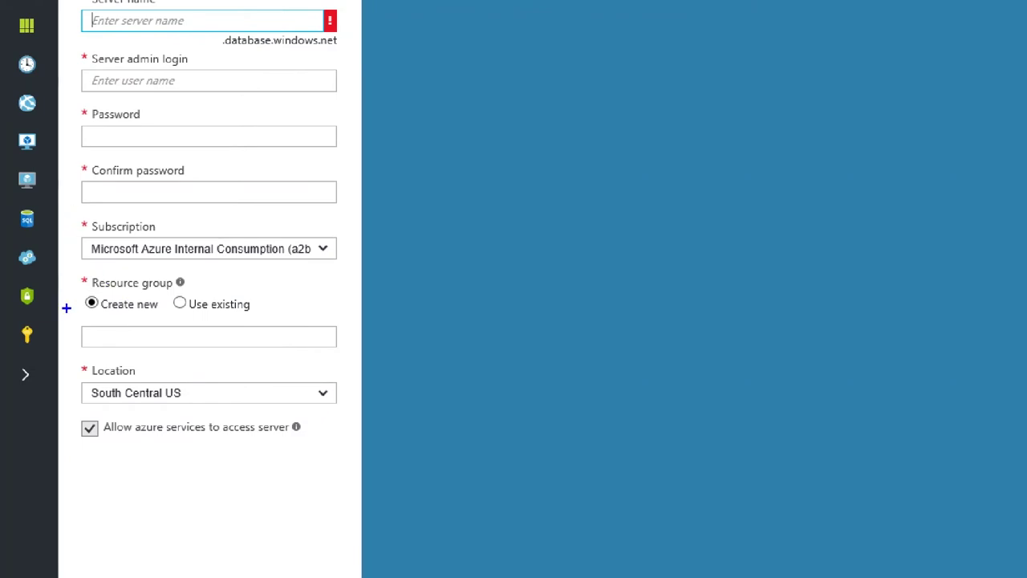
mouse_move(66, 270)
mouse_down()
mouse_move(77, 313)
mouse_move(133, 355)
mouse_move(305, 323)
mouse_up()
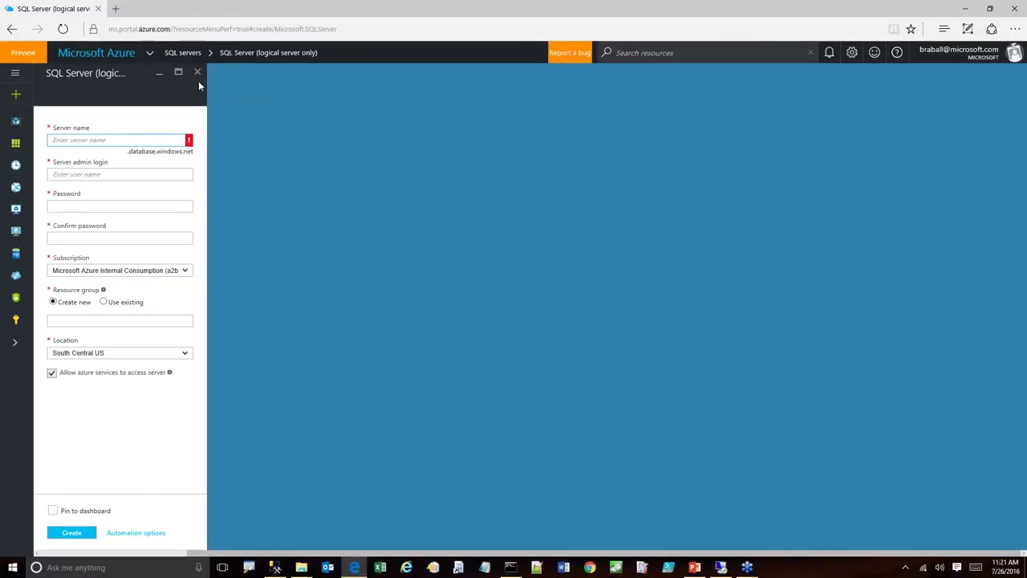
click(197, 73)
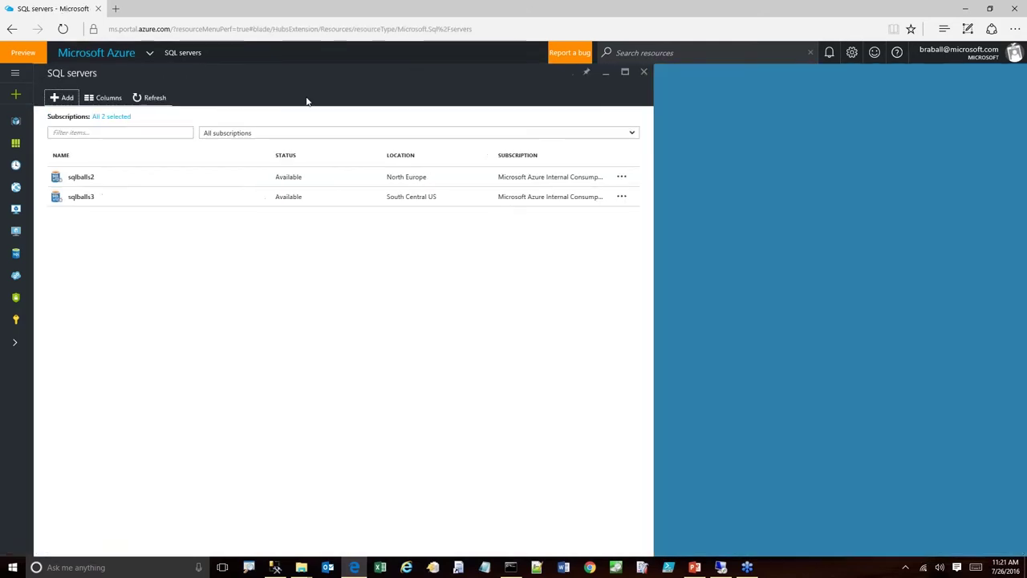
- Open the SQL databases list, start a new database named pragmaticDemo1, and view its server choices
click(16, 255)
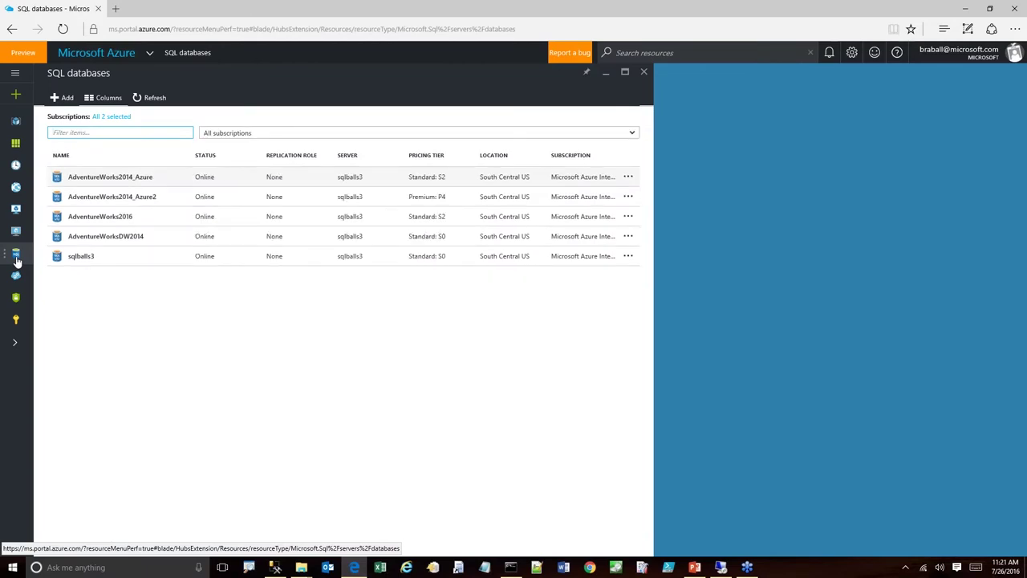
click(62, 97)
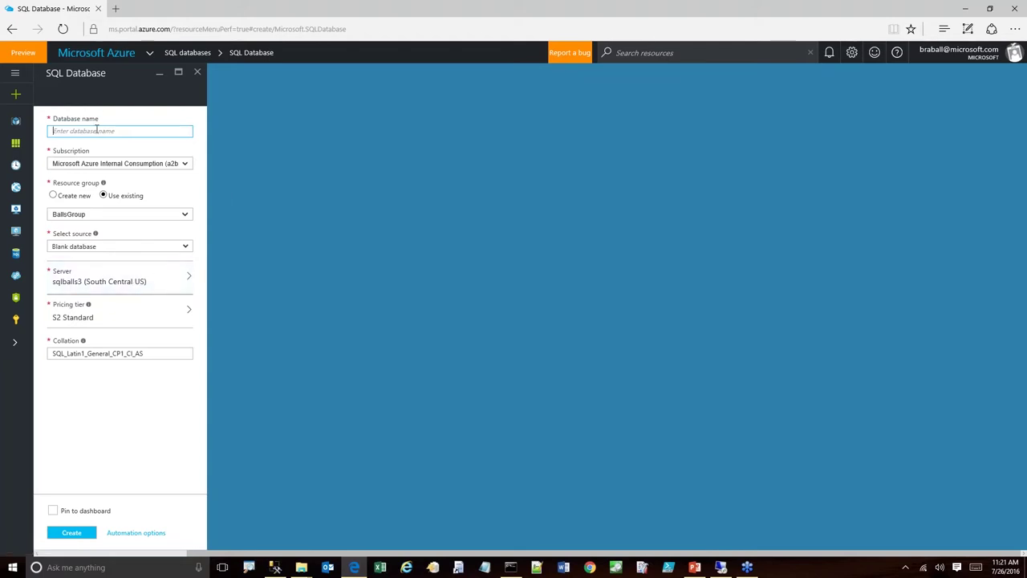
text(pragmaticDemo1)
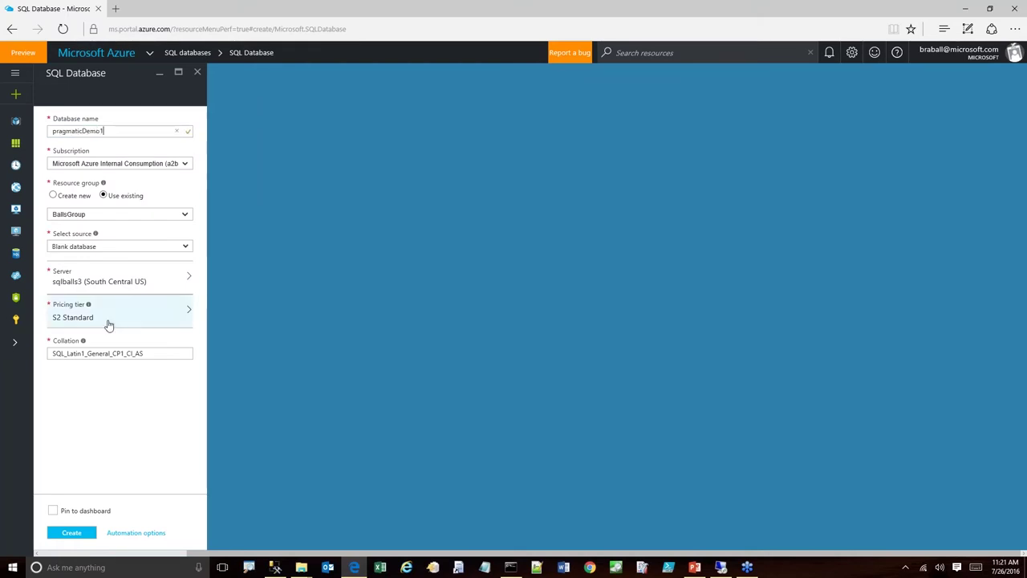
click(172, 281)
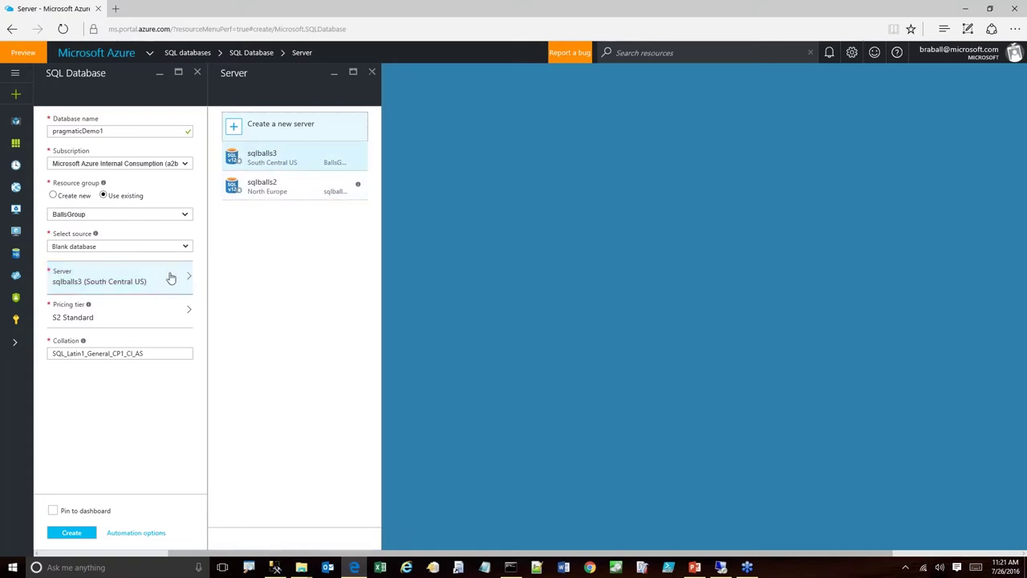
- Examine the Premium, Standard and Basic pricing tiers for the new database, and close its form without creating it
click(132, 324)
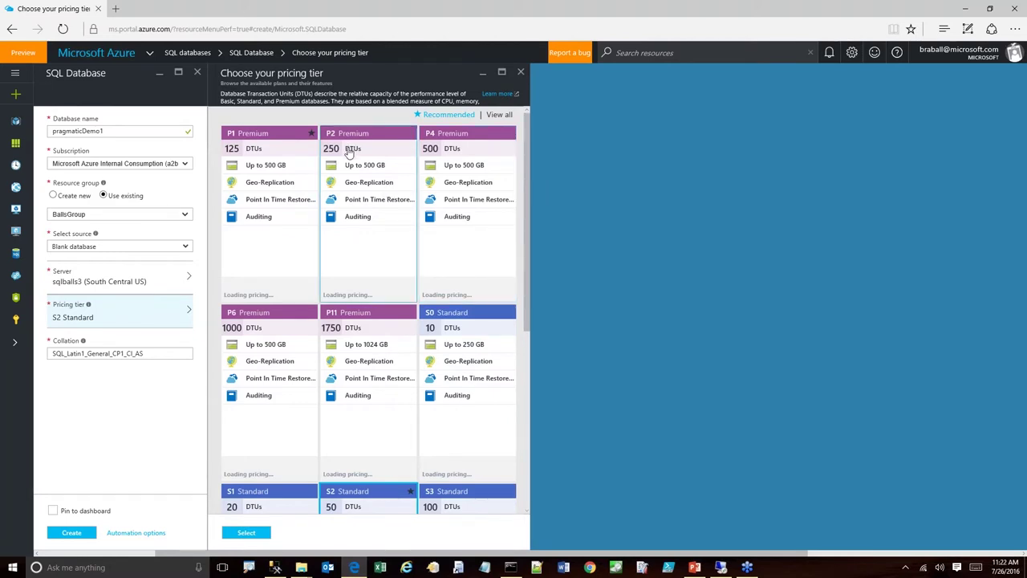
drag(529, 281, 540, 480)
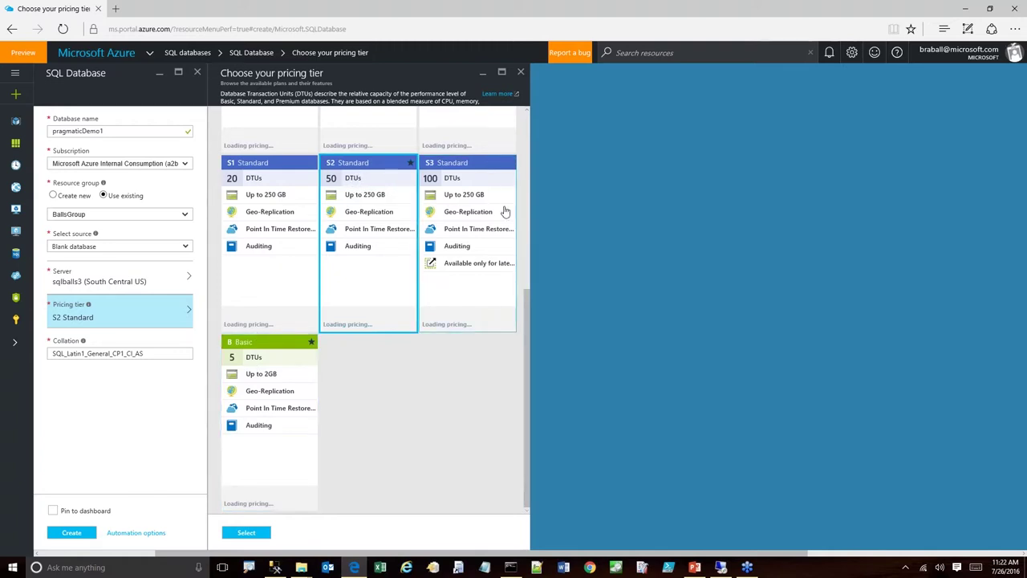
drag(528, 288, 544, 152)
scroll(477, 149, up, 1)
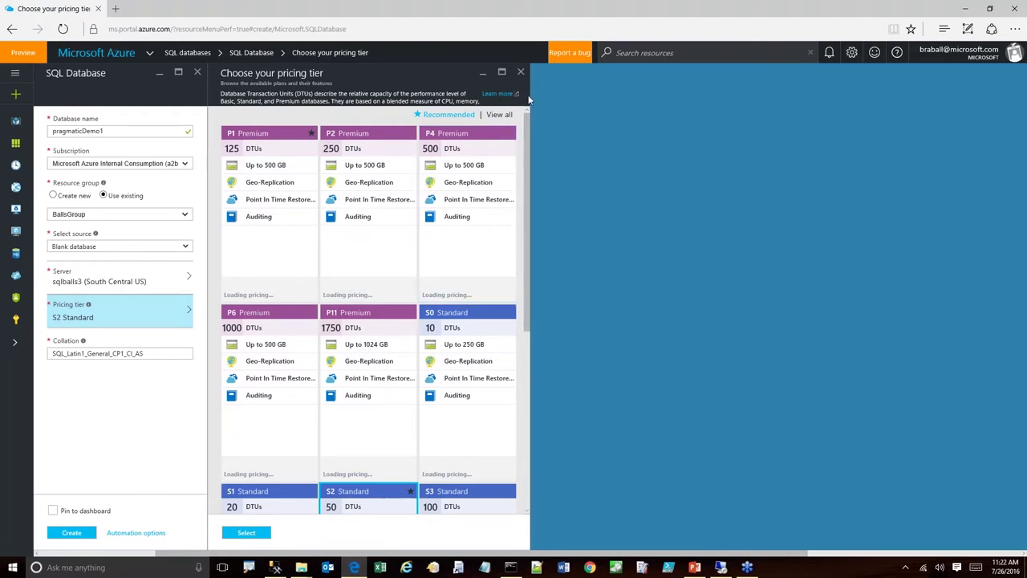
click(521, 72)
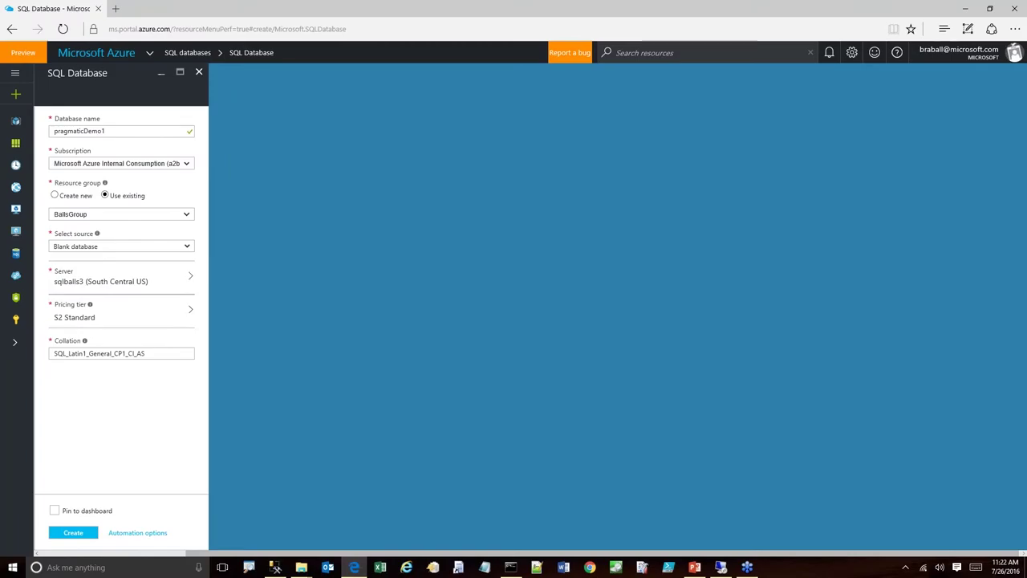
click(199, 73)
click(483, 301)
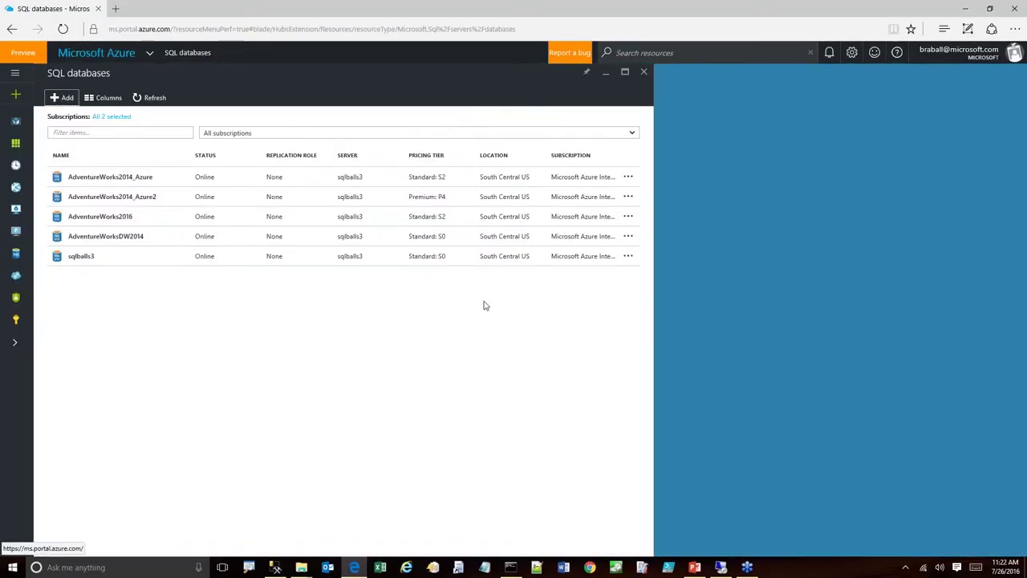
- Open the AdventureWorks2014_Azure database and examine its resource utilization, connections and Geo-Replication tiles
click(129, 179)
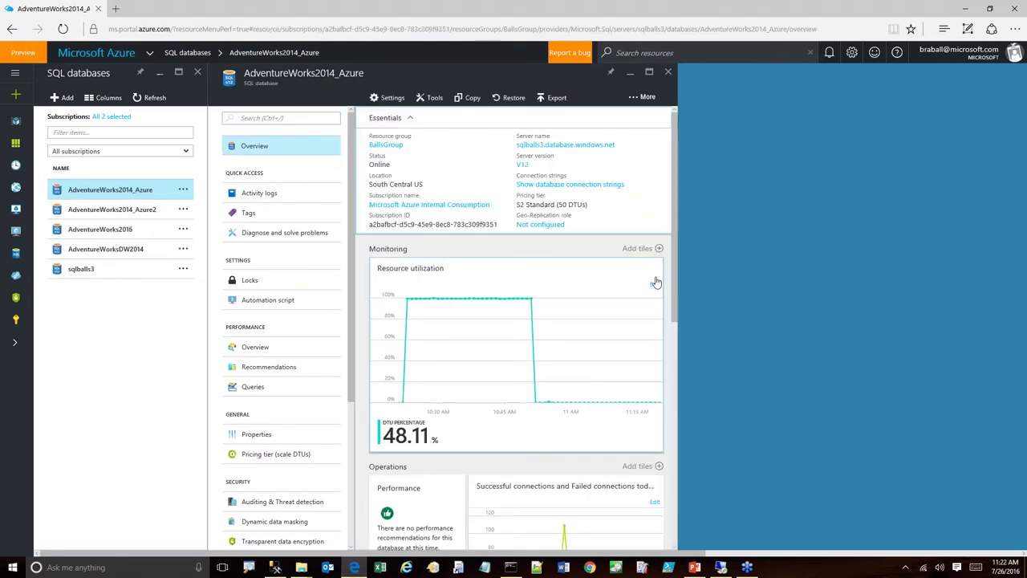
click(656, 281)
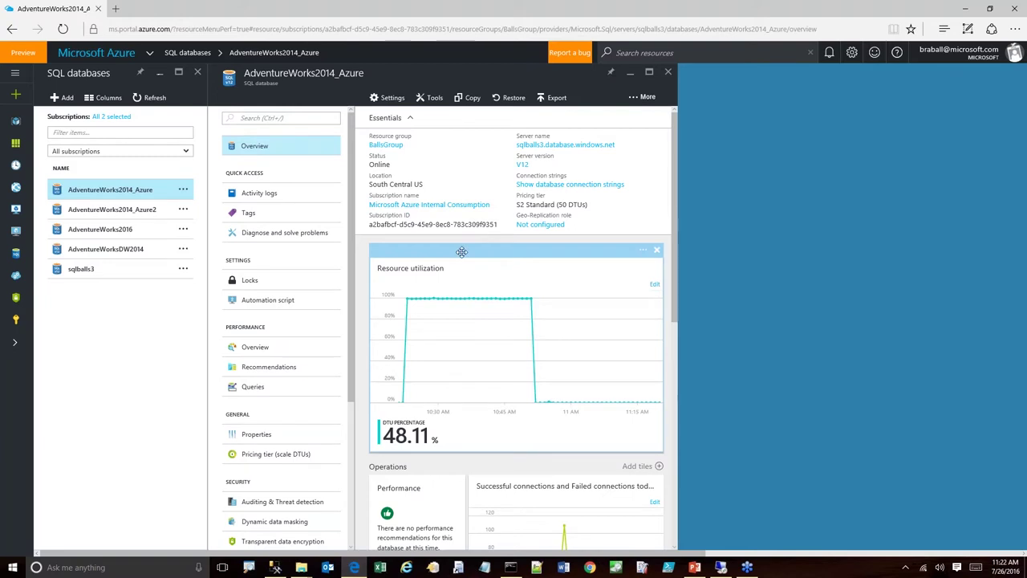
click(675, 289)
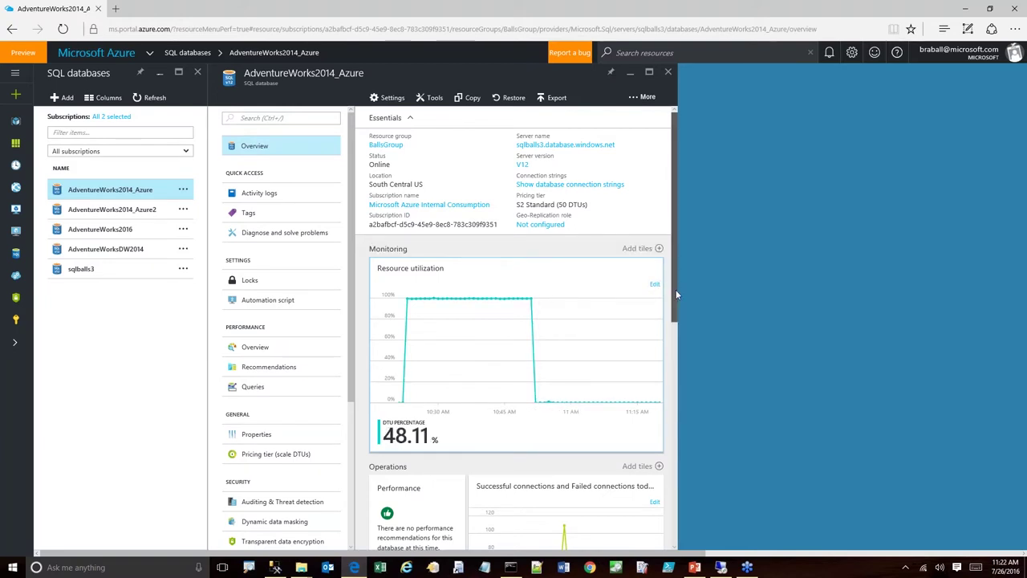
drag(676, 296, 679, 399)
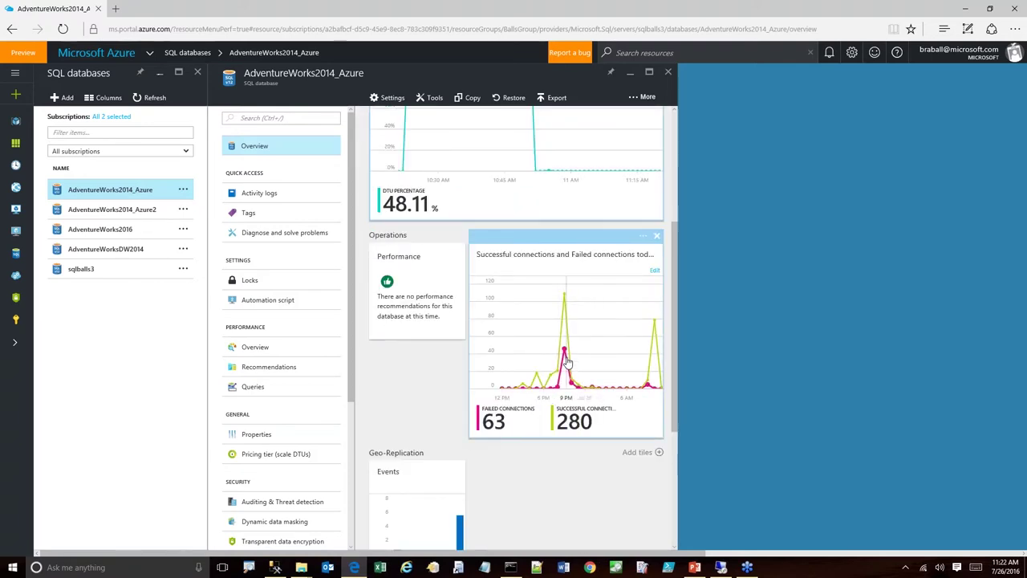
mouse_move(564, 323)
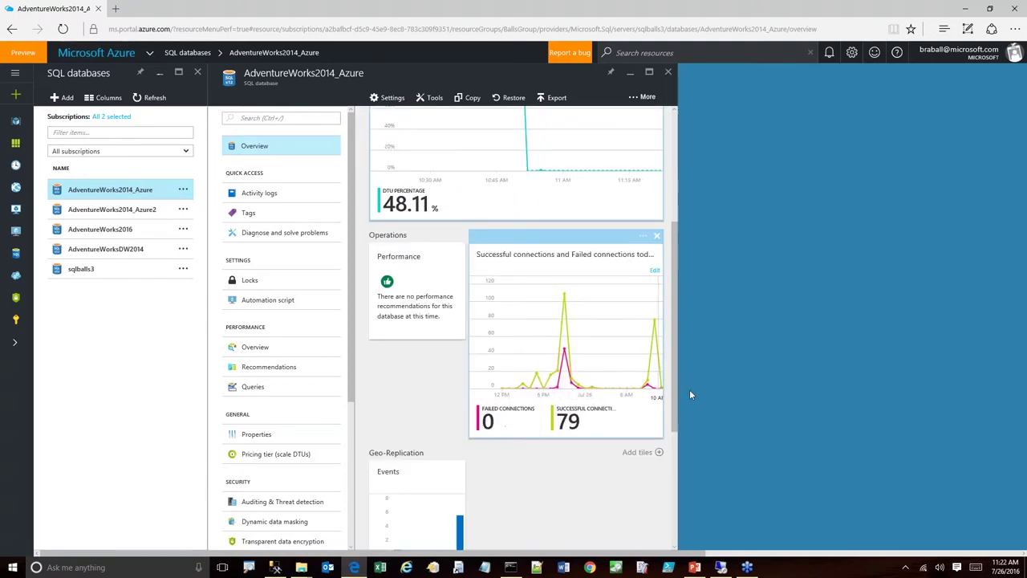
drag(675, 410, 686, 507)
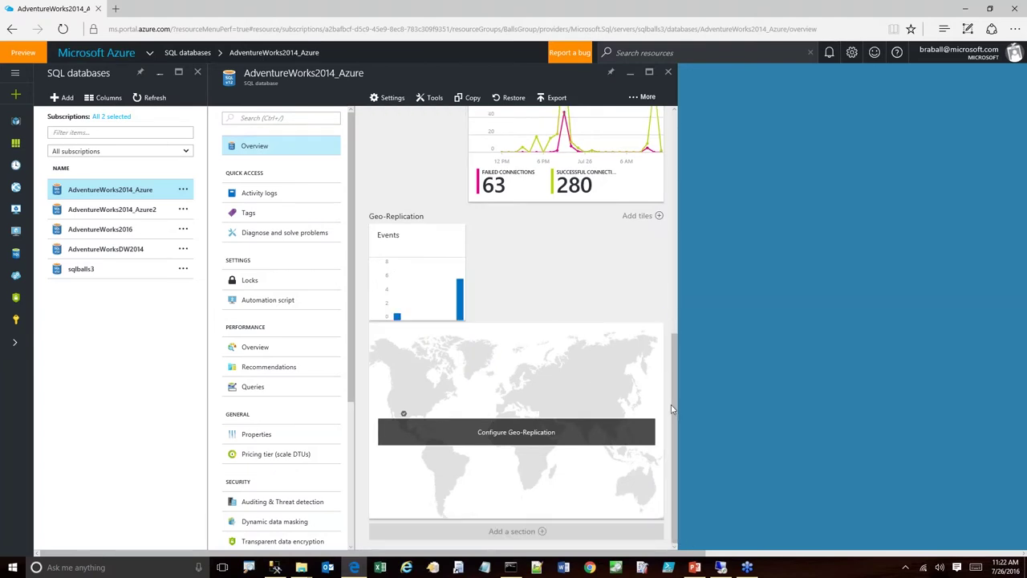
scroll(355, 377, down, 1)
- Open the database's performance overview and drill into Query Performance Insight from the latest peak in the CPU consumption chart
drag(354, 386, 355, 360)
click(240, 347)
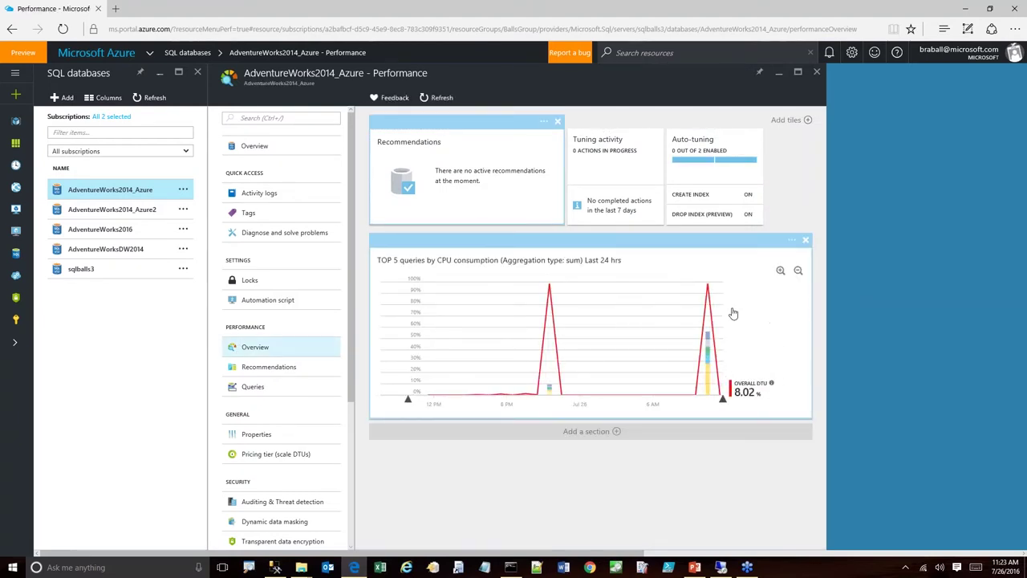
mouse_move(708, 350)
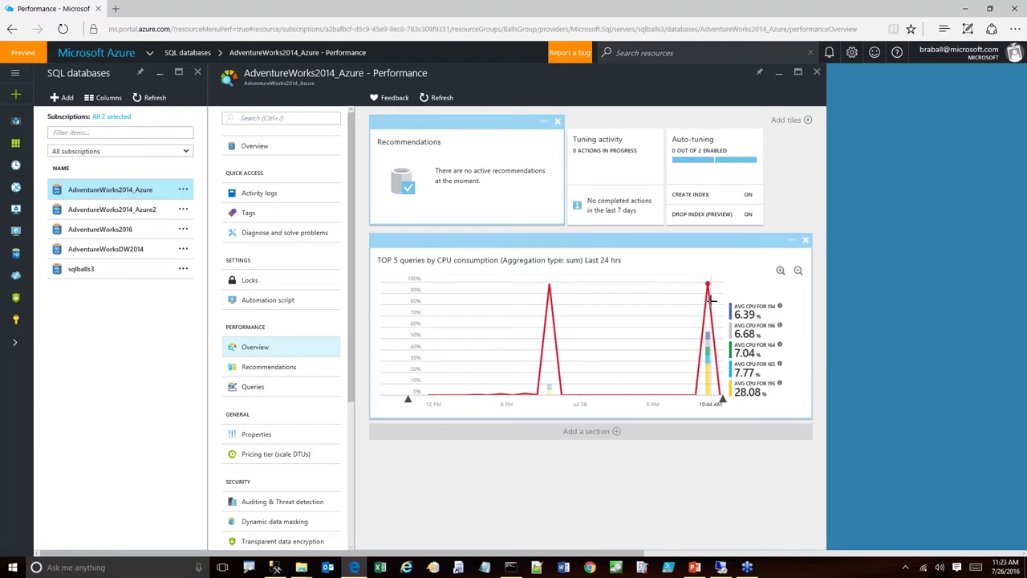
click(708, 378)
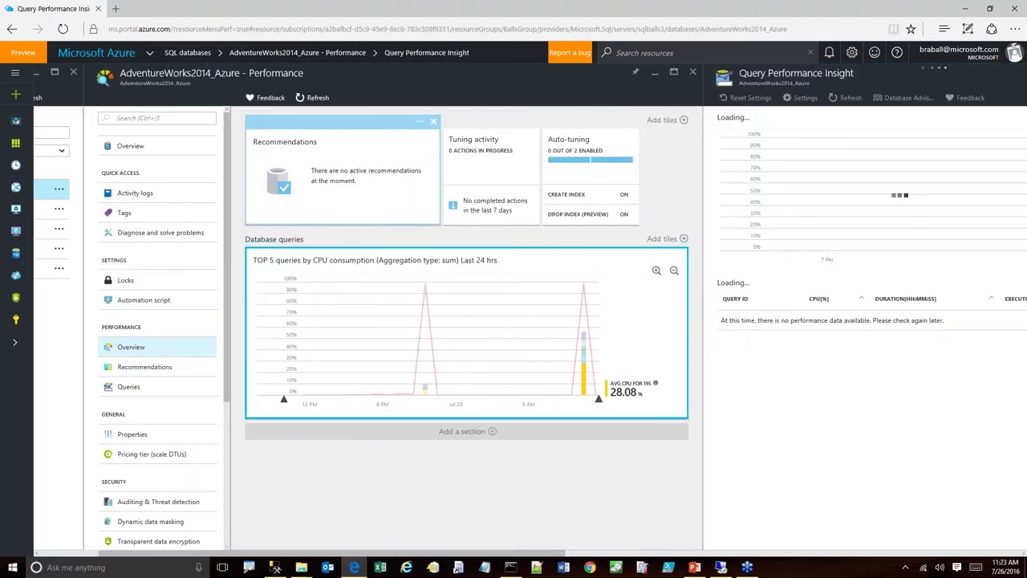
- View the time period, query count and aggregation settings of Query Performance Insight, and return to the performance overview
click(711, 97)
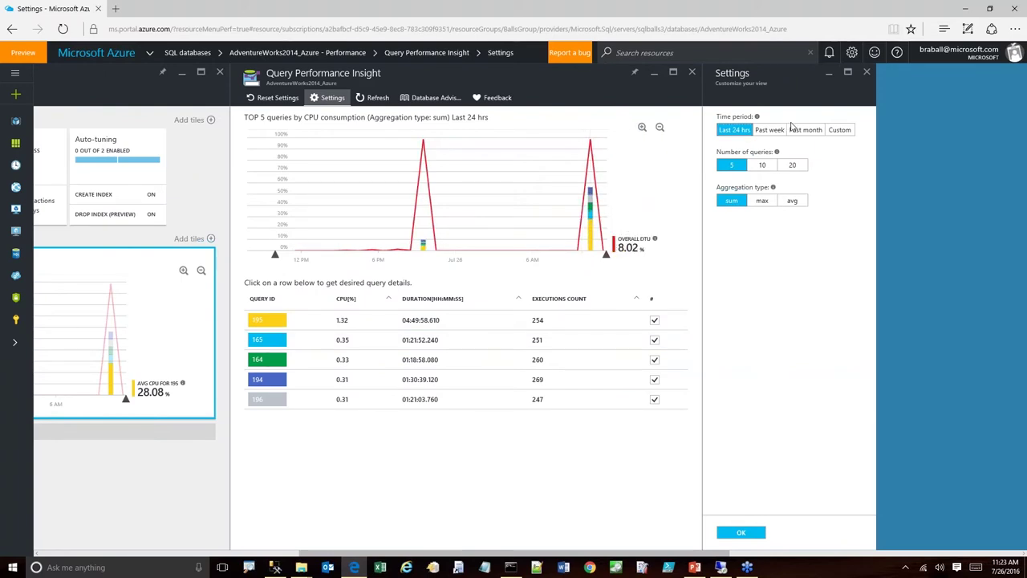
click(866, 73)
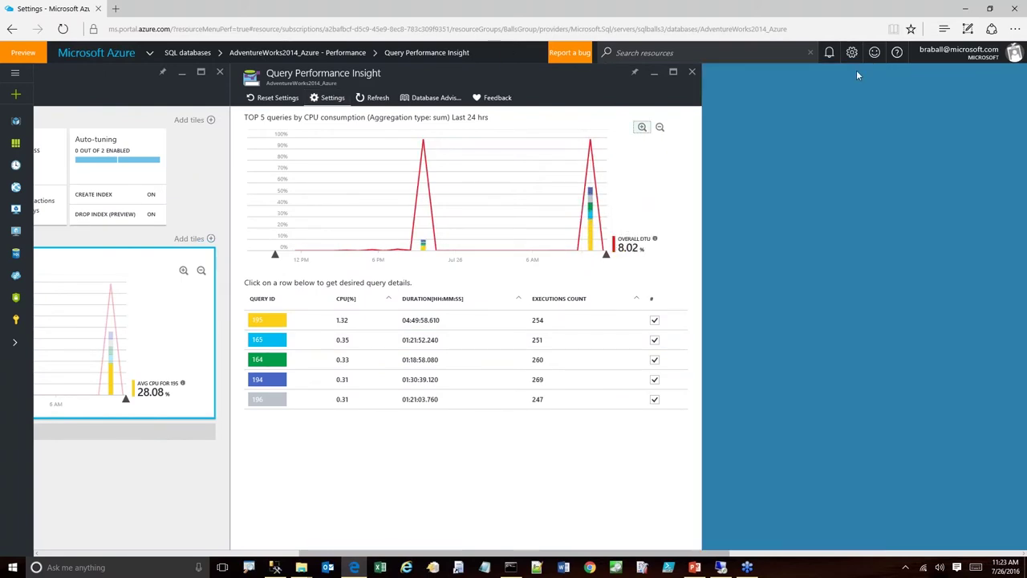
click(693, 73)
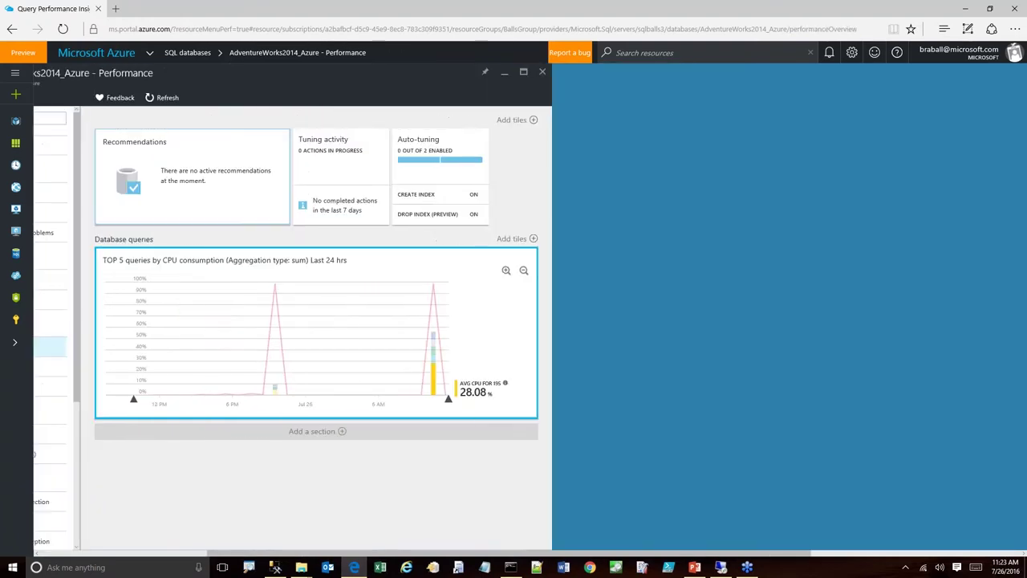
- Set automatic Create index and Drop index to OFF in the auto-tuning options, and close them without applying
click(549, 158)
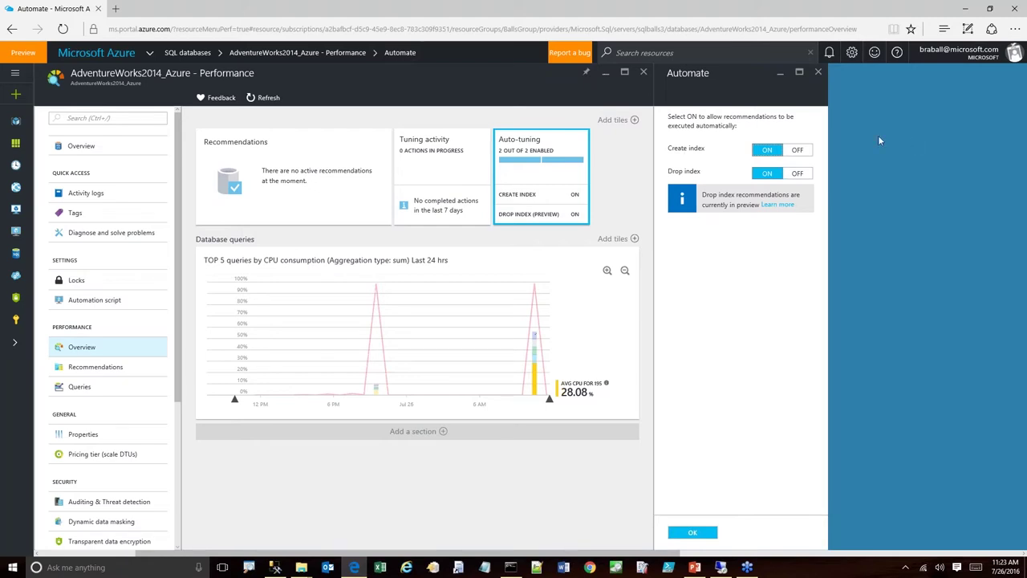
click(798, 150)
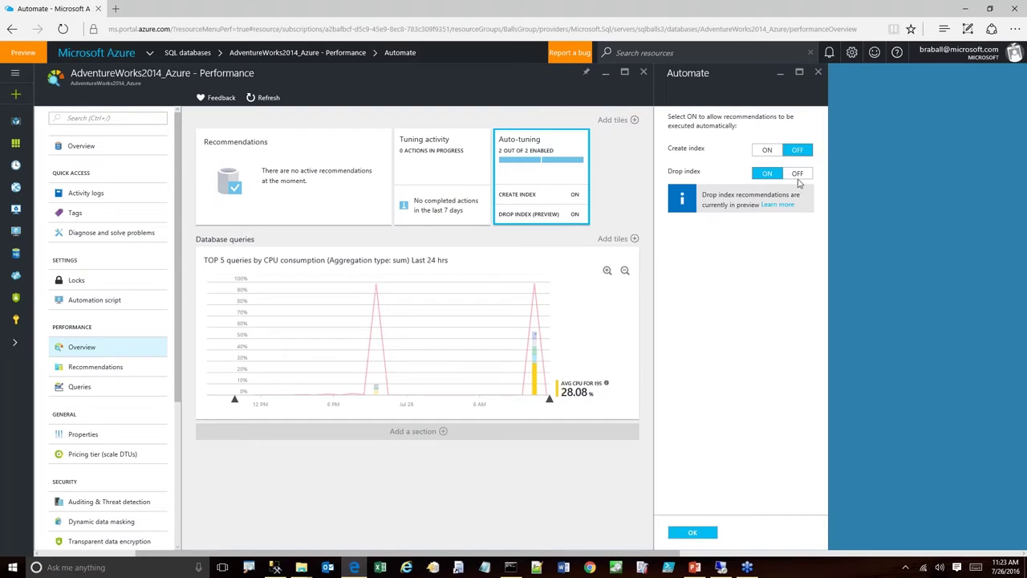
click(798, 175)
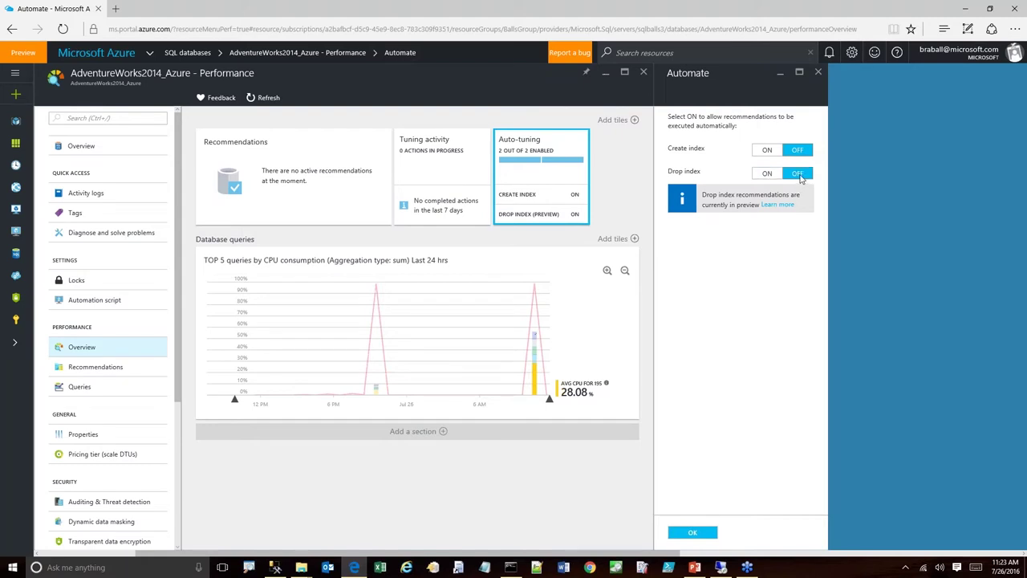
click(819, 73)
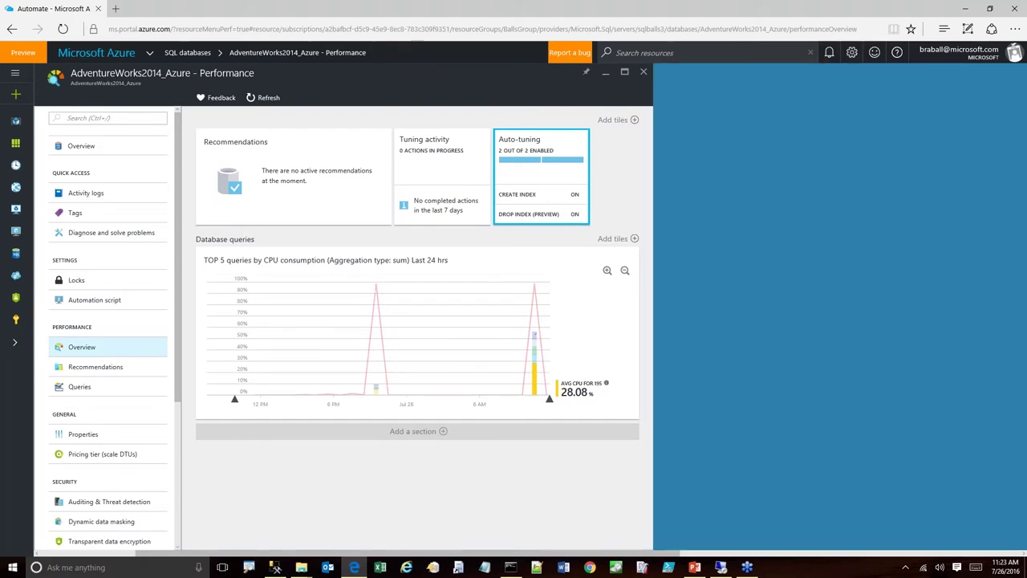
- Leave the performance overview, reopen the AdventureWorks2014_Azure database, and start adding tiles to its Operations section
click(642, 71)
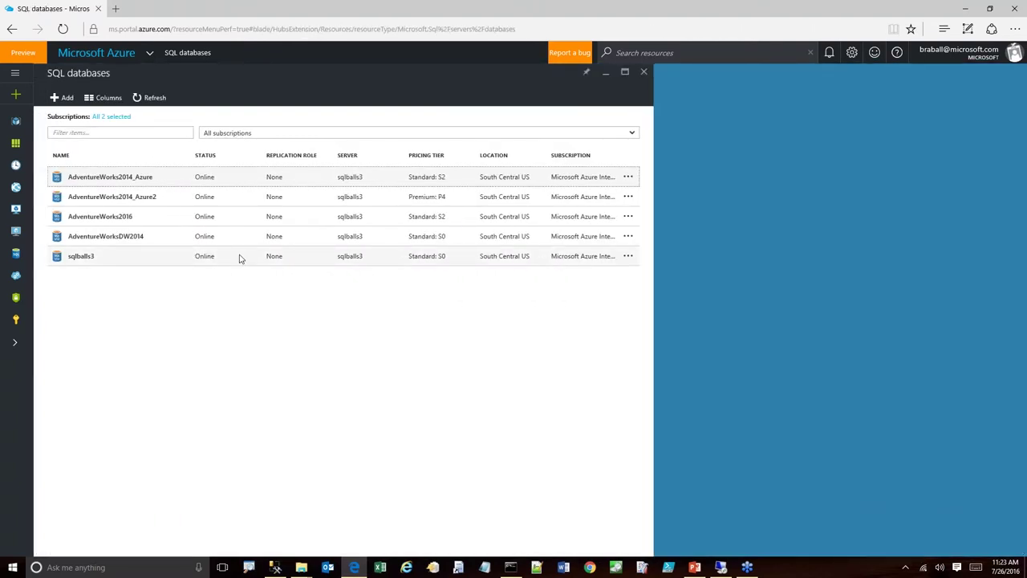
click(129, 179)
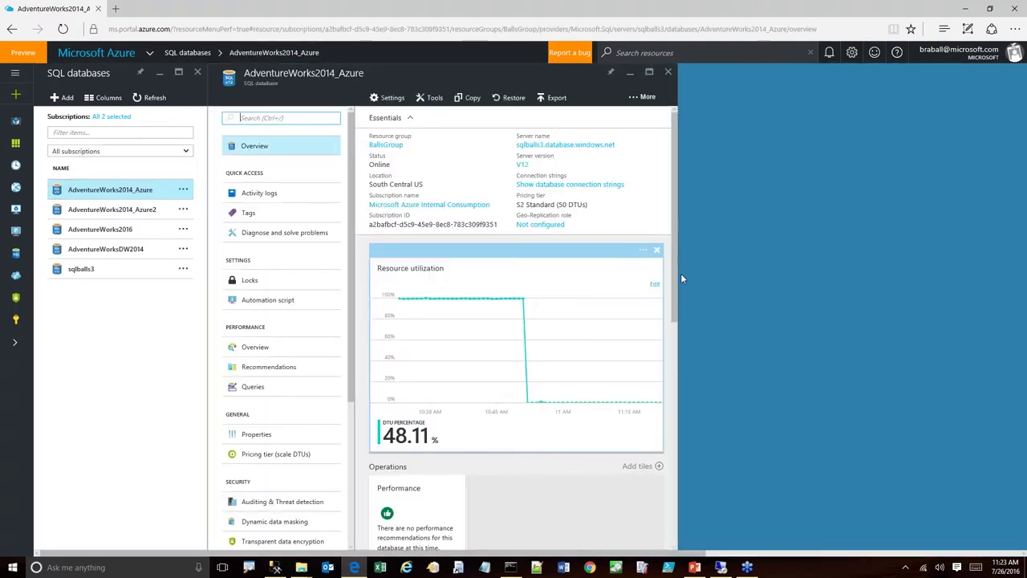
drag(677, 284, 677, 369)
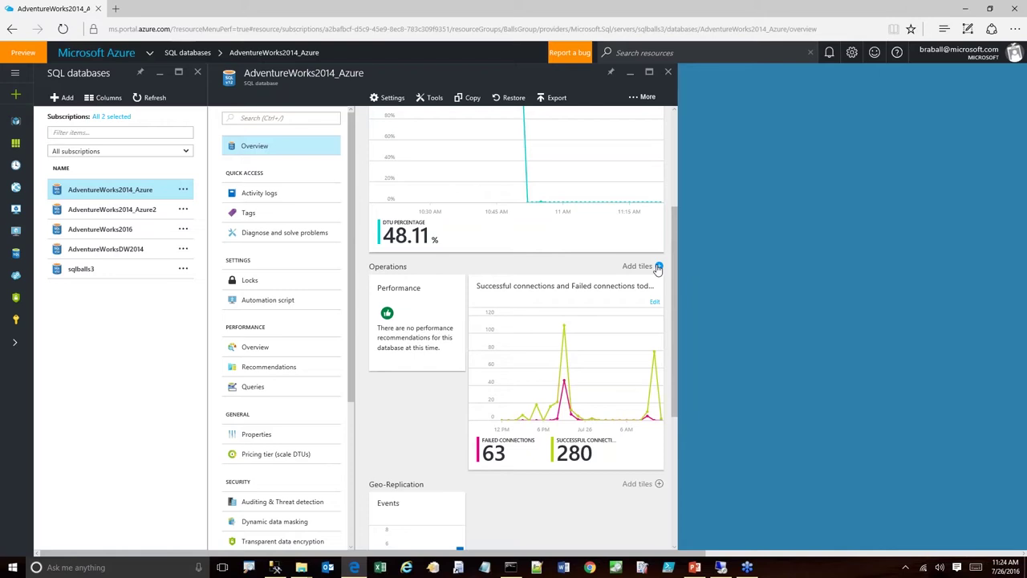
click(658, 266)
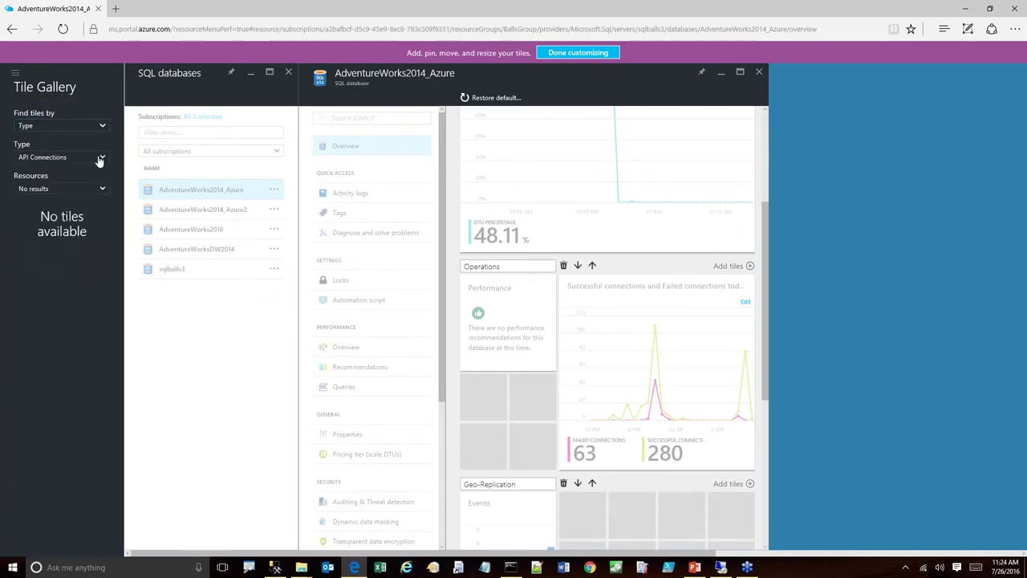
- Filter the Tile Gallery to tiles of the SQL databases type
click(101, 159)
drag(164, 186, 178, 362)
key(Up)
key(Up)
key(Up)
key(Up)
key(Up)
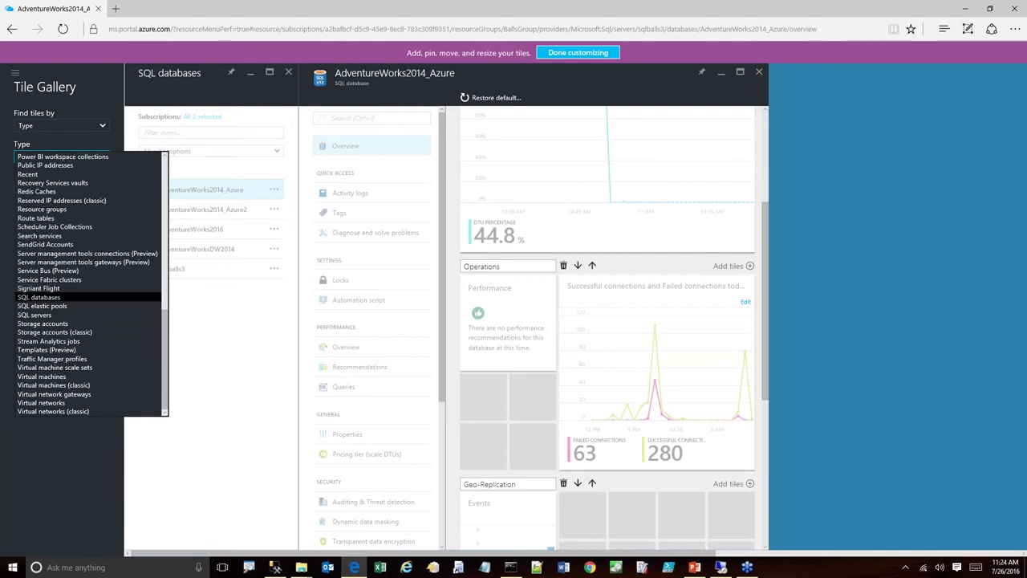
click(81, 299)
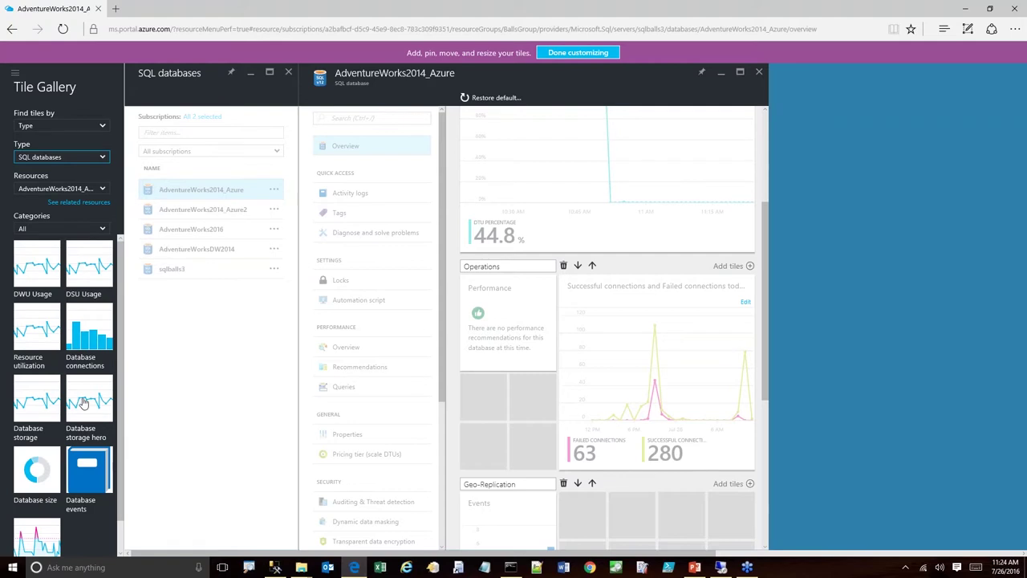
- Add the Database storage hero and Database size tiles to the Geo-Replication section, and finish customizing the overview
drag(85, 403, 619, 527)
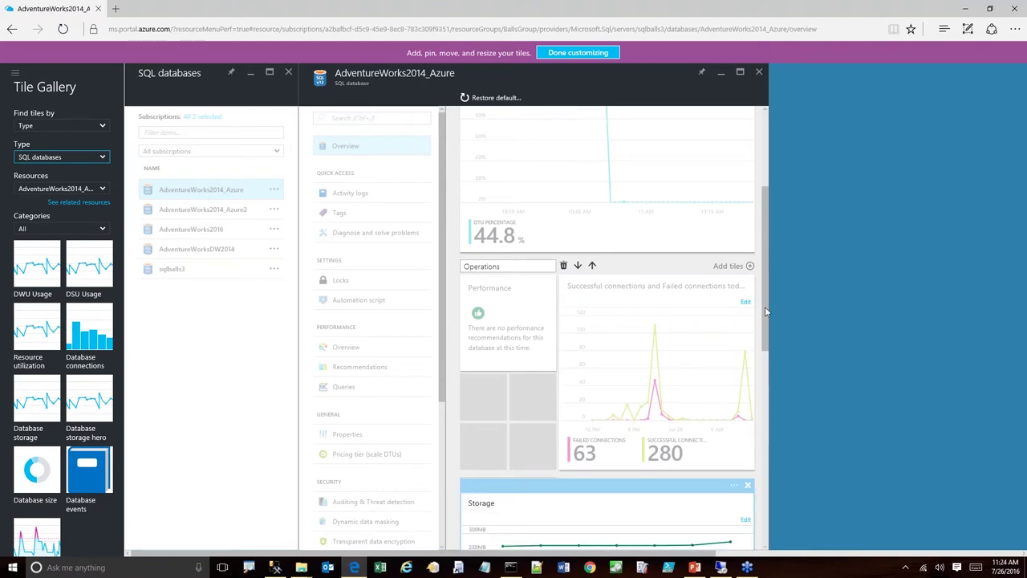
drag(765, 309, 768, 444)
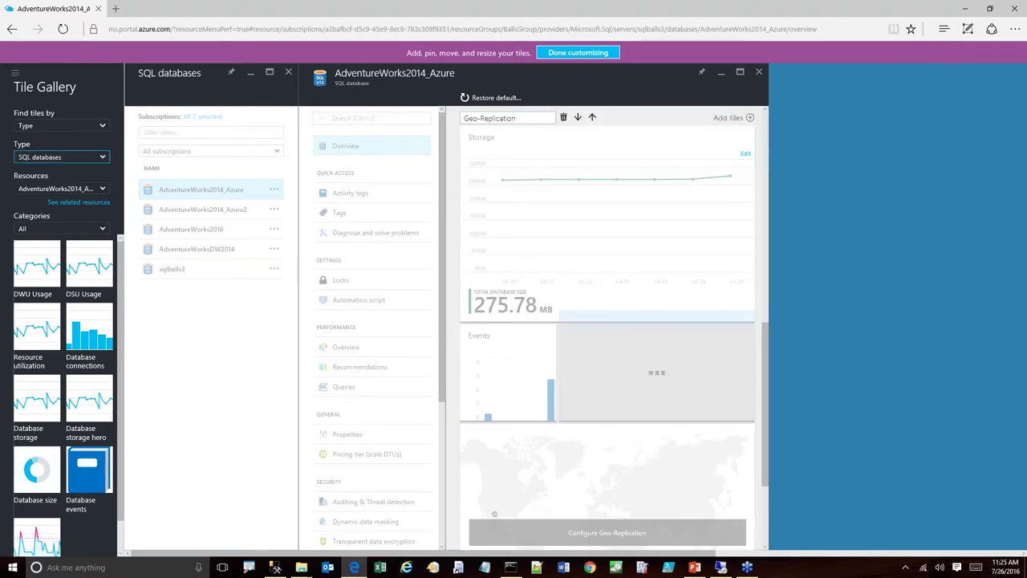
click(572, 54)
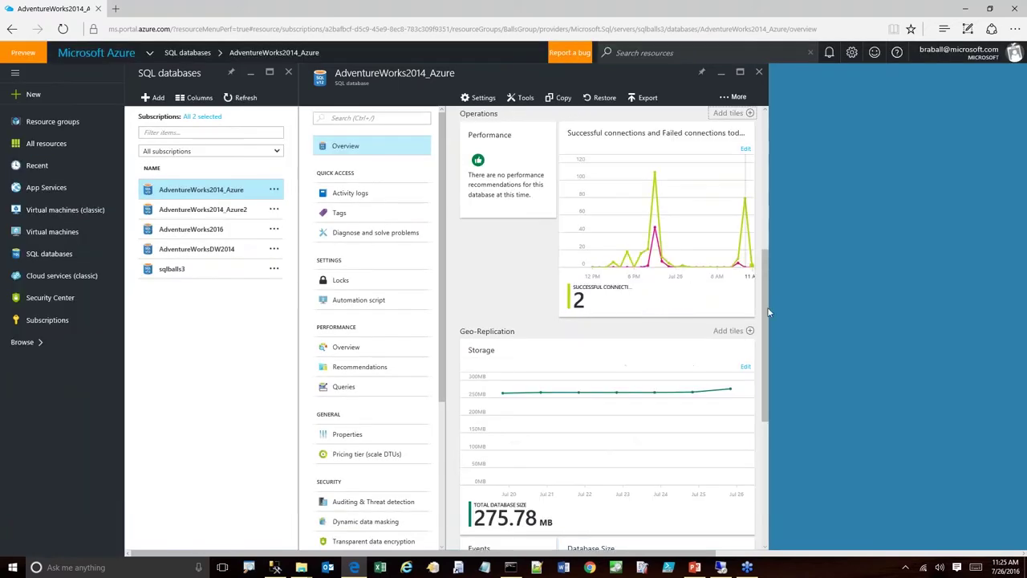
- Review the Storage, Events and Database Size tiles on the database overview, and close the database and the SQL databases list
drag(762, 318, 766, 443)
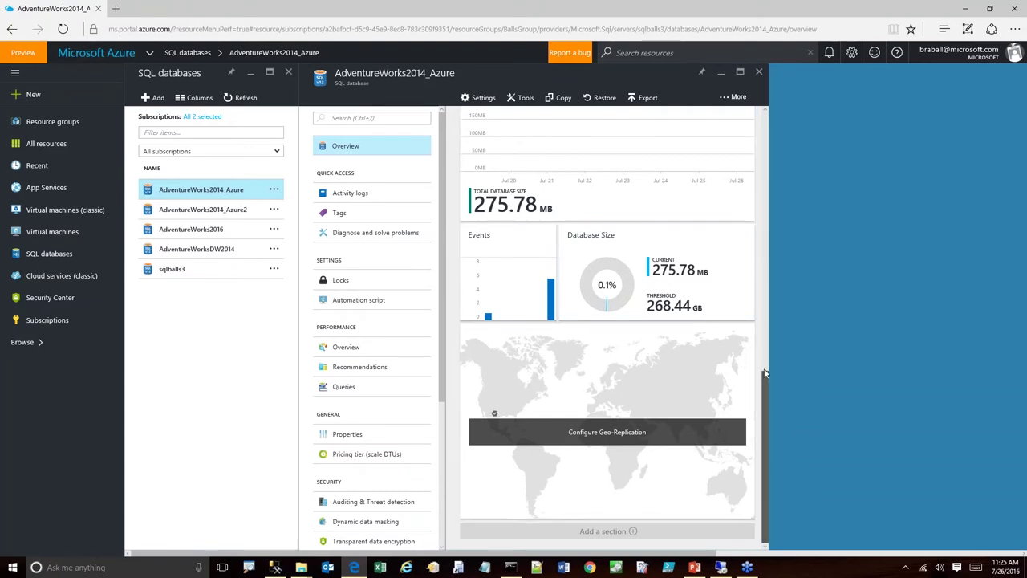
scroll(764, 365, up, 1)
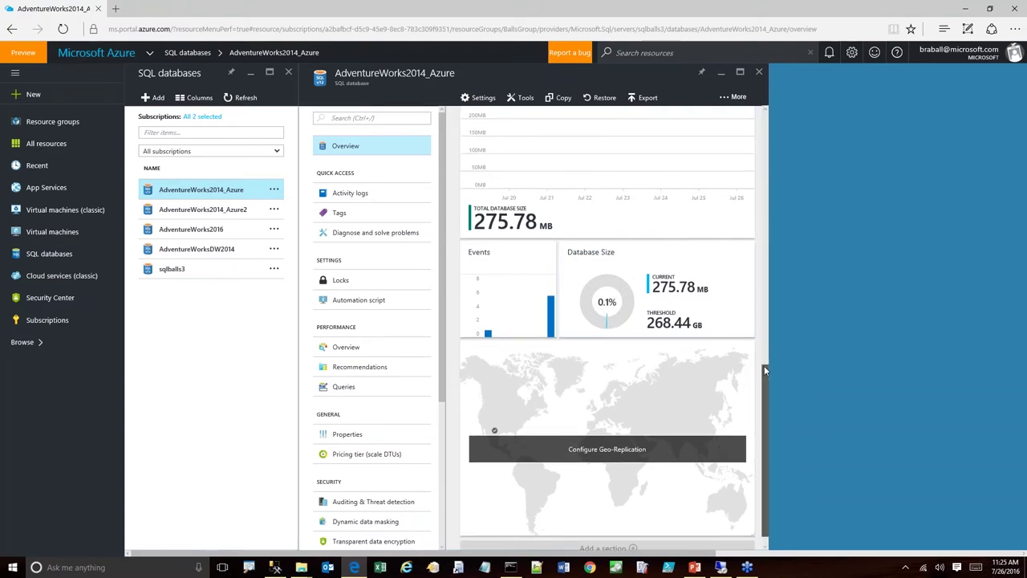
scroll(767, 341, up, 1)
scroll(766, 341, up, 5)
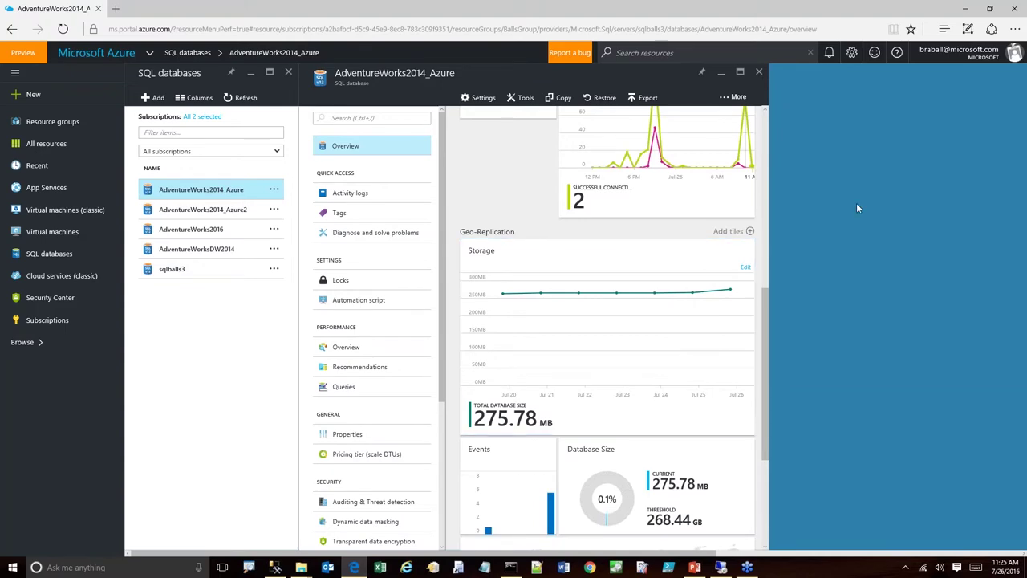
click(762, 71)
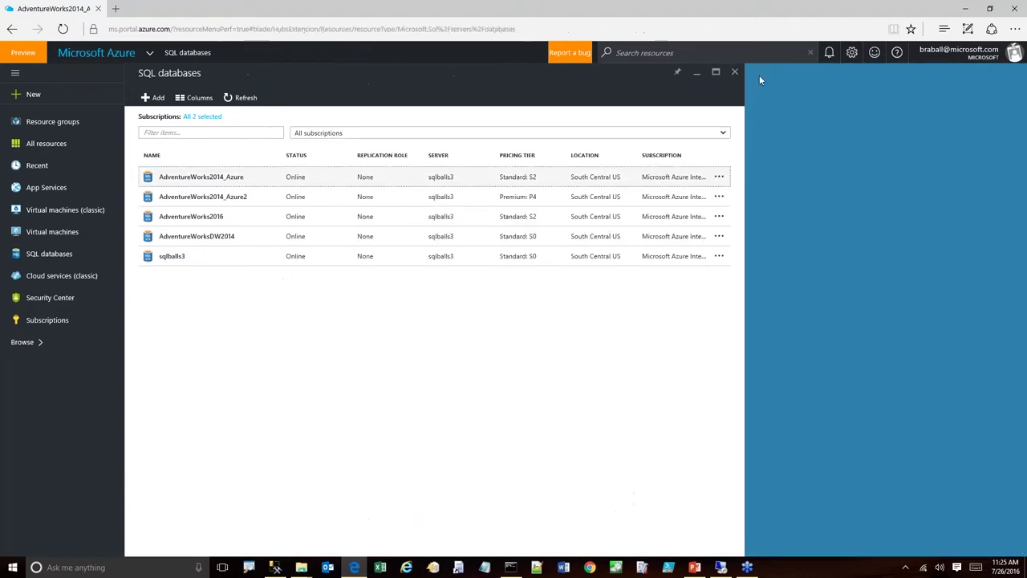
click(734, 74)
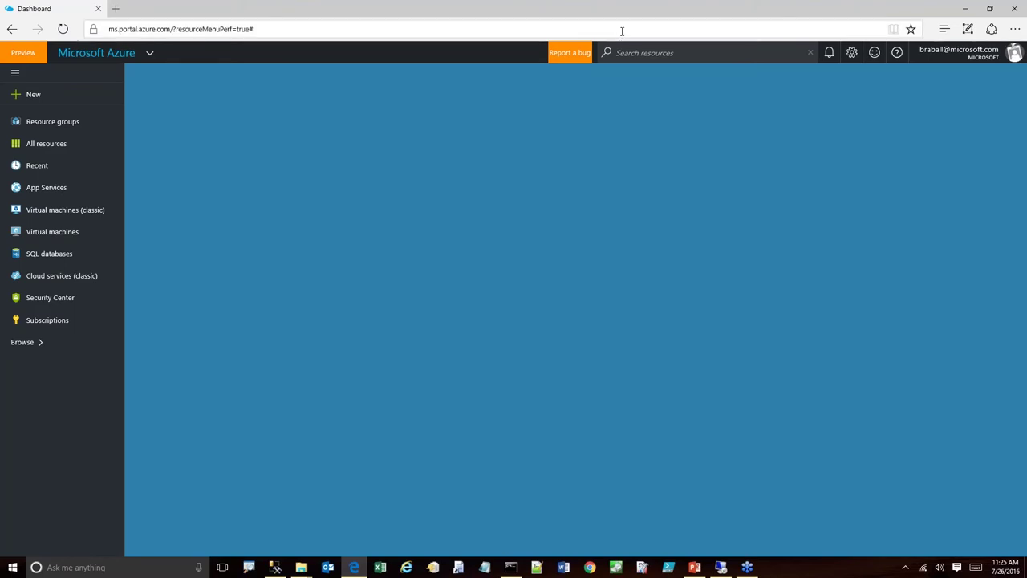
- Magnify the dashboard and mark the Resource utilization tiles of AdventureWorks2014_Azure and AdventureWorks2014_Azure2 with arrows
click(146, 55)
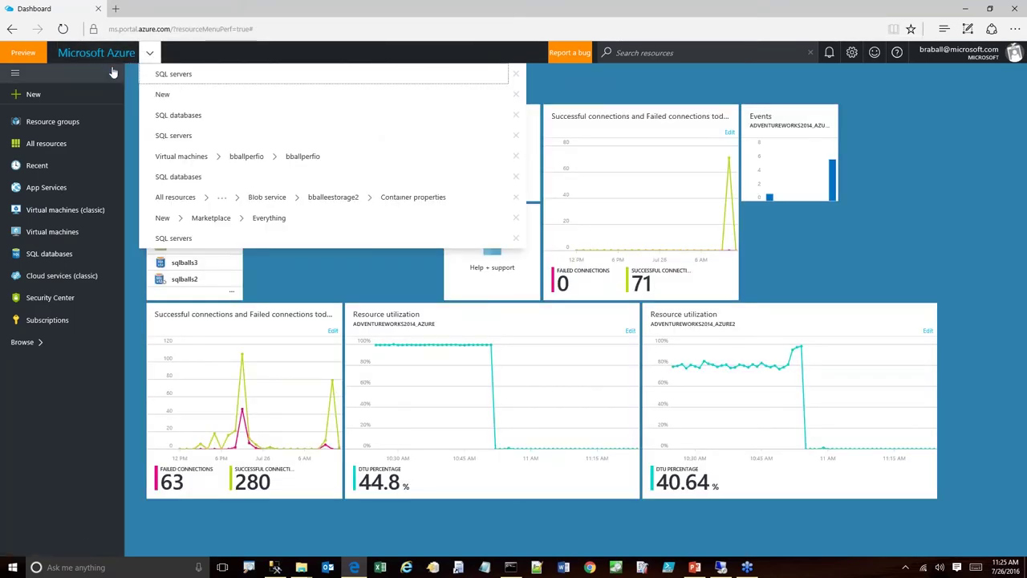
click(94, 78)
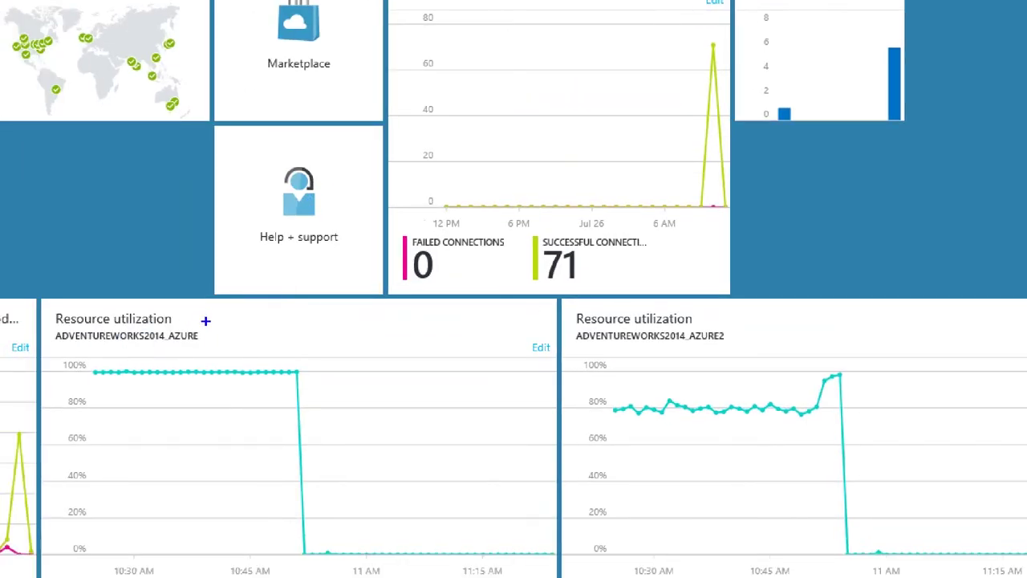
drag(199, 334, 237, 218)
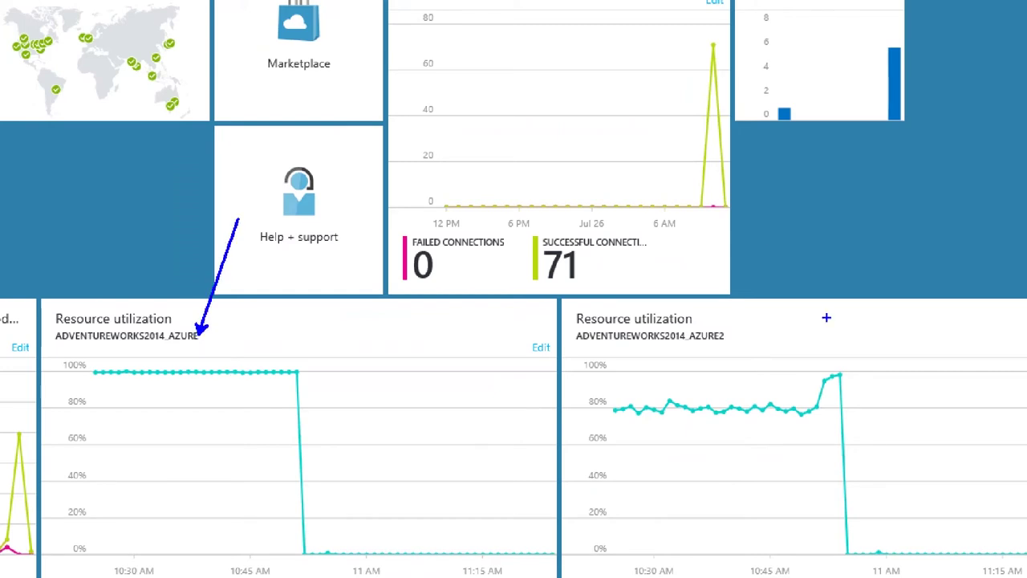
drag(729, 328, 774, 0)
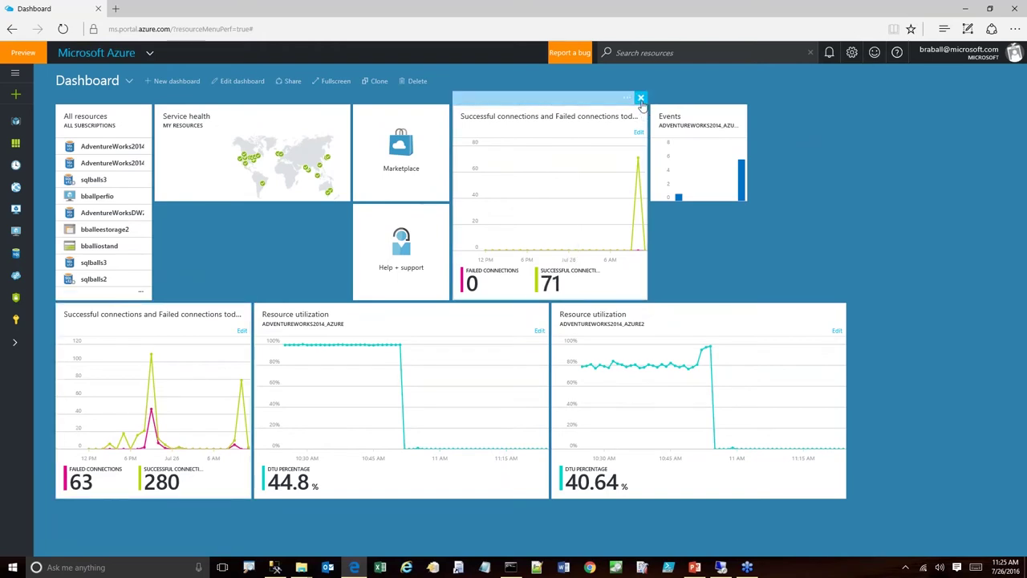
- Remove the connections tile beside Marketplace from the dashboard, and briefly view the AdventureWorks2014_Azure2 Resource utilization metric
click(640, 98)
mouse_move(840, 309)
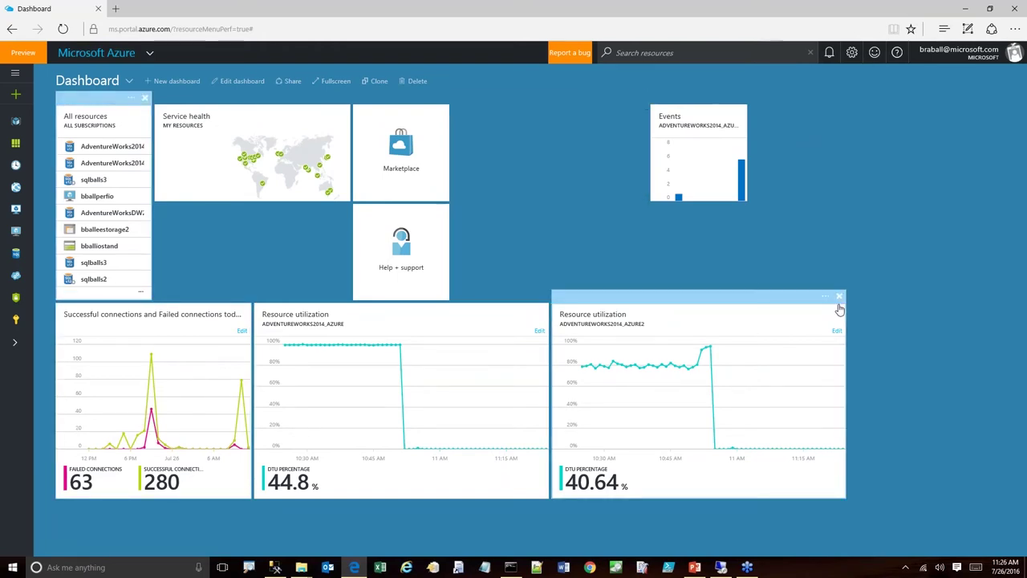
click(696, 314)
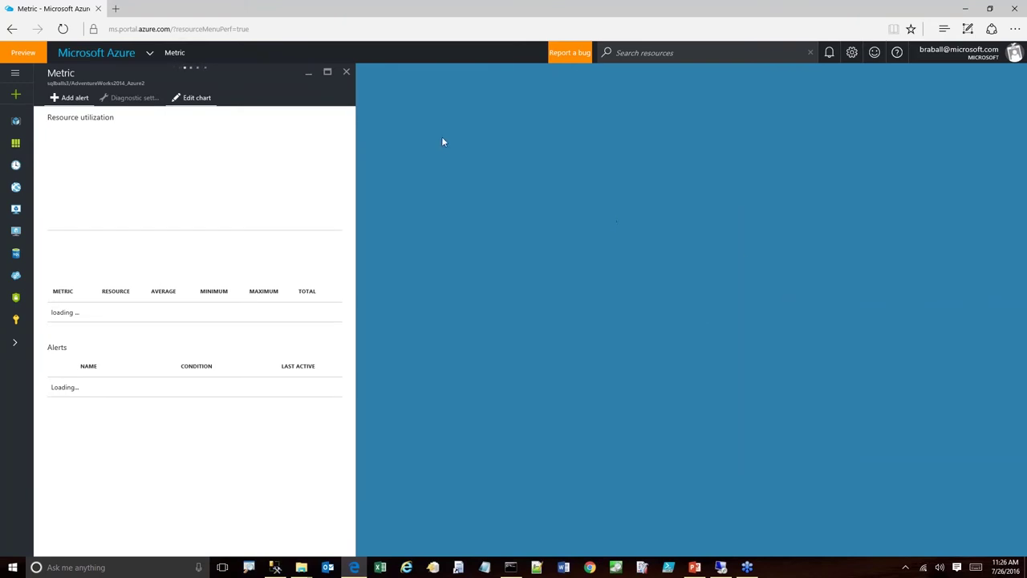
click(346, 73)
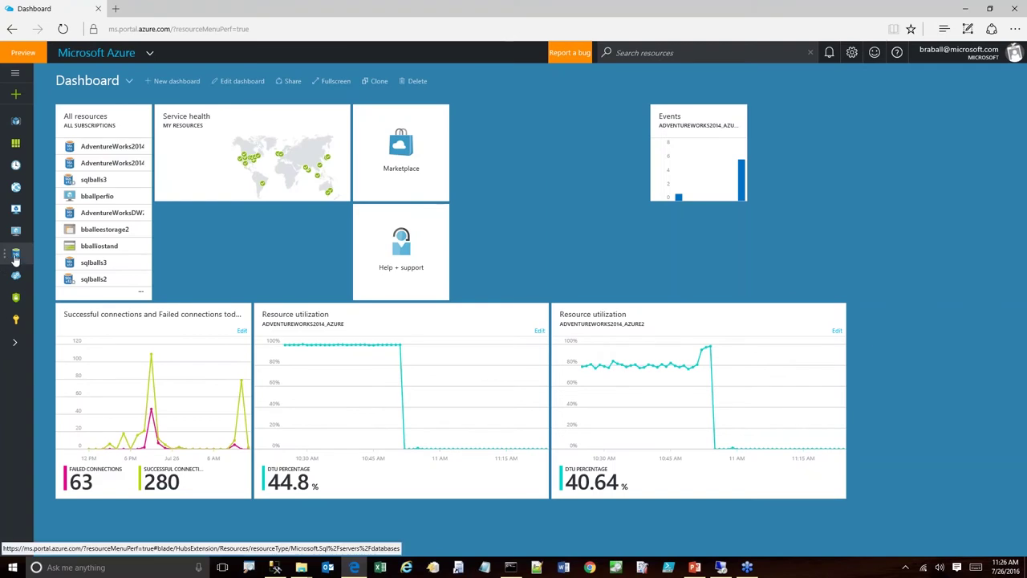
- Open AdventureWorks2014_Azure, view the edit options of its successful and failed connections chart, and return to the dashboard without changes
click(16, 253)
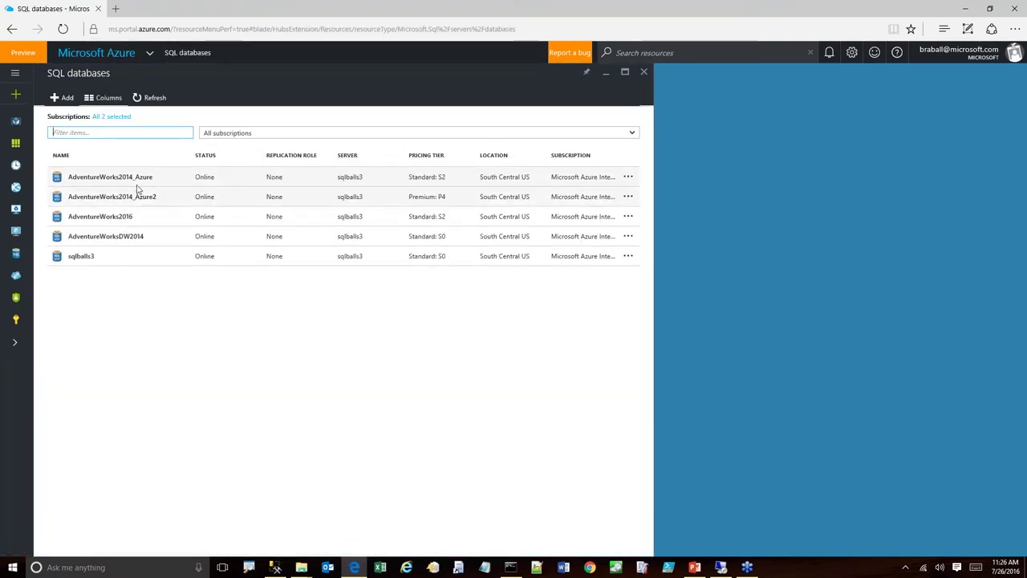
click(142, 179)
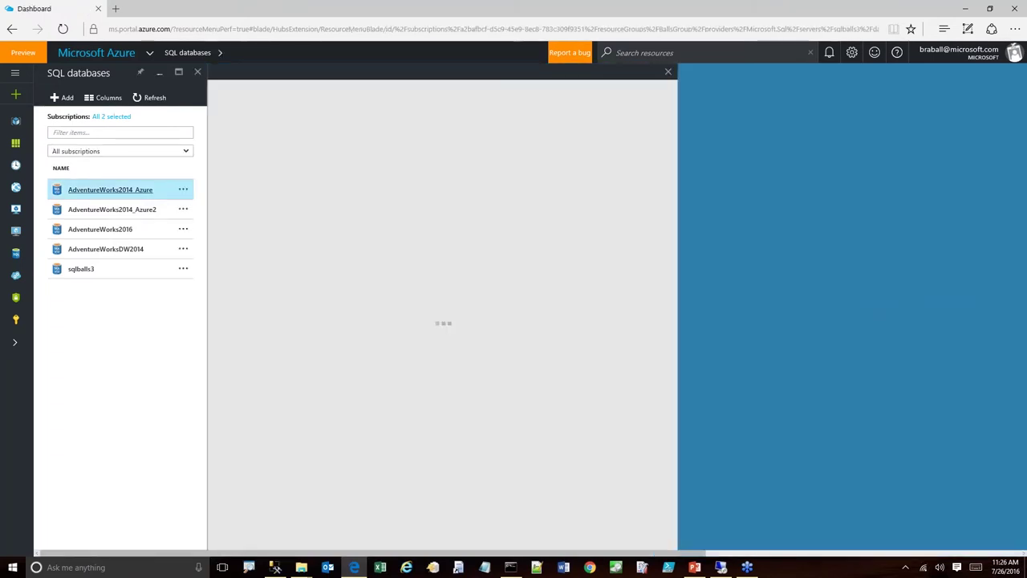
drag(674, 182, 682, 284)
drag(587, 244, 812, 208)
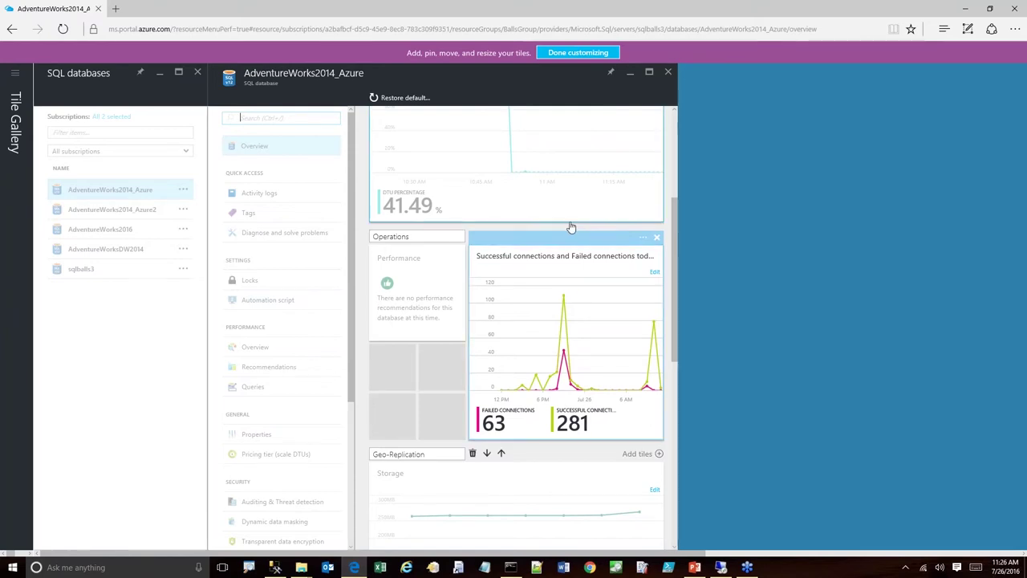
drag(680, 170, 562, 240)
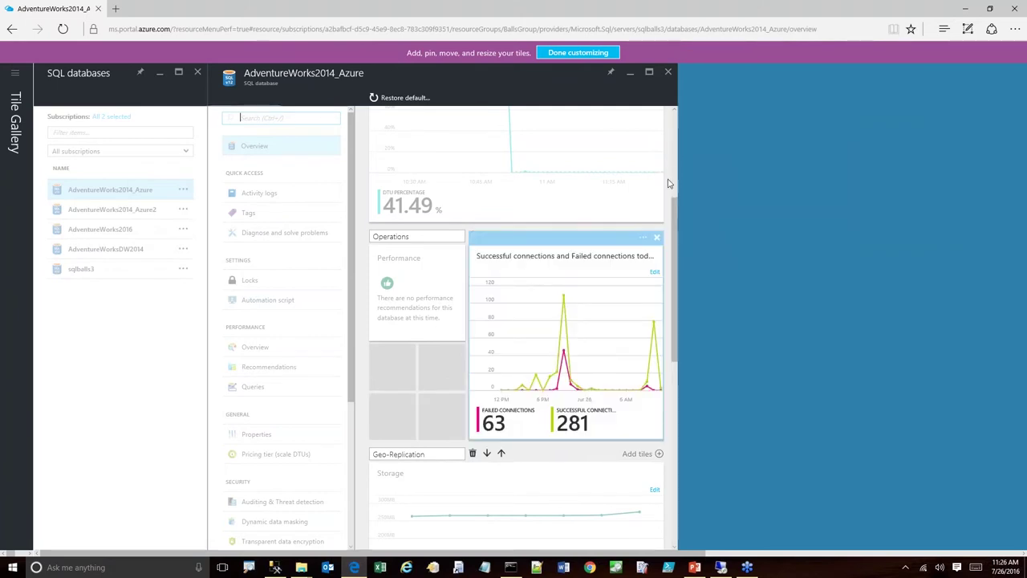
click(654, 274)
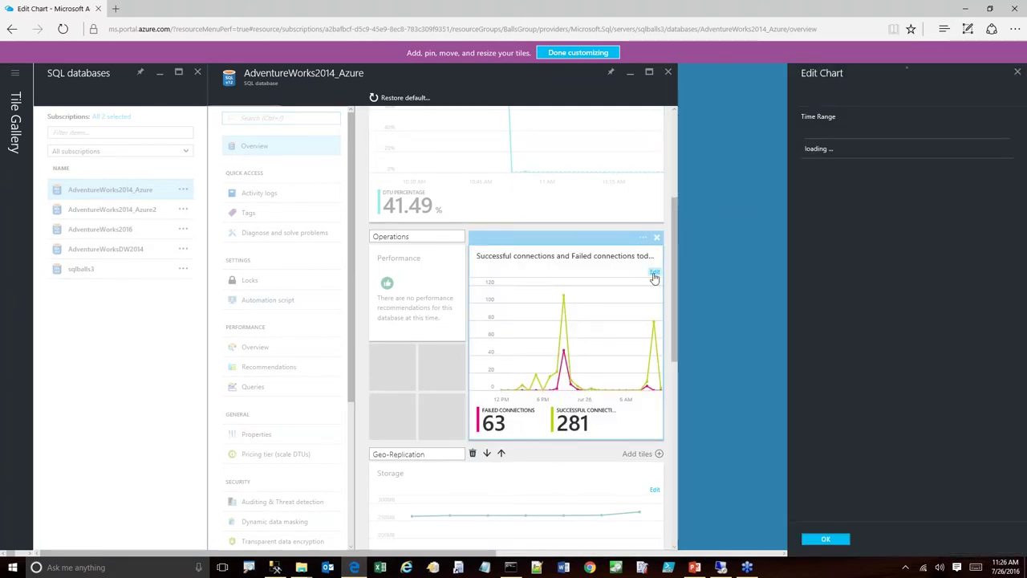
click(598, 52)
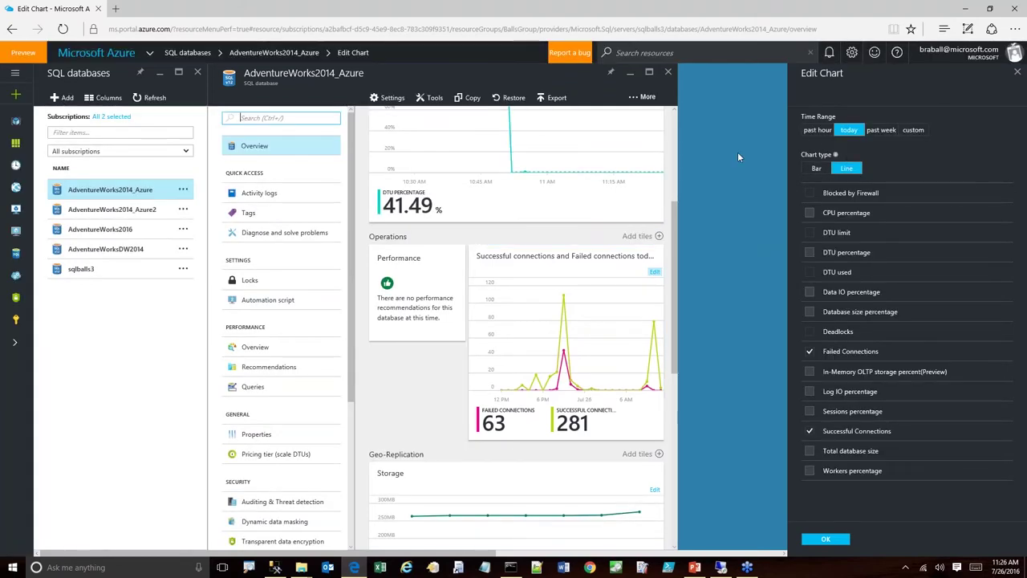
click(668, 71)
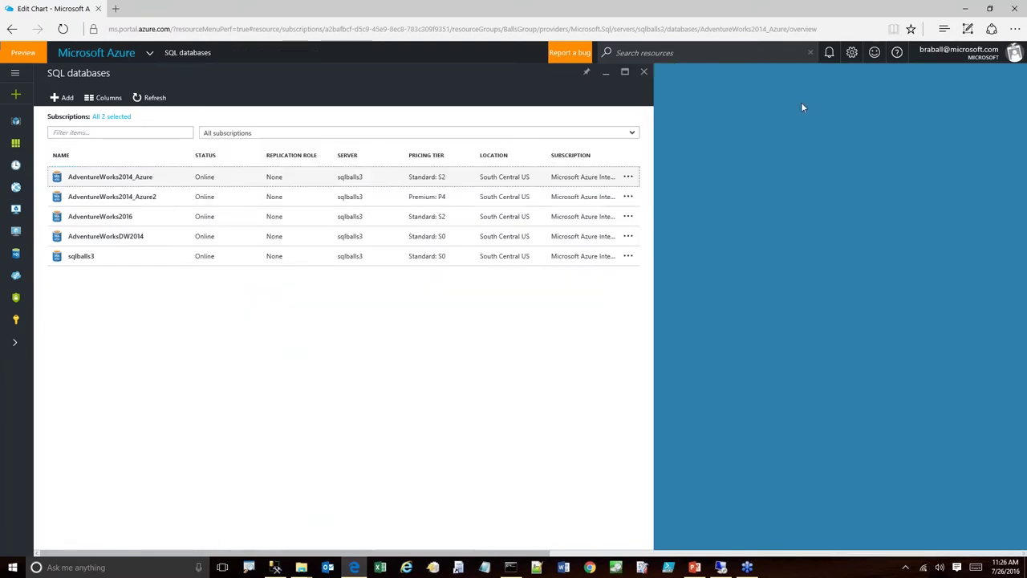
click(643, 72)
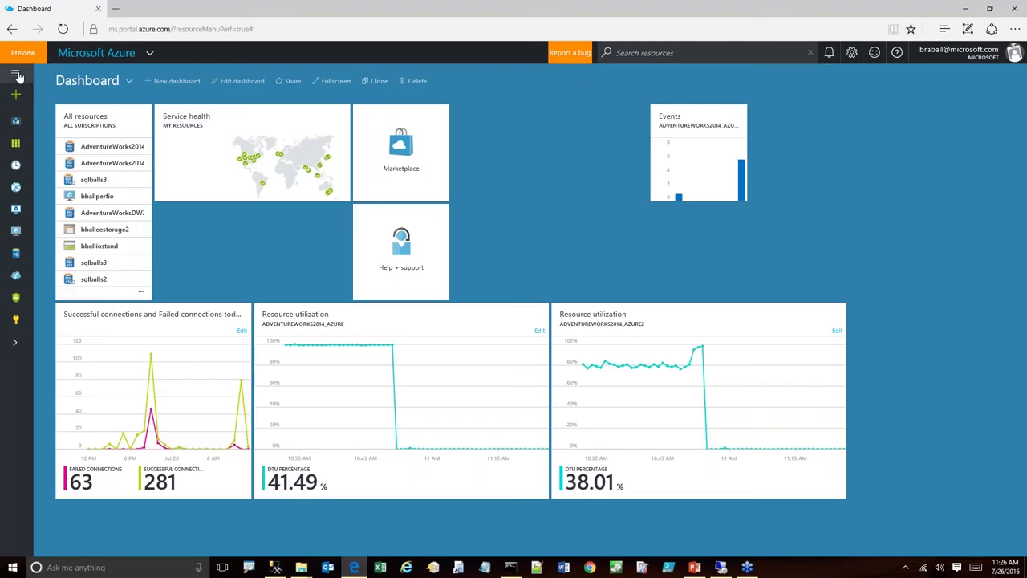
- Expand the portal's navigation and view the metric details of the dashboard's successful and failed connections tile
click(16, 74)
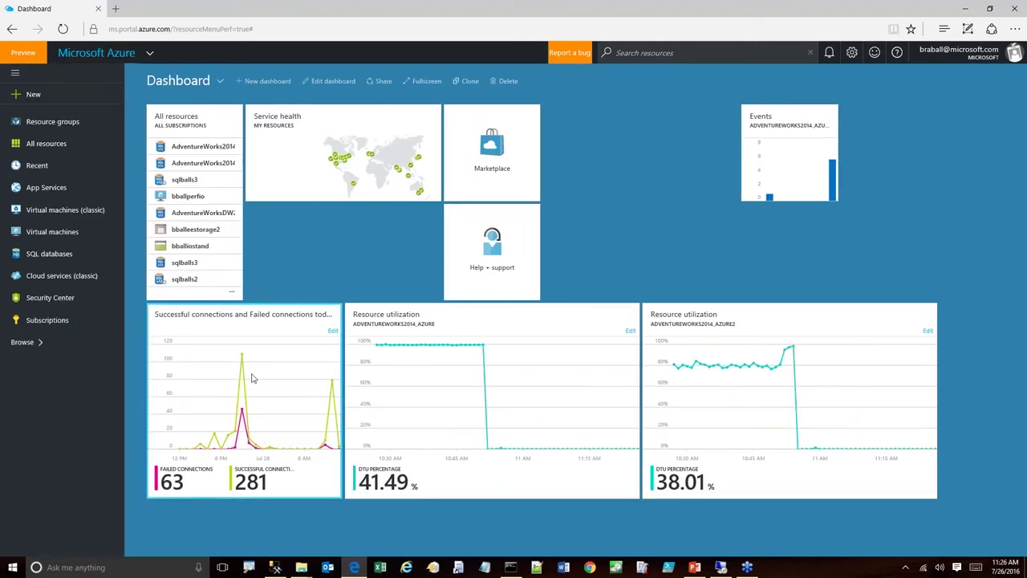
click(304, 483)
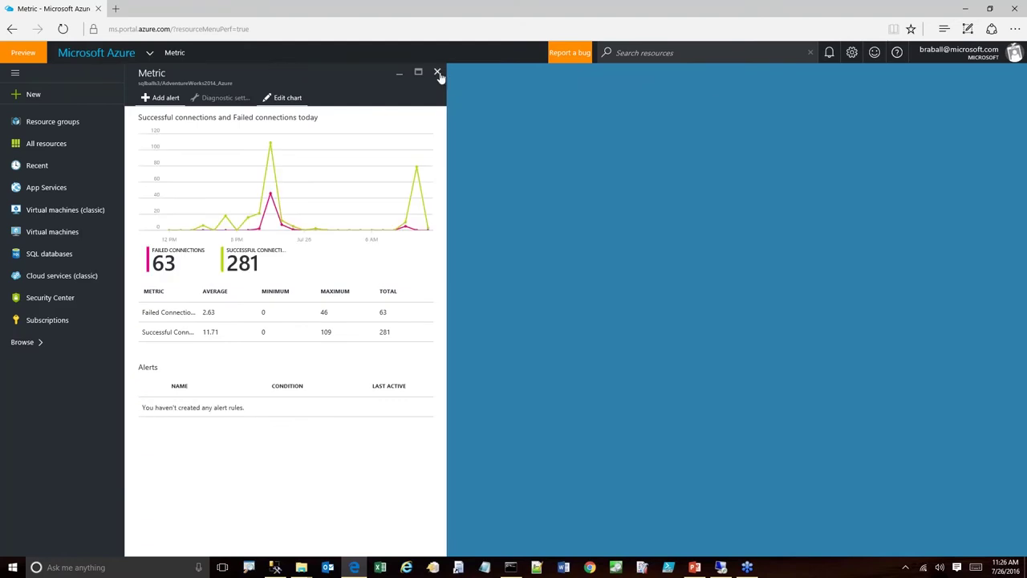
click(438, 72)
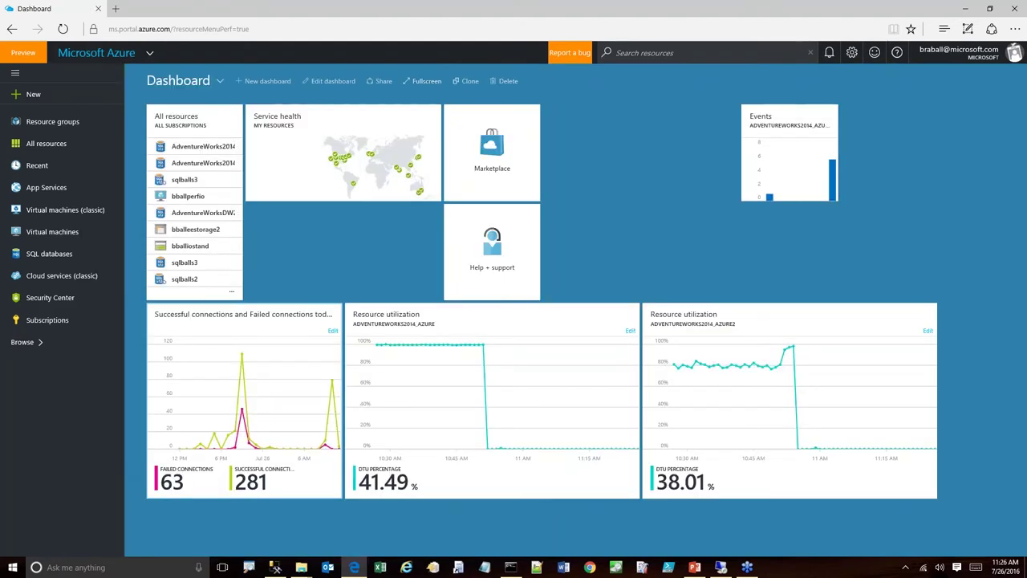
- Switch to SQL Server Management Studio and open 01a Demo - Create Database.sql from the Performance Tuning and Troubleshooting Azure SQL Database folder
click(275, 566)
mouse_move(293, 562)
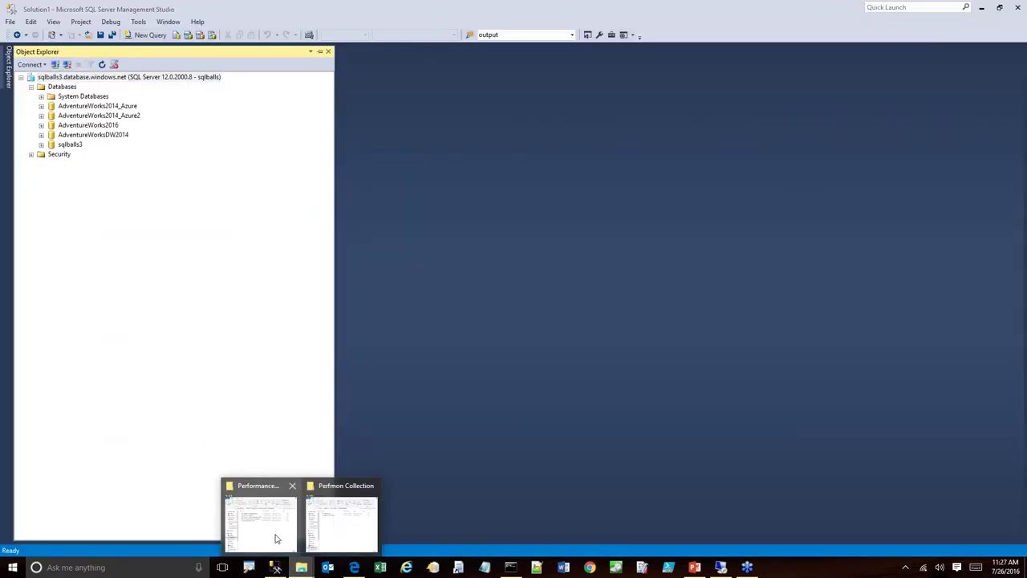
mouse_move(275, 538)
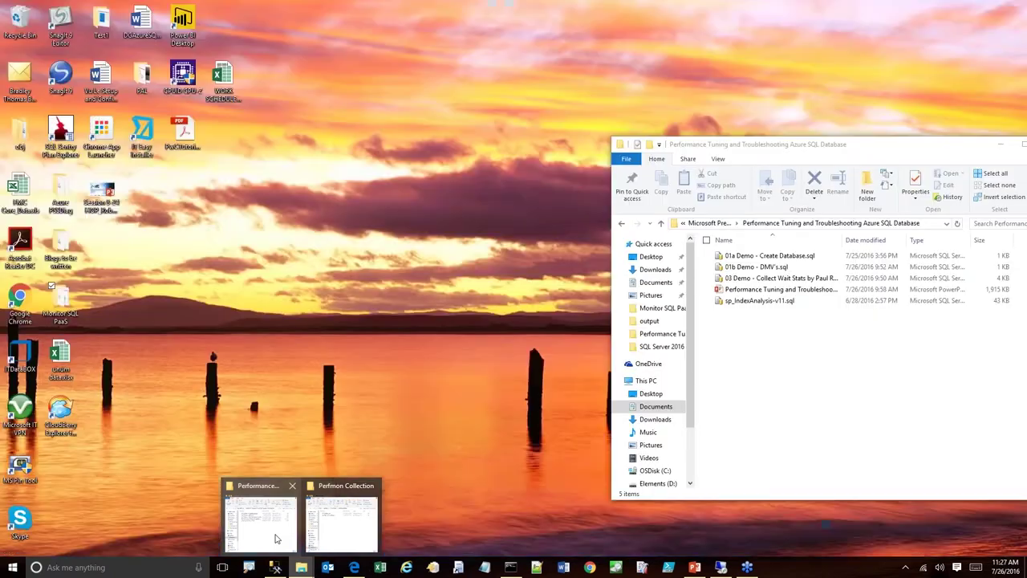
click(275, 538)
drag(769, 256, 452, 201)
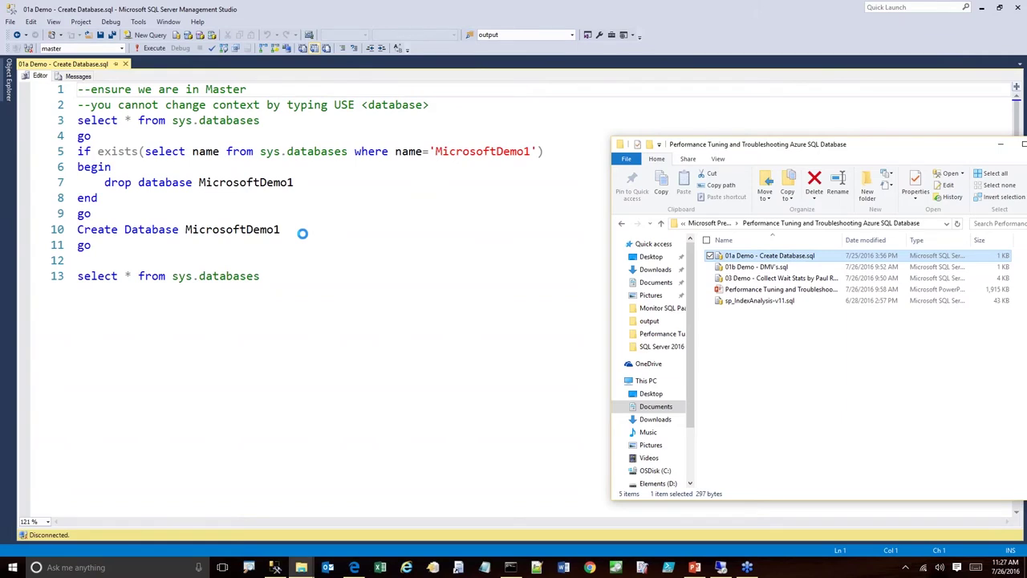
- Run the first sys.databases query in 01a Demo - Create Database.sql to list the databases on the server
click(98, 197)
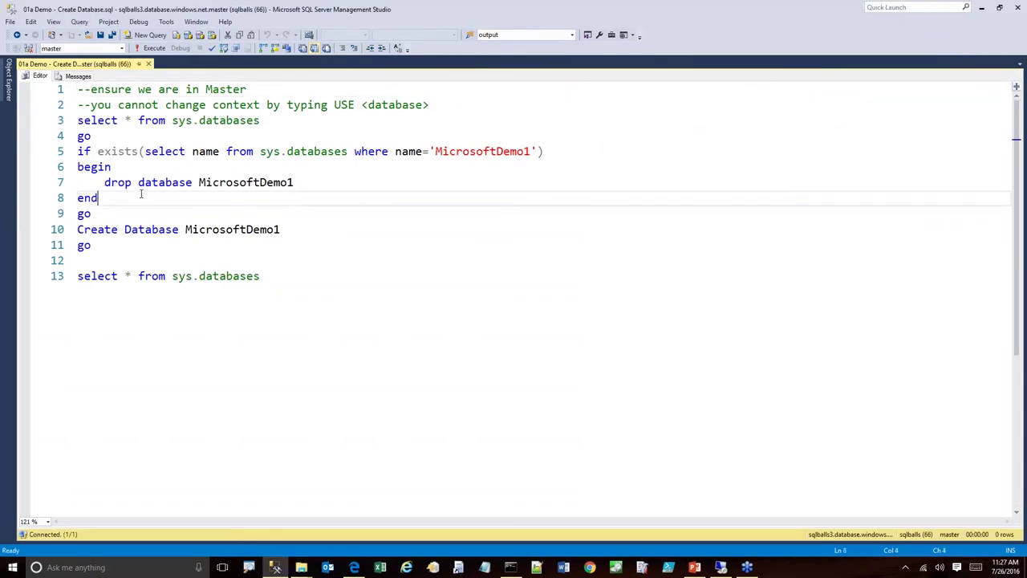
click(116, 133)
click(60, 119)
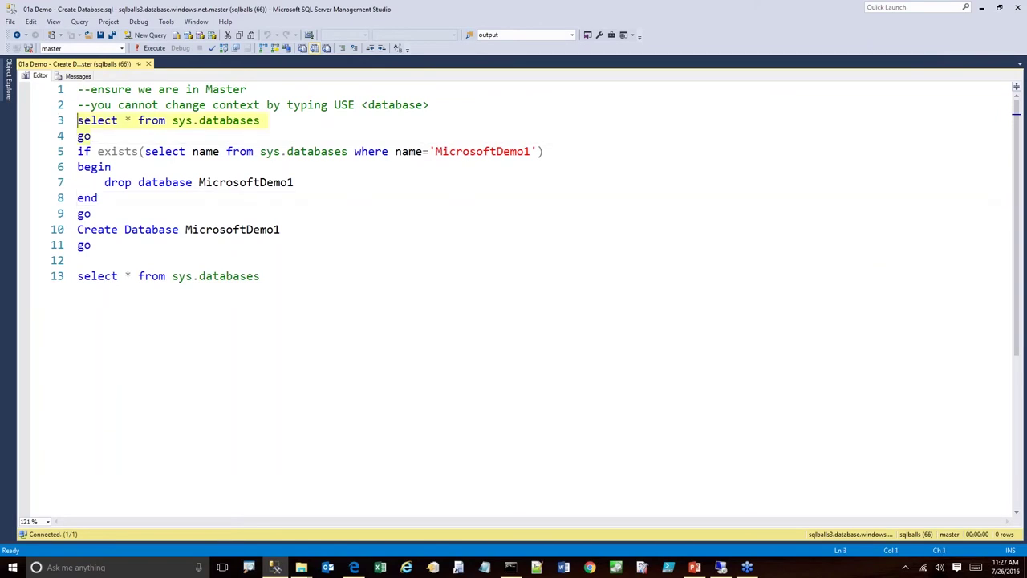
key(F4)
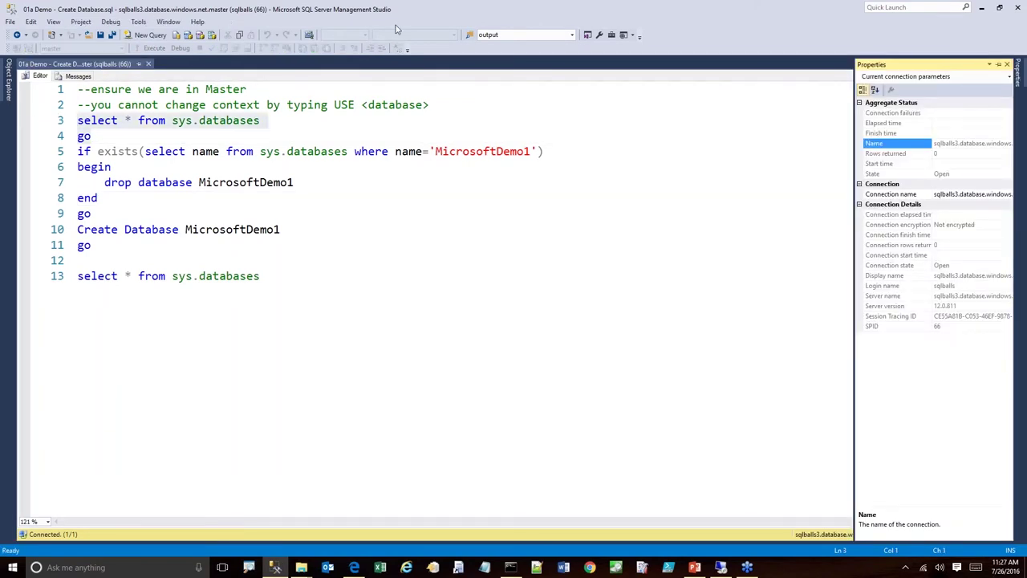
click(1008, 65)
key(F5)
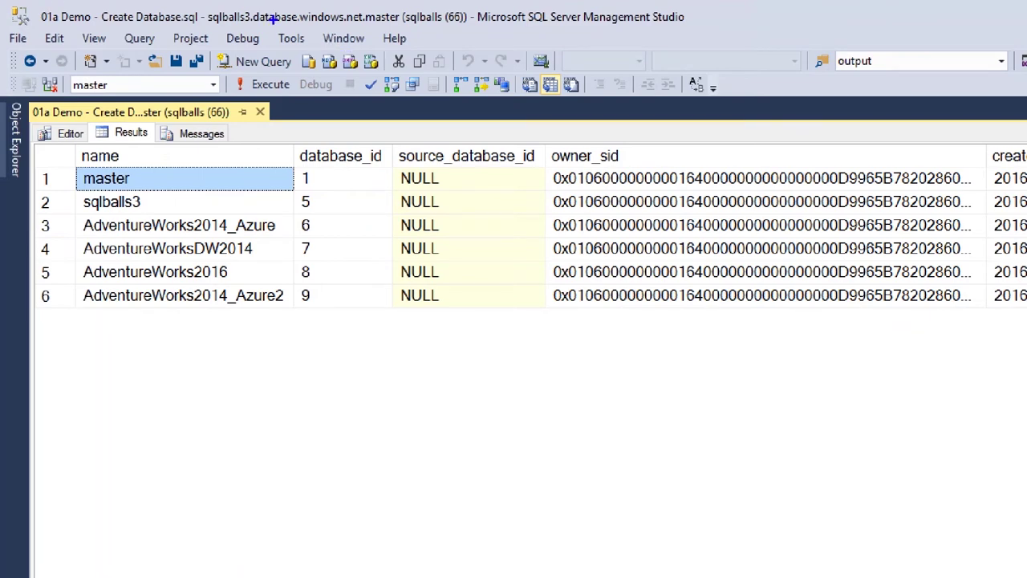
drag(275, 27, 313, 143)
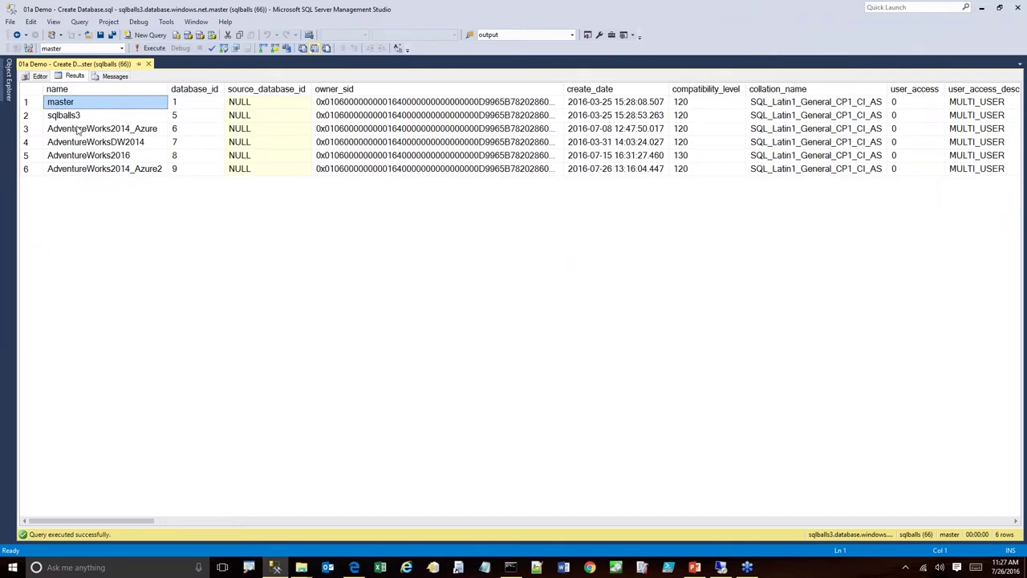
- Run only the statements that drop MicrosoftDemo1 if it exists and create the MicrosoftDemo1 database
click(31, 78)
click(212, 230)
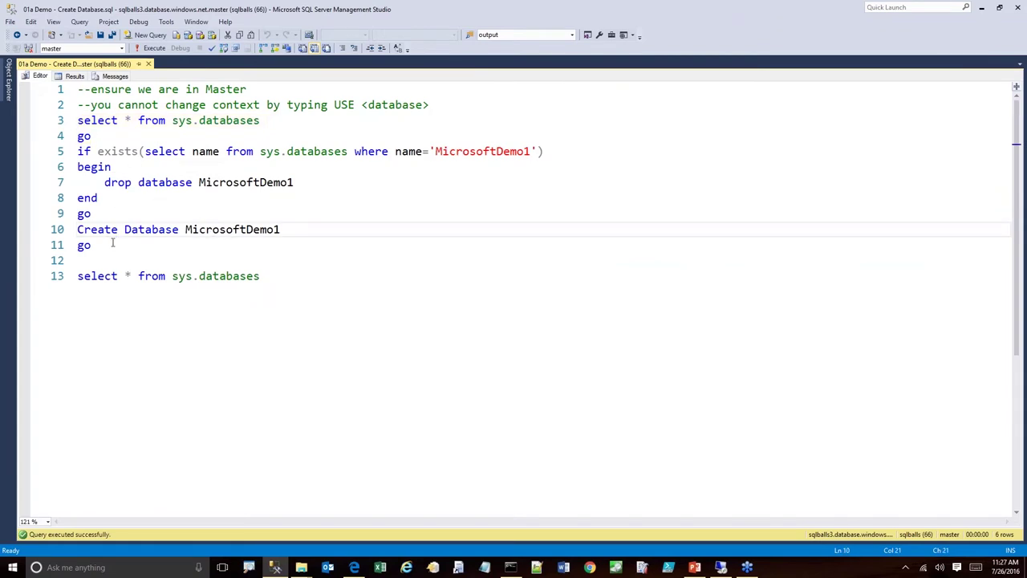
drag(106, 245, 64, 153)
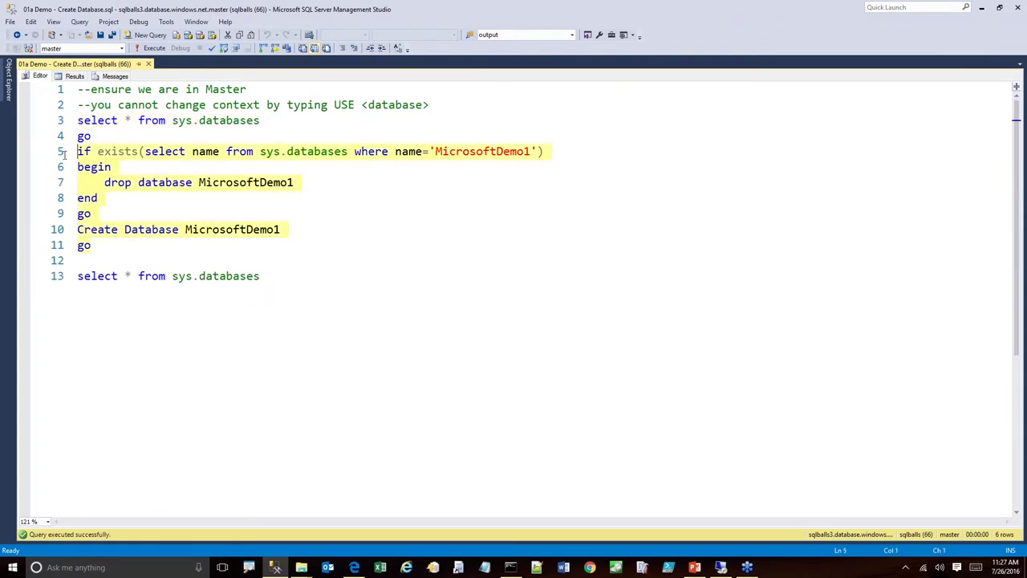
key(F5)
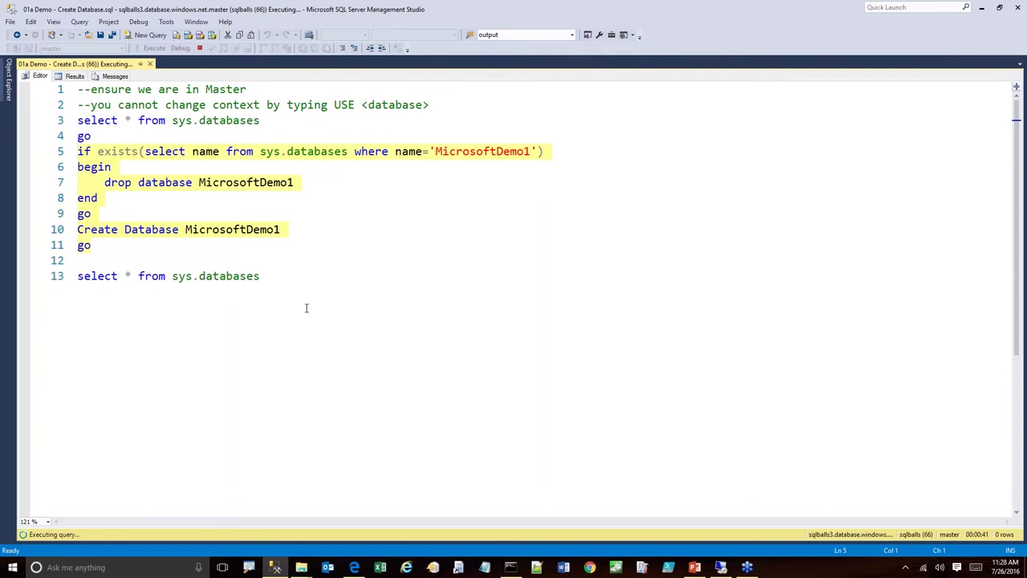
- Open 01b Demo - DMV's.sql from the Performance Tuning and Troubleshooting Azure SQL Database folder in the query editor
mouse_move(275, 566)
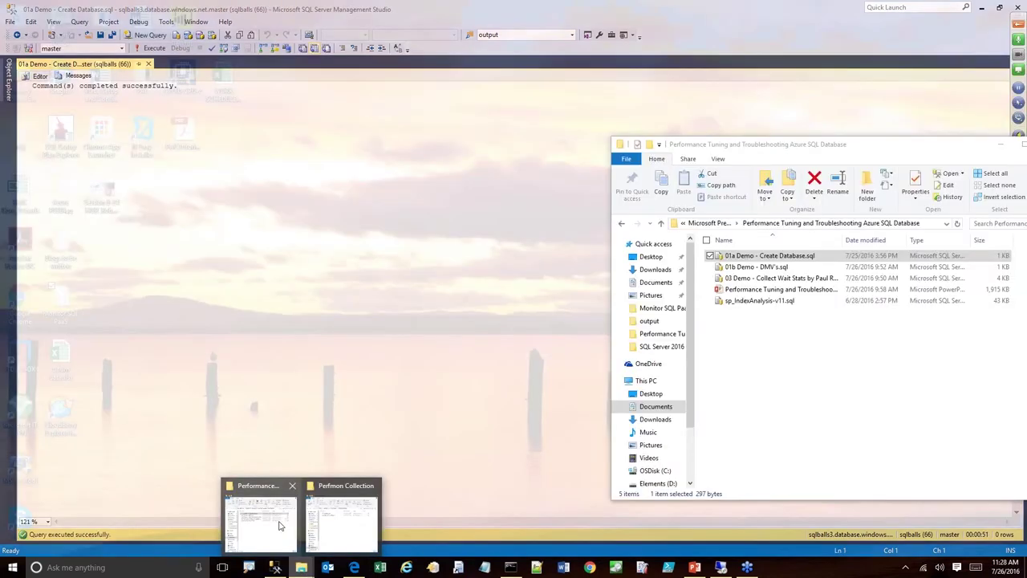
click(280, 525)
key(Down)
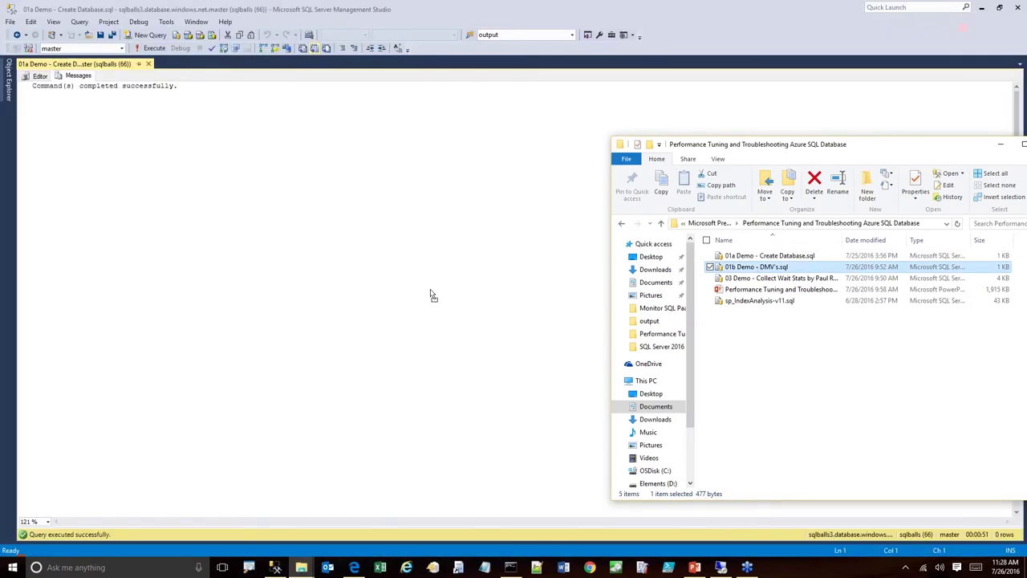
drag(741, 268, 426, 72)
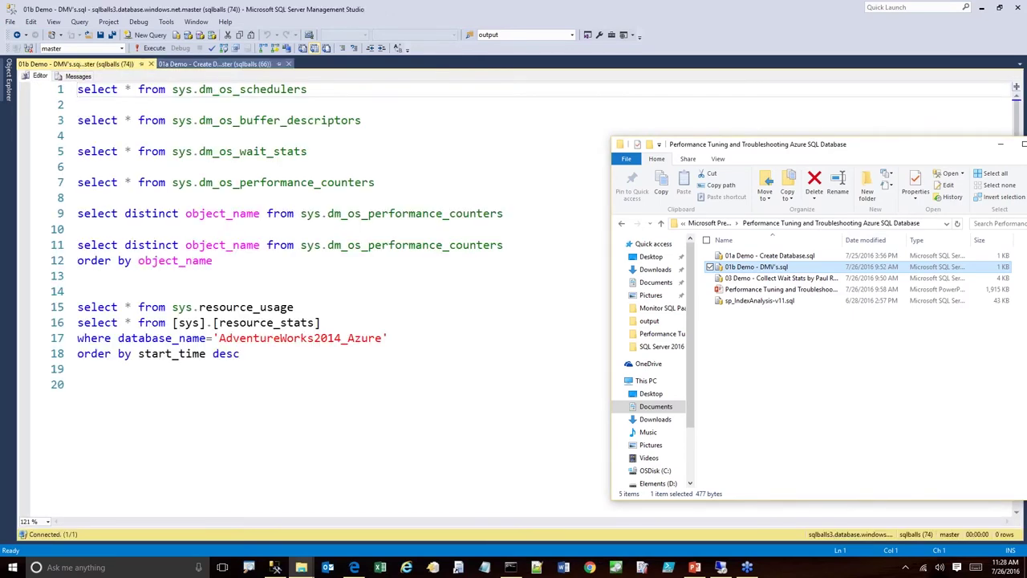
- Return to the 01a Demo script, run its final sys.databases query, and check the MicrosoftDemo1 row in the results
click(184, 64)
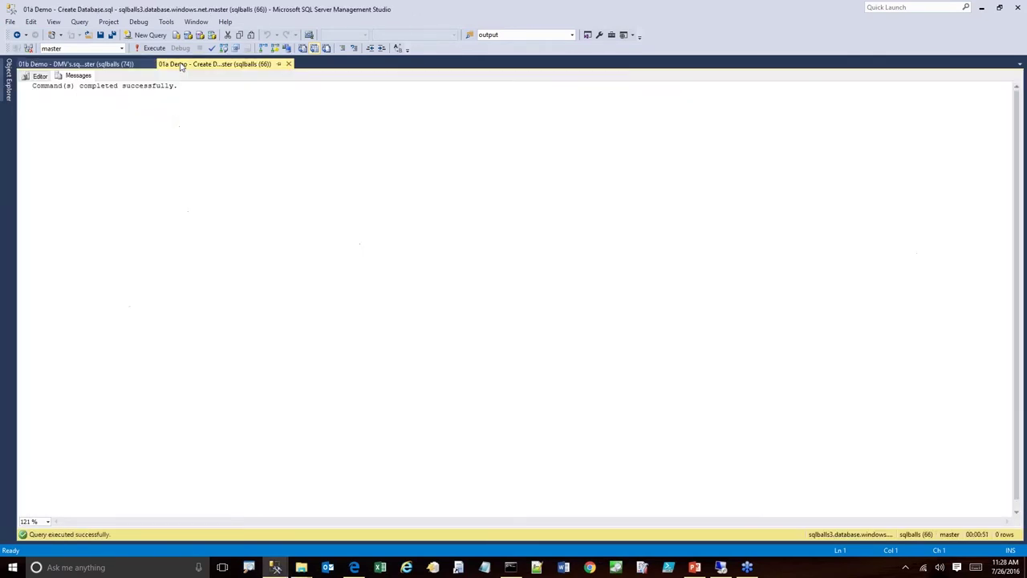
click(37, 76)
drag(270, 277, 77, 278)
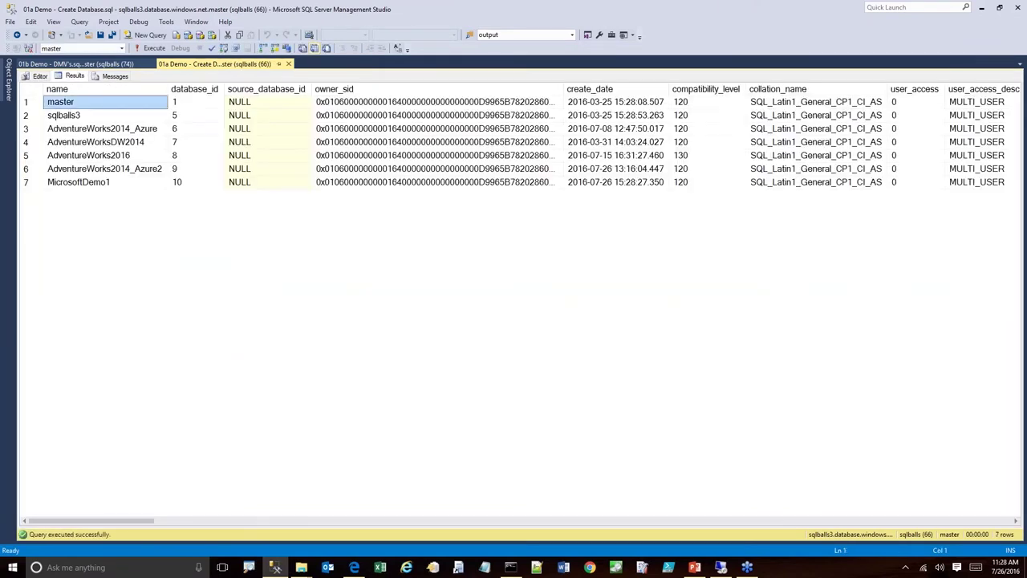
click(141, 183)
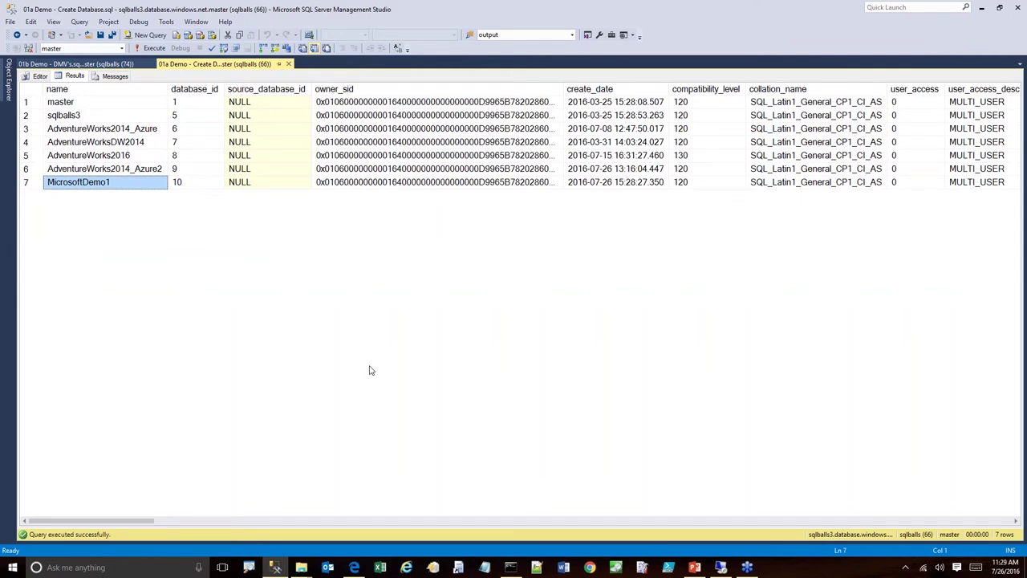
drag(112, 521, 48, 526)
- Drop the MicrosoftDemo1 database by running only the if exists block of the 01a script
click(38, 76)
click(299, 213)
drag(97, 198, 61, 153)
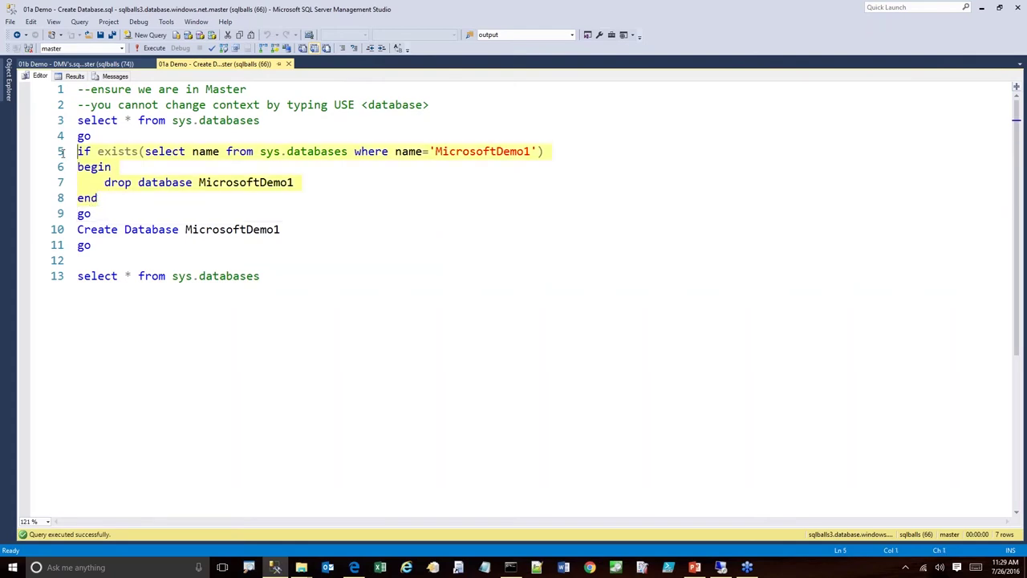
key(F5)
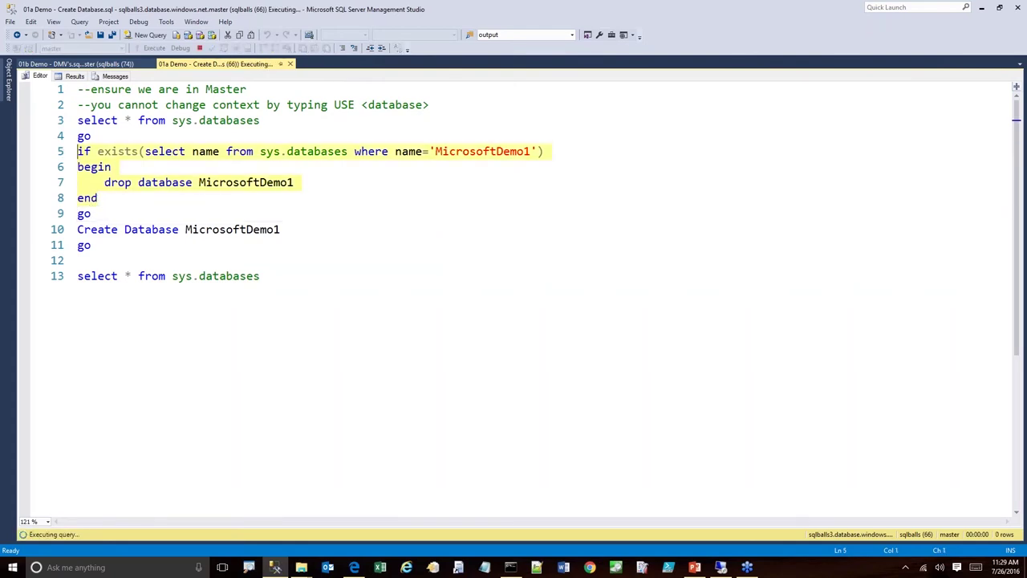
- Switch to the 01b Demo - DMV's.sql script and run only its sys.dm_os_schedulers query
click(80, 64)
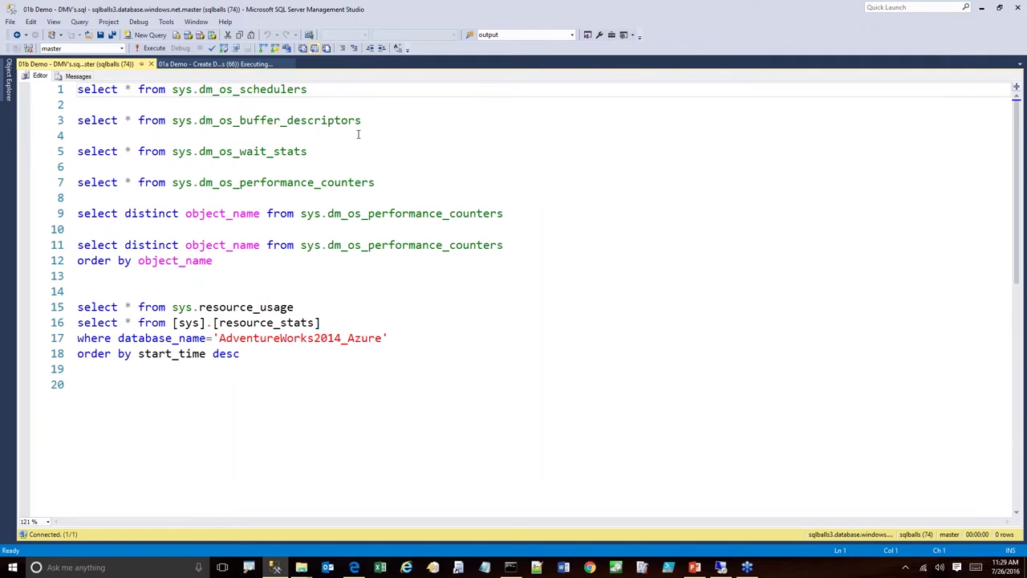
click(328, 91)
shift+click(139, 89)
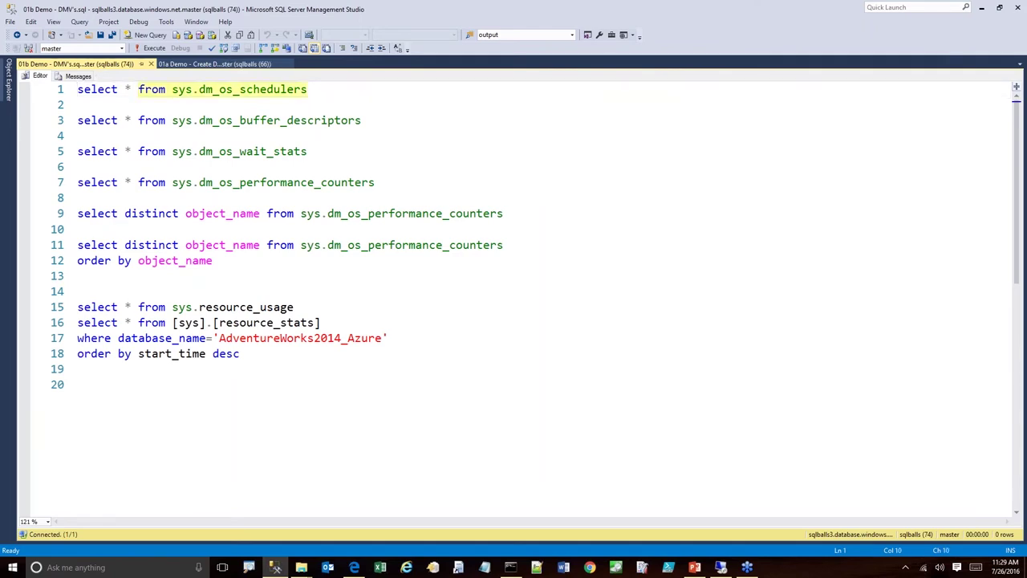
drag(108, 104, 52, 62)
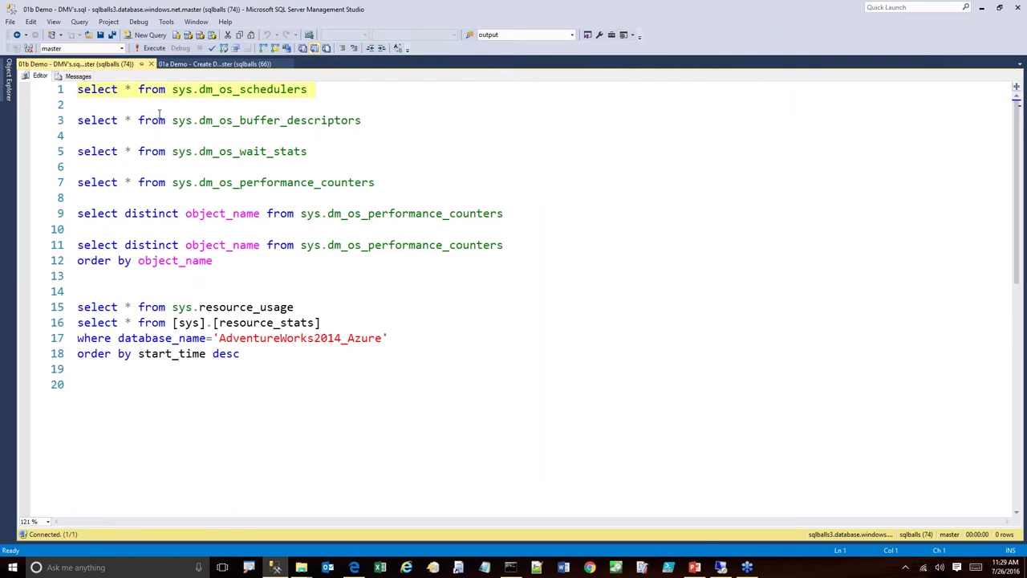
key(F5)
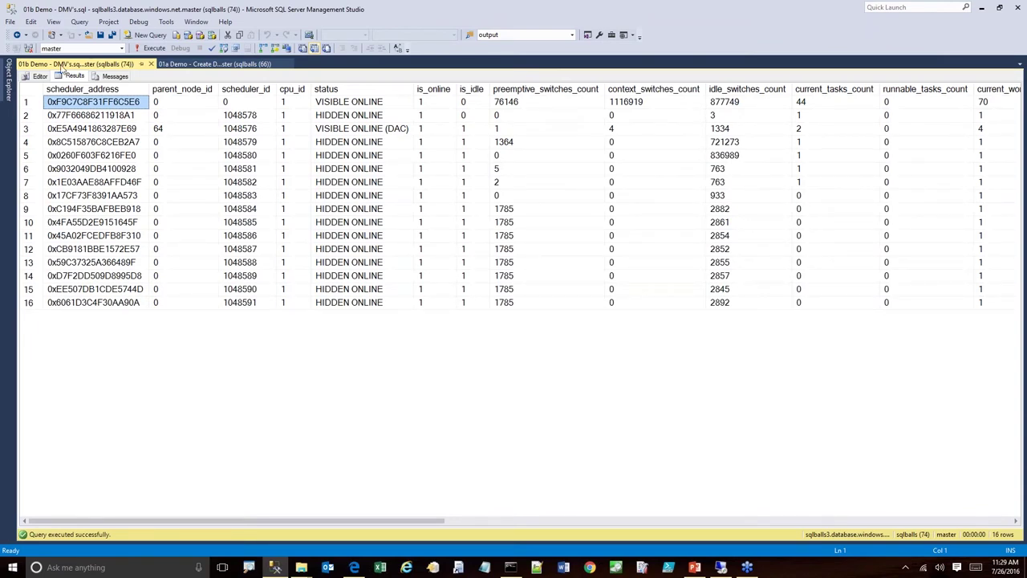
- Return to the DMV script and run only the sys.dm_os_buffer_descriptors query
click(37, 77)
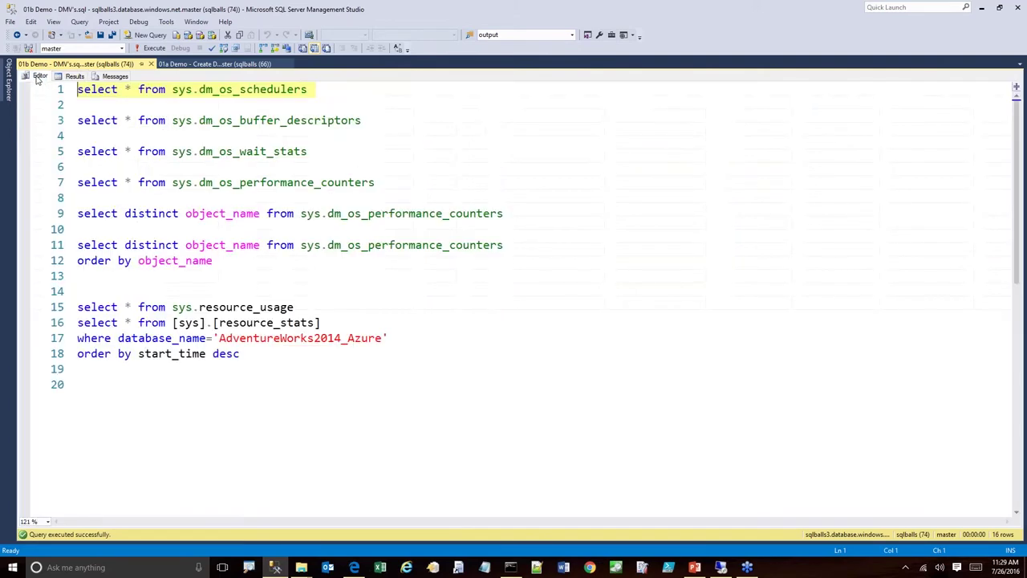
click(99, 133)
key(shift+Up)
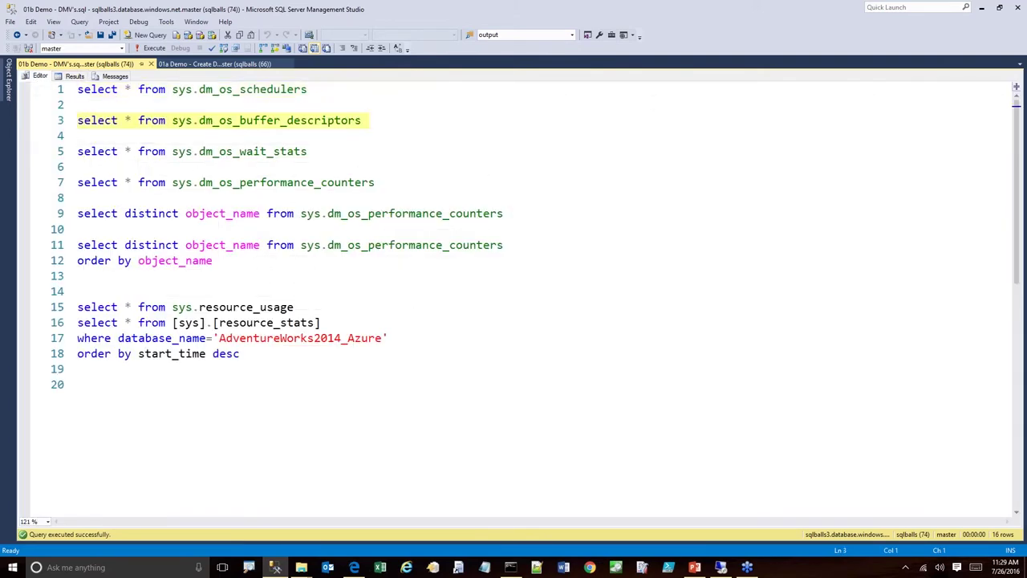
key(F5)
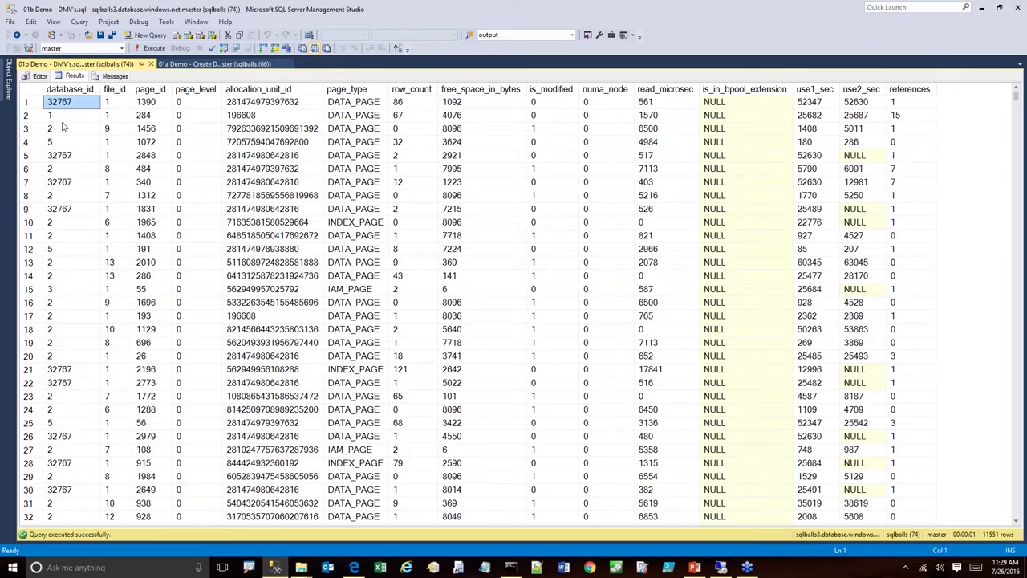
- Return to the DMV script and run only the sys.dm_os_wait_stats query
click(37, 76)
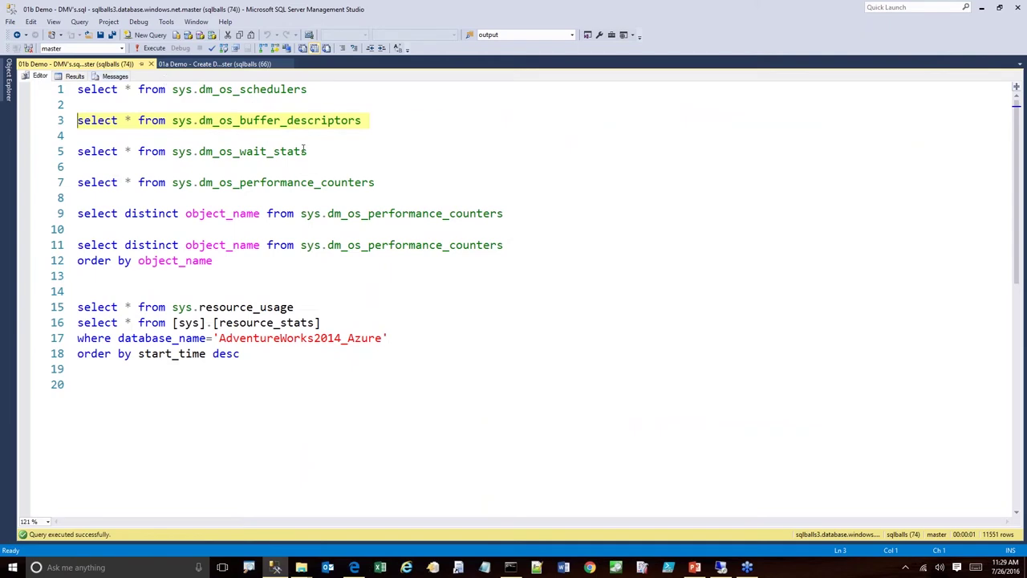
drag(315, 151, 26, 154)
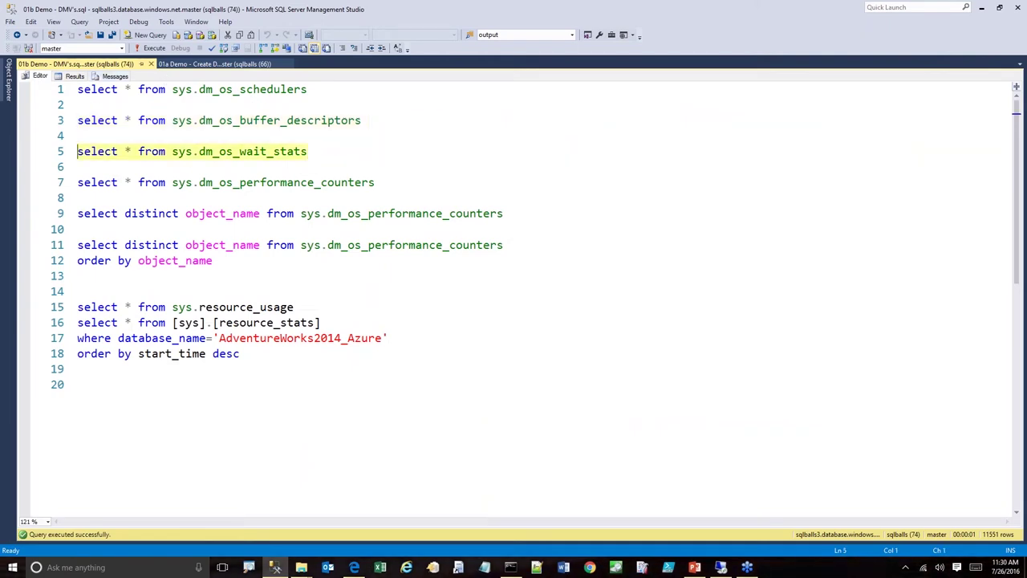
key(F5)
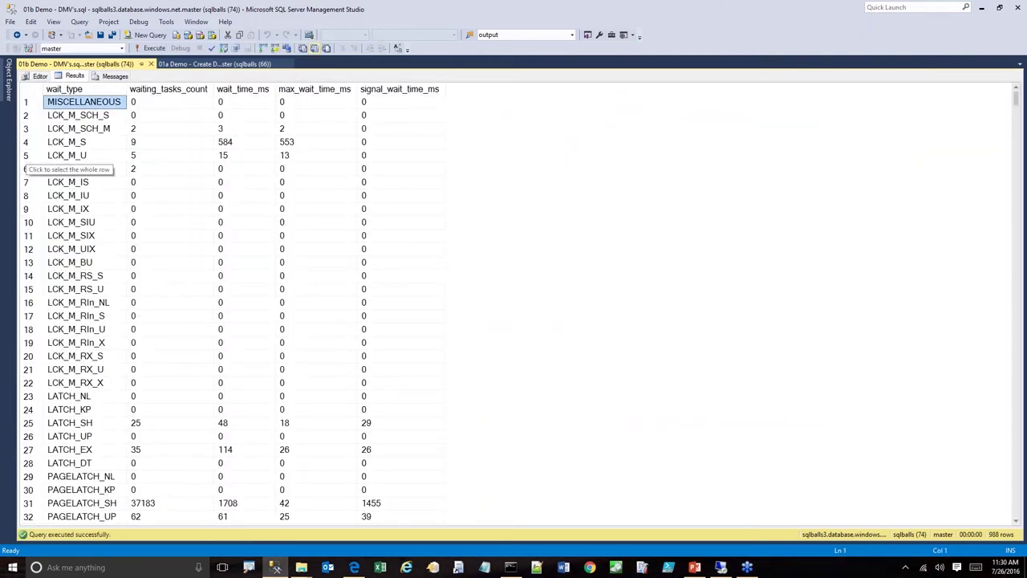
- Run only the select * query on sys.dm_os_performance_counters and look through the returned counters
click(42, 77)
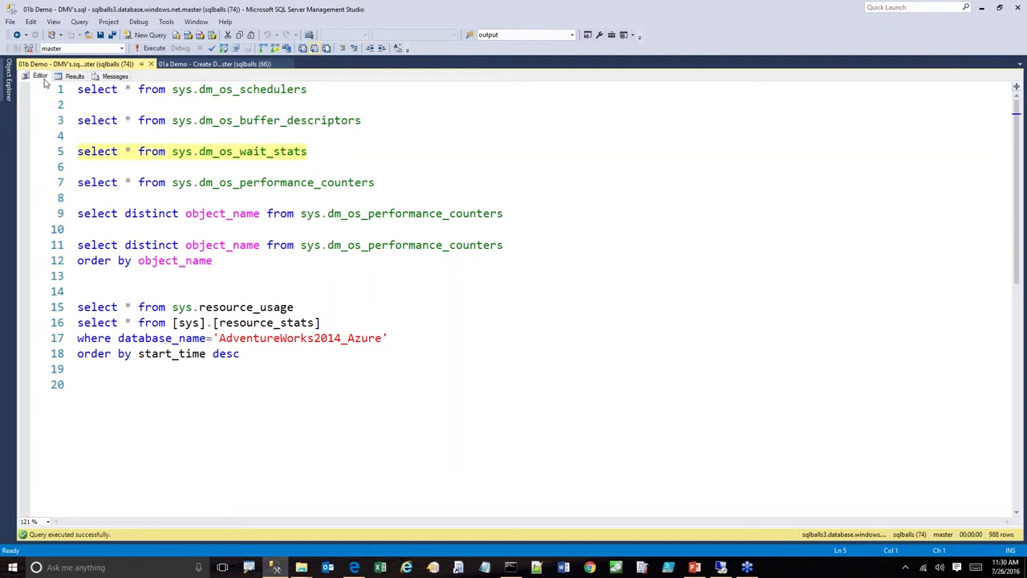
click(390, 187)
key(shift+Home)
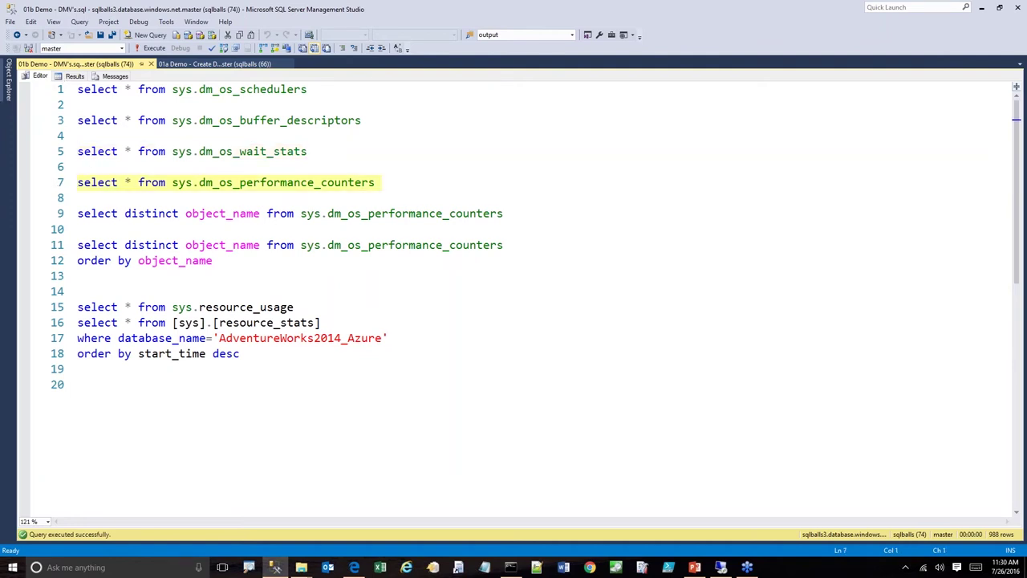
key(F5)
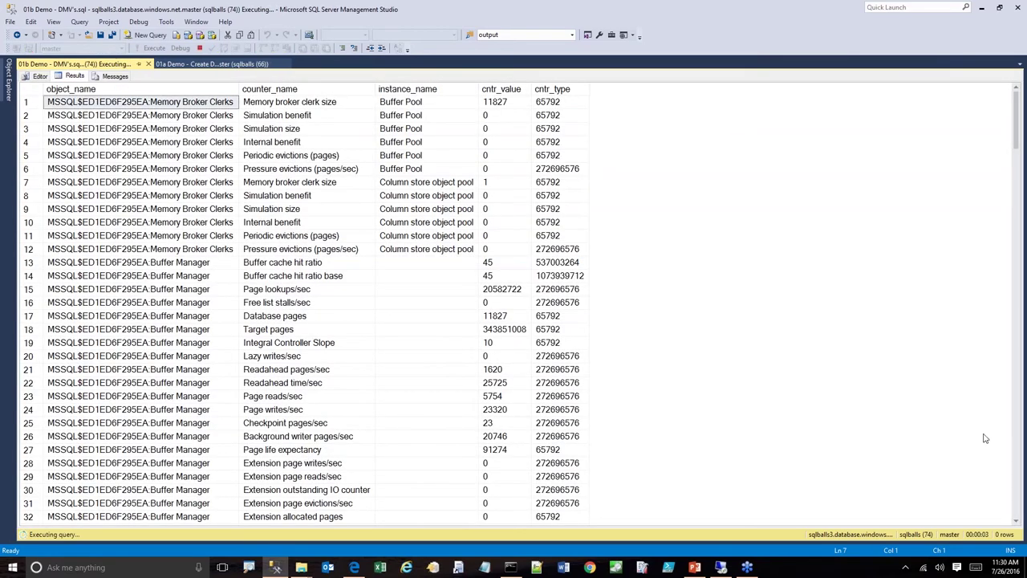
click(1017, 446)
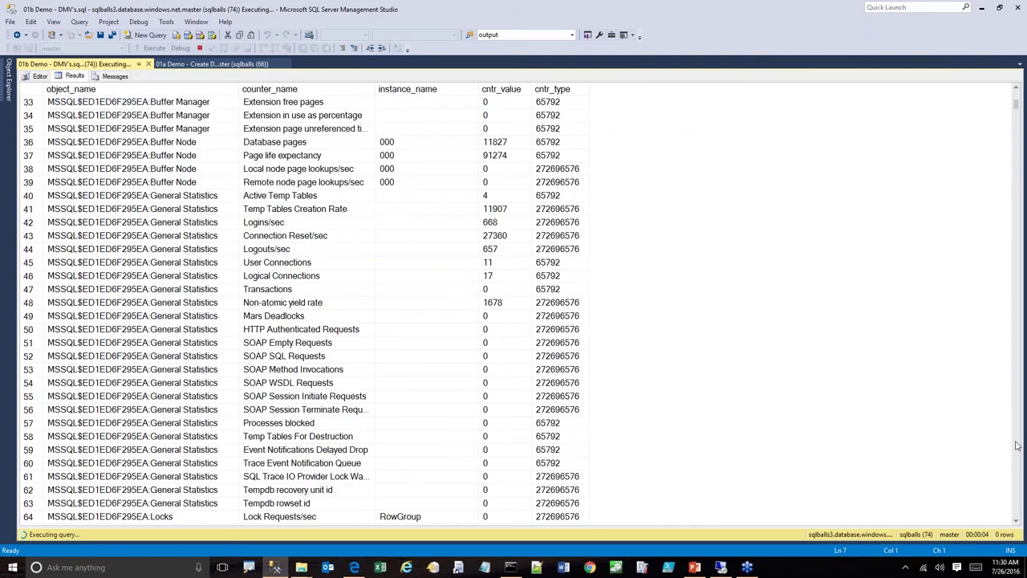
drag(1017, 445, 1015, 233)
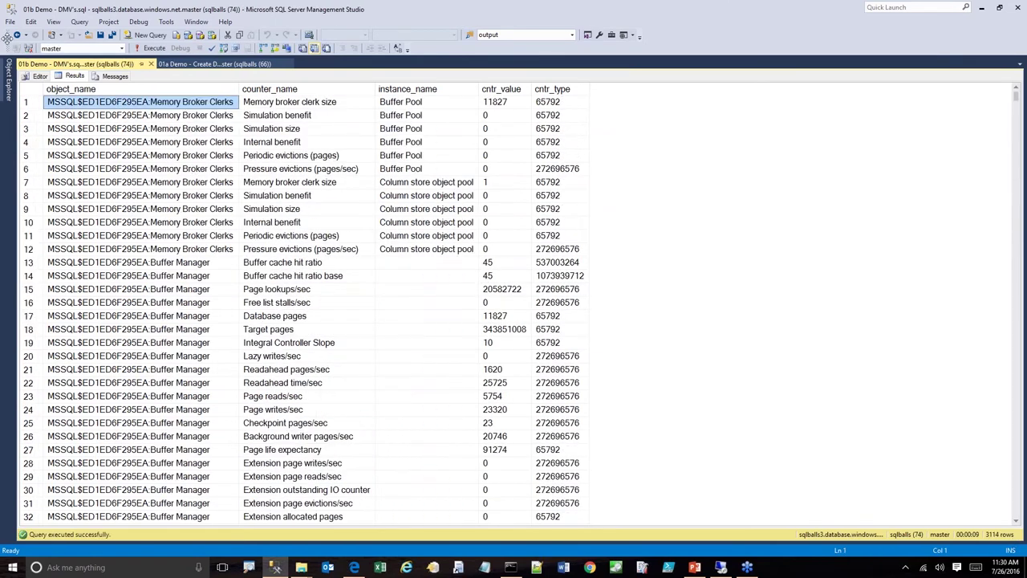
- Run the query for distinct object_name values from sys.dm_os_performance_counters ordered by object_name, and review the list to its end
click(46, 76)
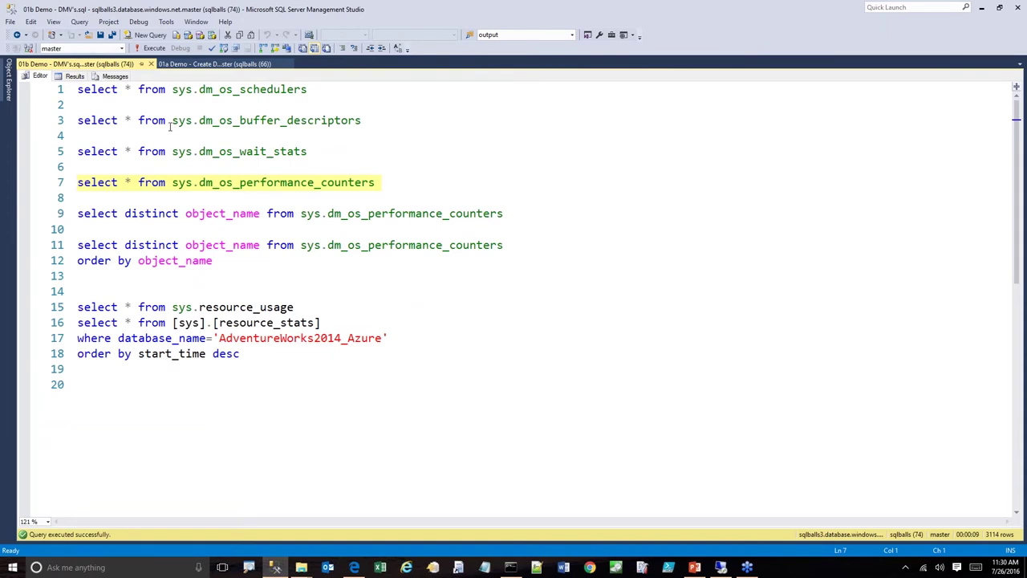
key(Down)
key(Down)
key(Down)
key(Down)
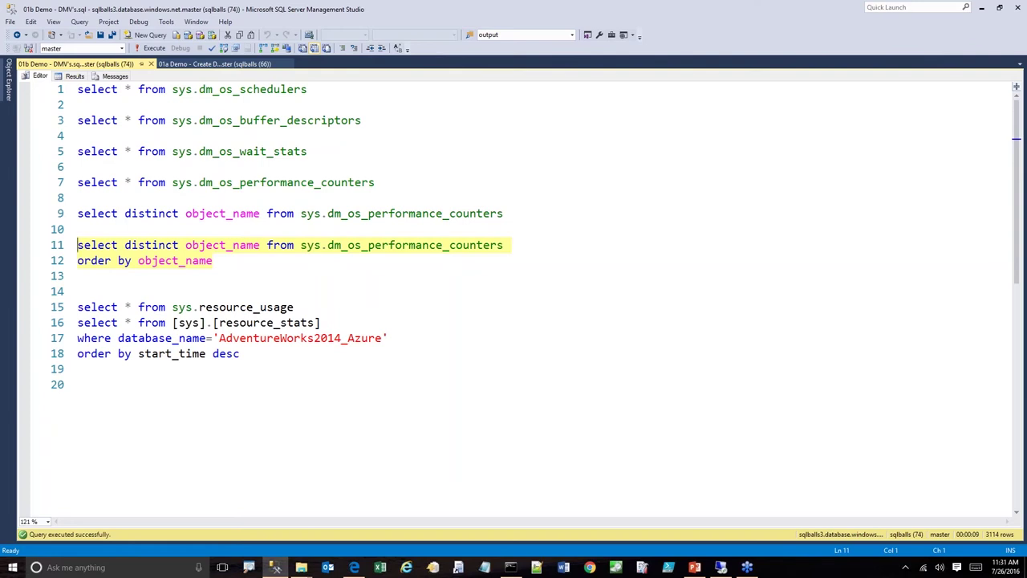
key(F5)
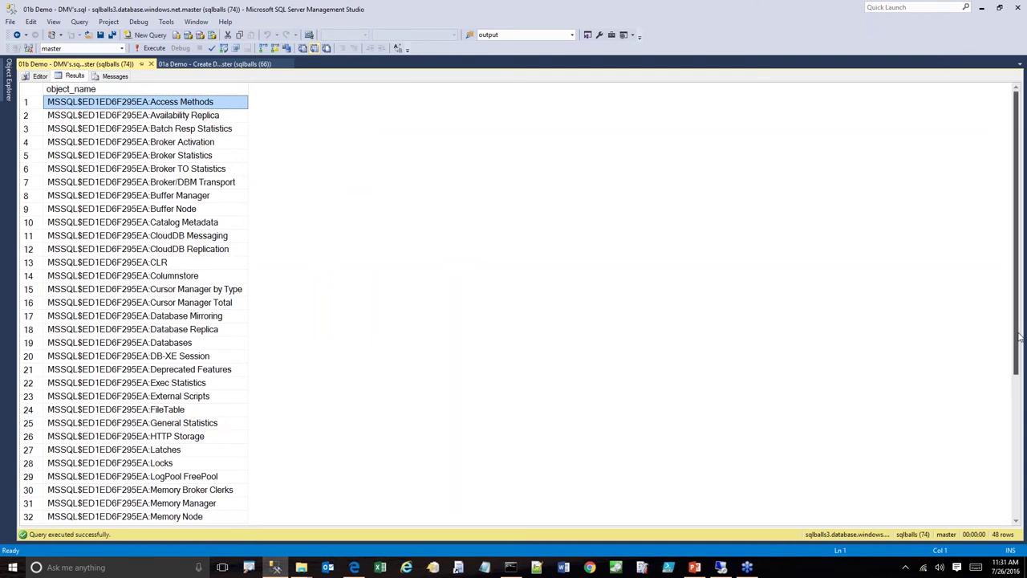
drag(1019, 337, 1017, 532)
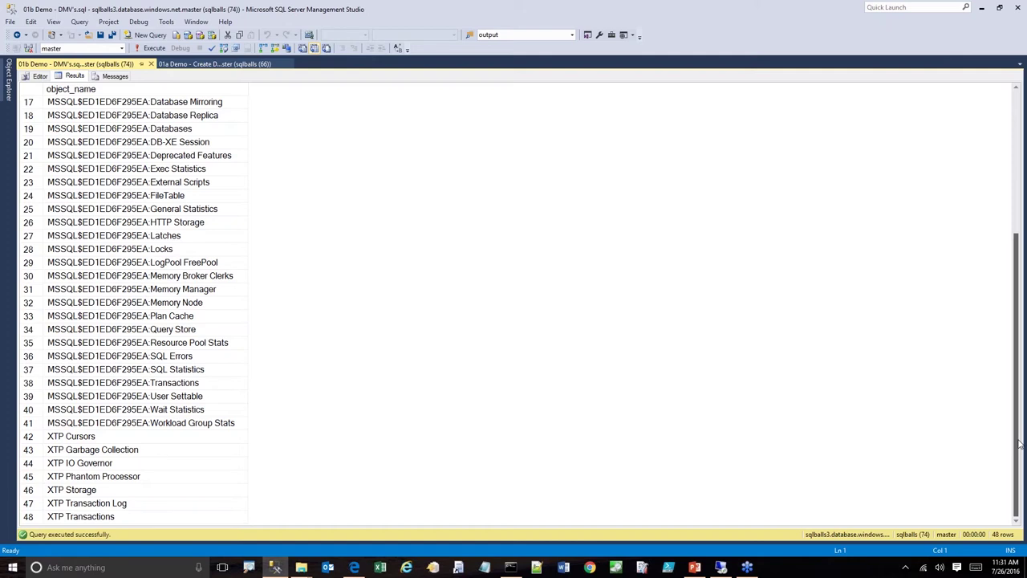
- Look back through the list of distinct object_name values and return to the DMV script
drag(1016, 431, 1025, 249)
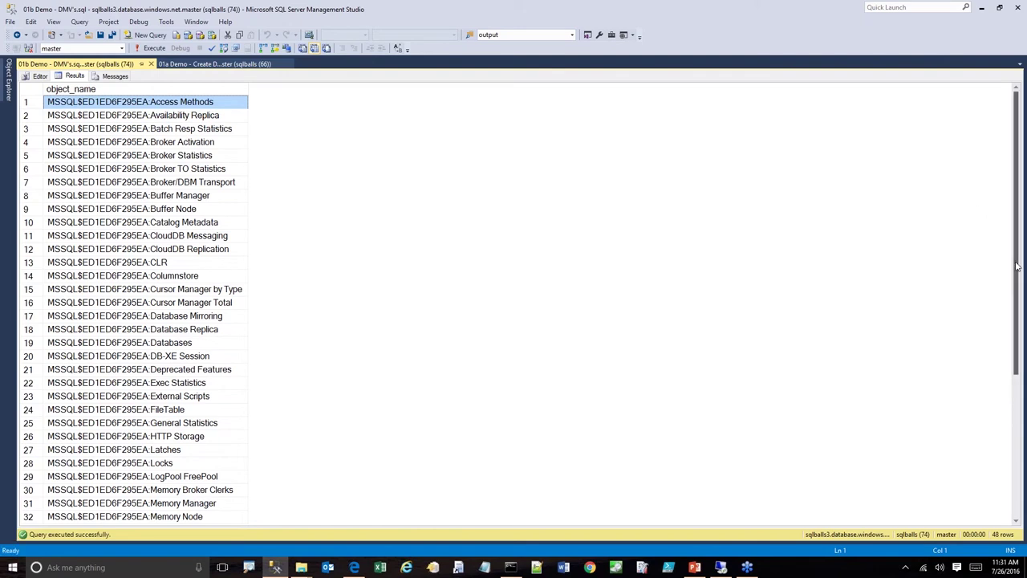
drag(1018, 268, 1022, 375)
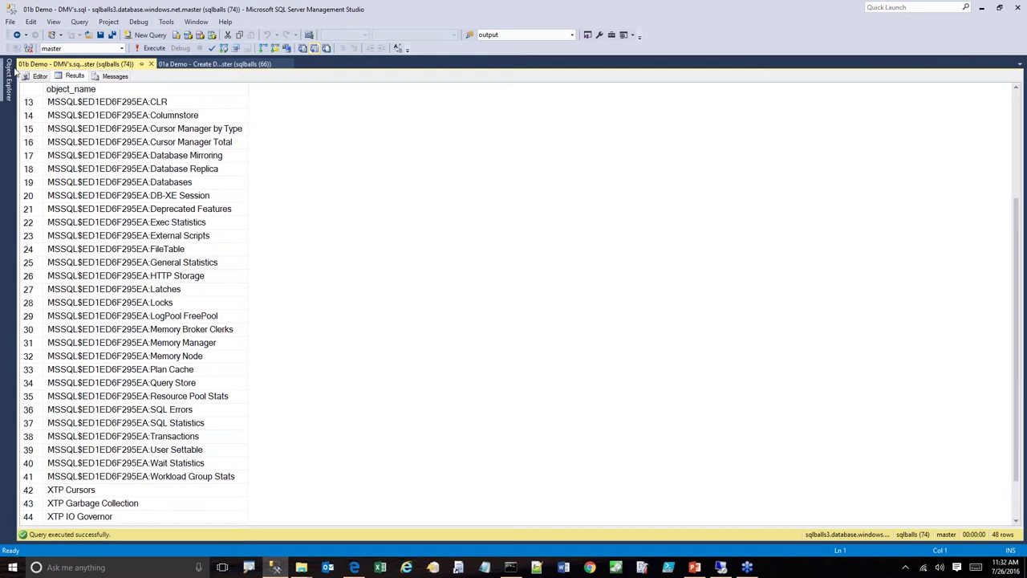
click(36, 76)
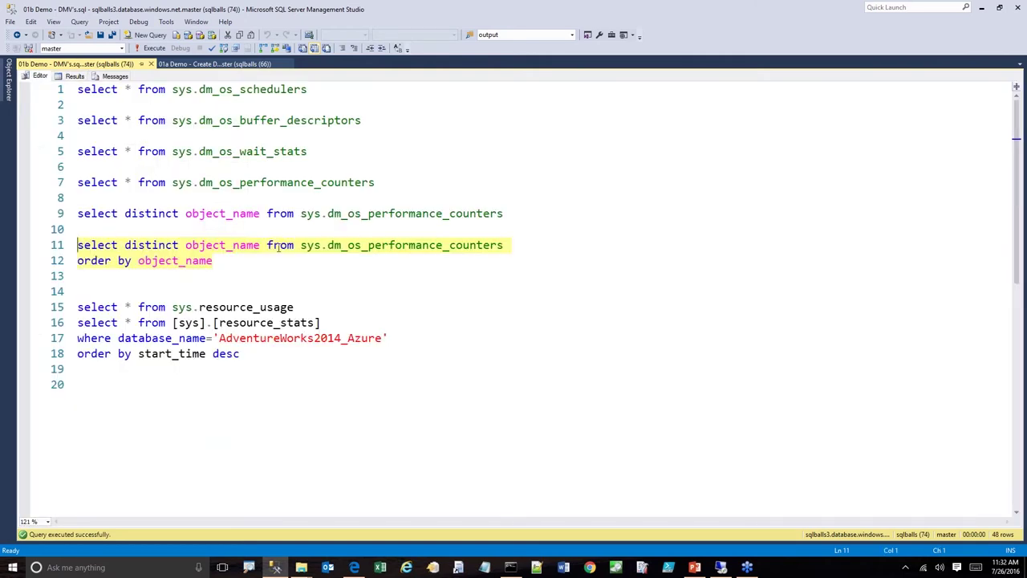
- Open SQL_Azure_Perf_Stats.sql from the Perfmon Collection folder and review its sp_perf_stats_azure procedure code
click(301, 567)
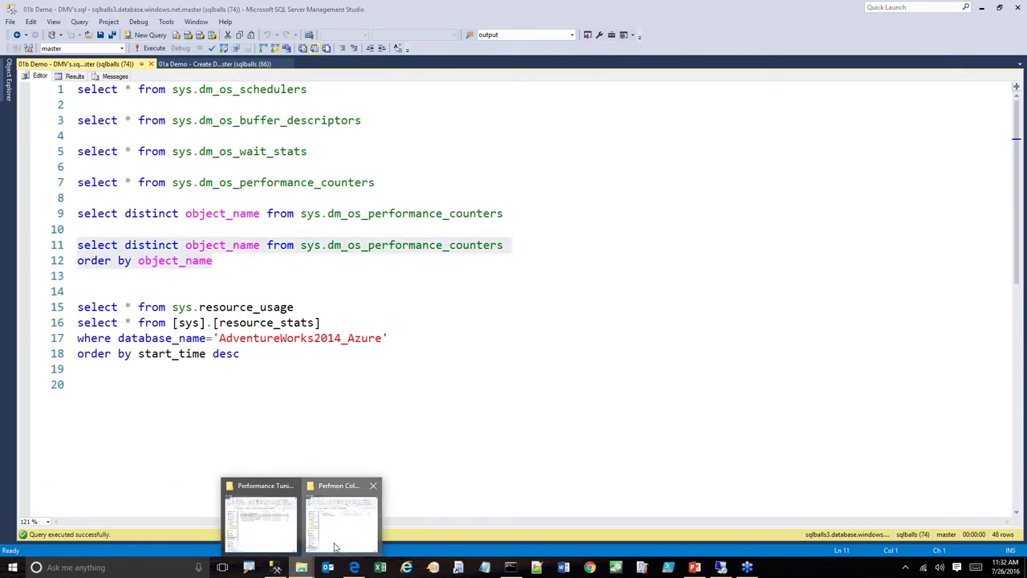
click(336, 546)
drag(267, 249, 268, 250)
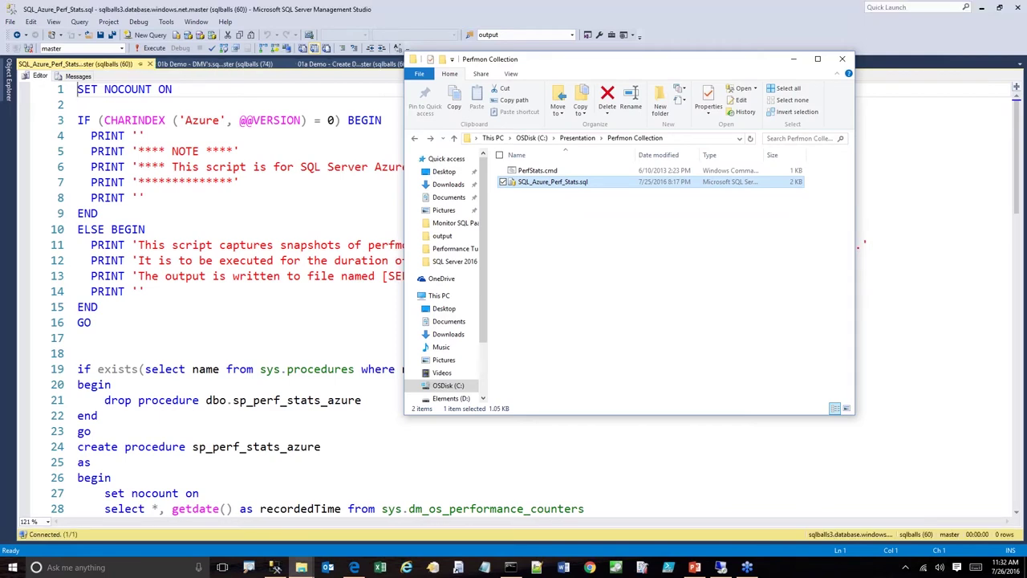
mouse_move(1018, 201)
mouse_down()
mouse_move(1018, 247)
mouse_move(1018, 199)
mouse_move(1018, 219)
mouse_up()
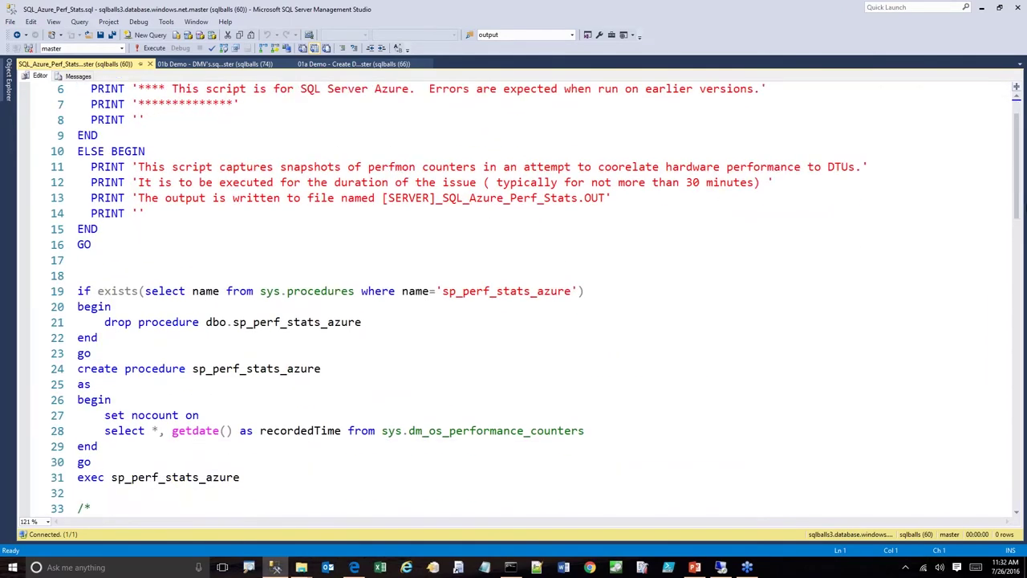
- Open PerfStats.cmd from the Perfmon Collection folder in Notepad to read its sqlcmd command, and close it
mouse_move(304, 568)
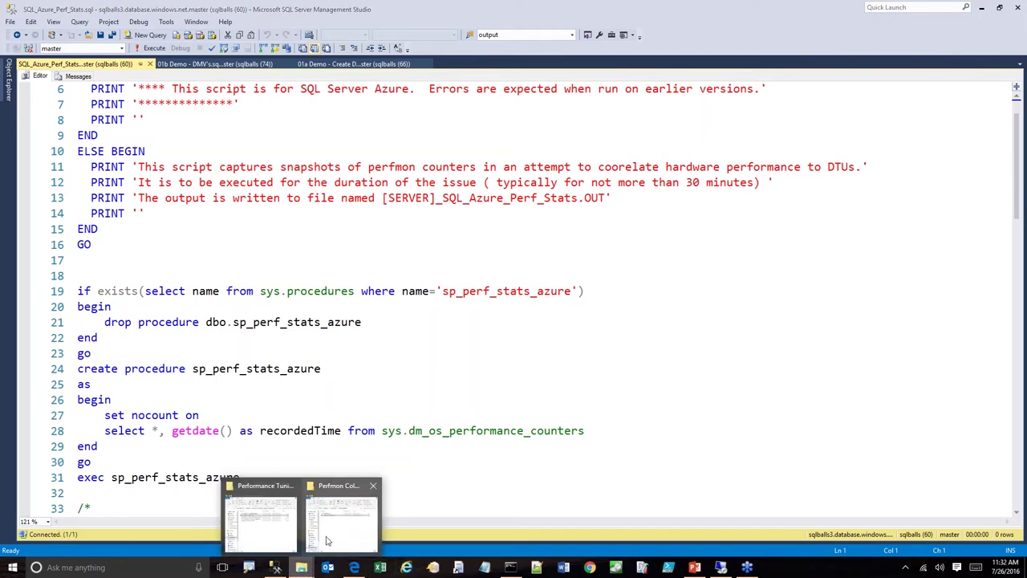
click(327, 540)
right_click(552, 171)
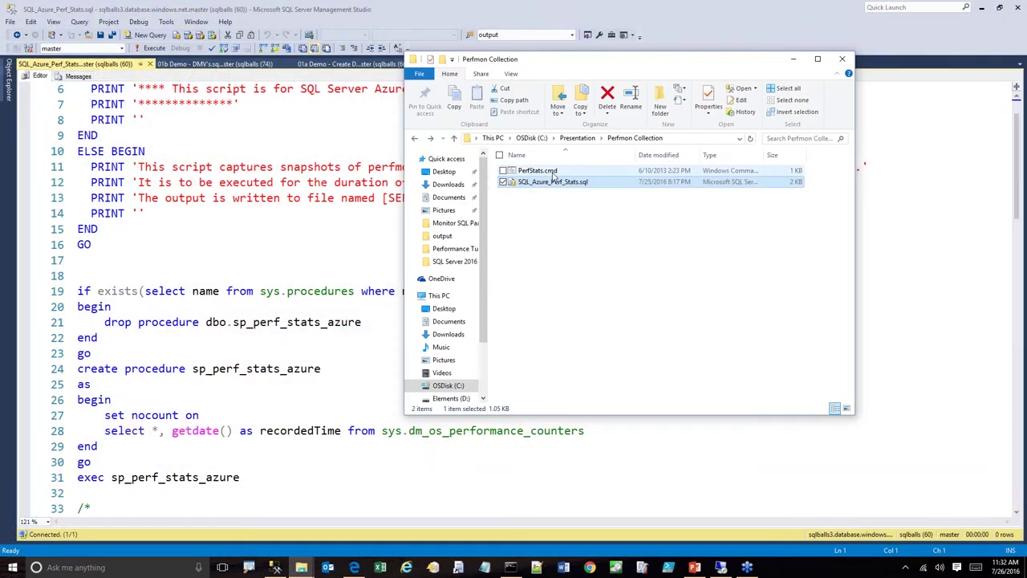
click(449, 192)
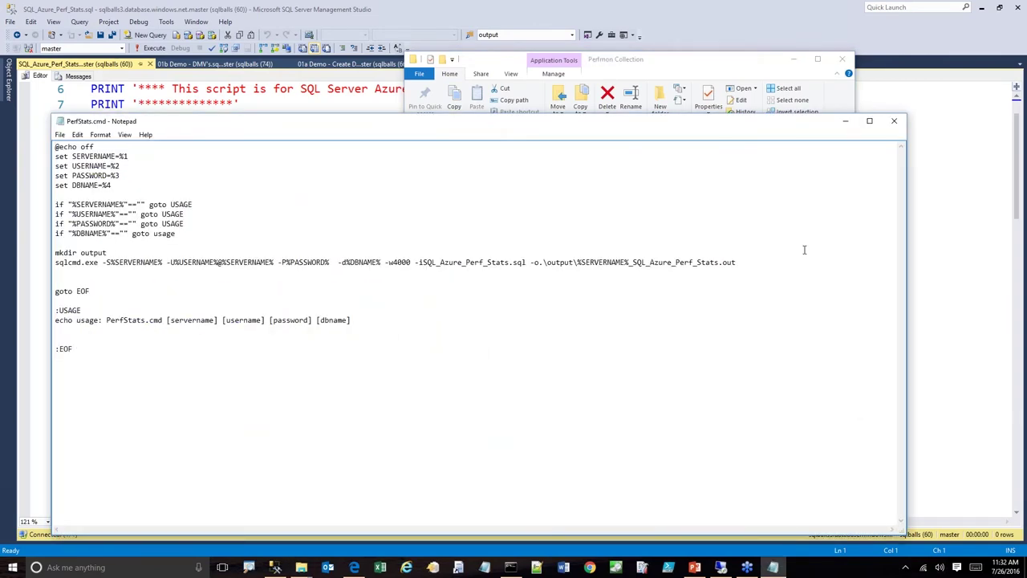
click(893, 122)
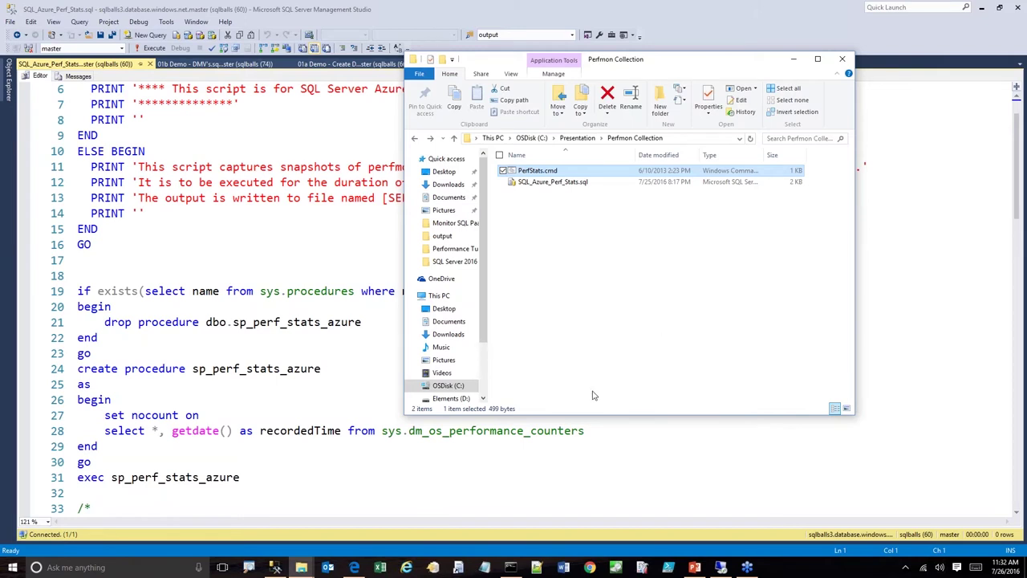
- Switch to Command Prompt, rerun the previous PerfStats.cmd command with the server, login, account password and Adventureworks2014_Azure database, and minimize the window
click(512, 568)
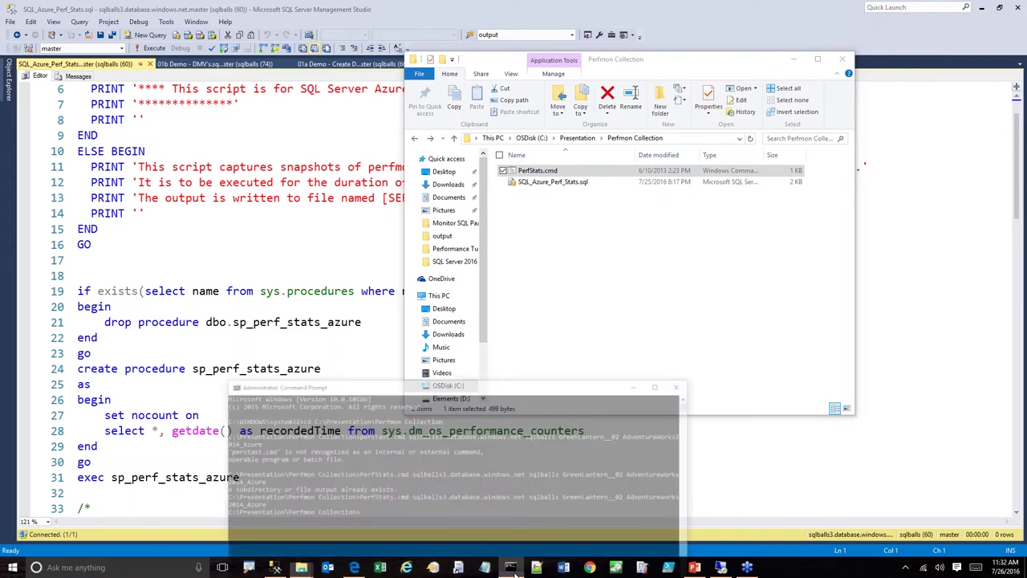
key(Return)
key(Up)
key(Return)
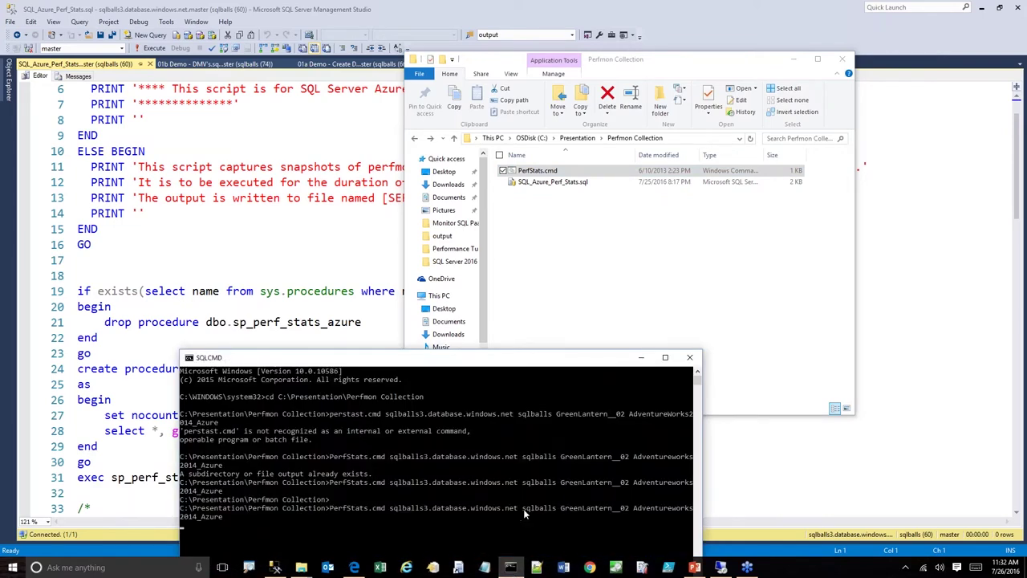
click(640, 358)
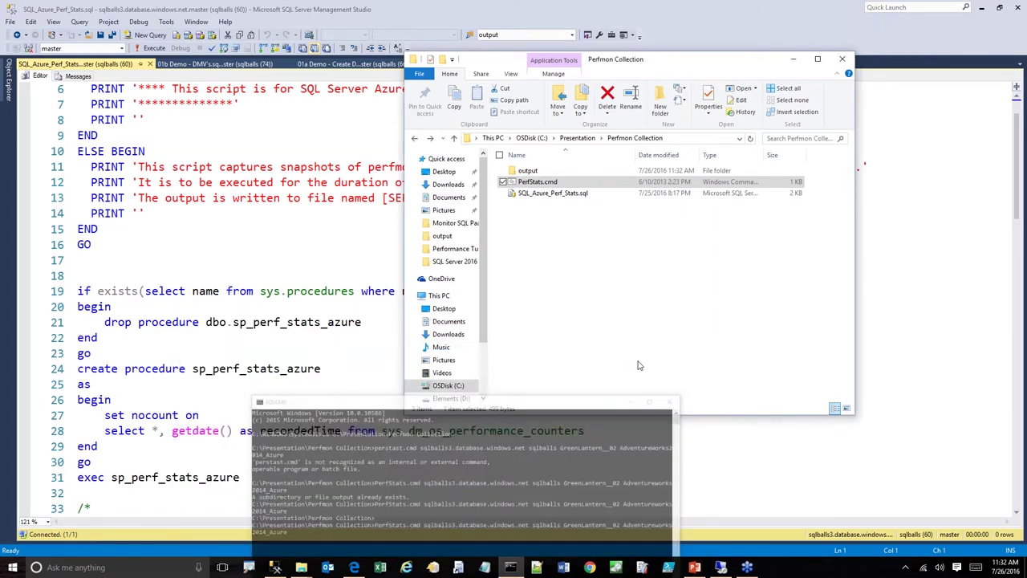
- Open the SQL_Azure_Perf_Stats.out file from the new output folder and maximize its Notepad window
double_click(528, 172)
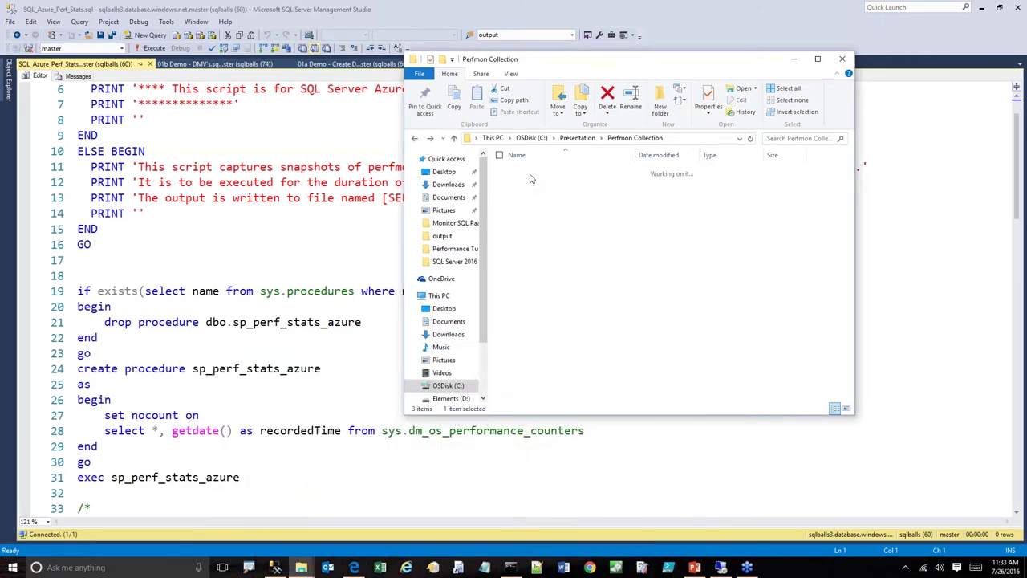
click(414, 138)
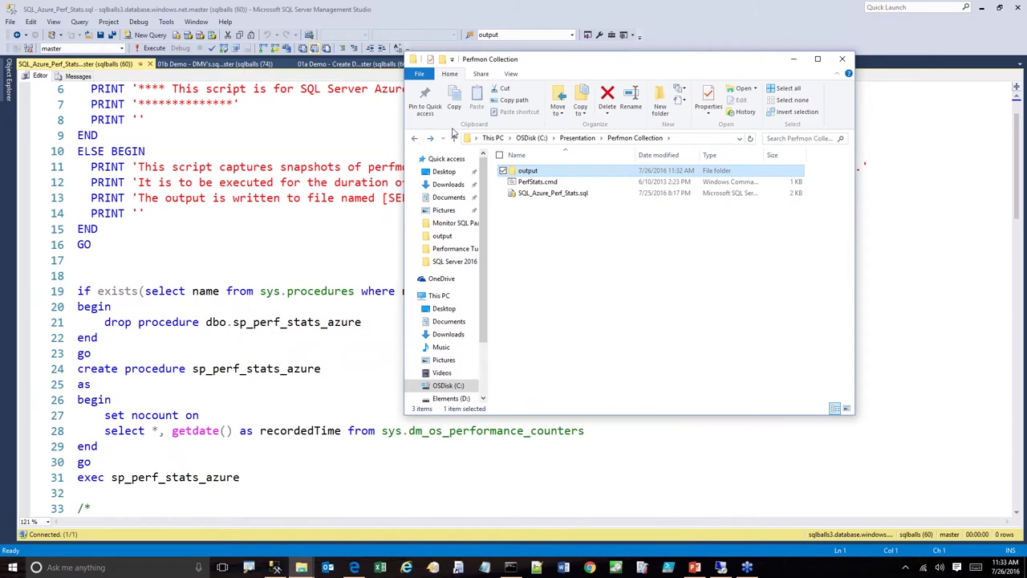
double_click(543, 173)
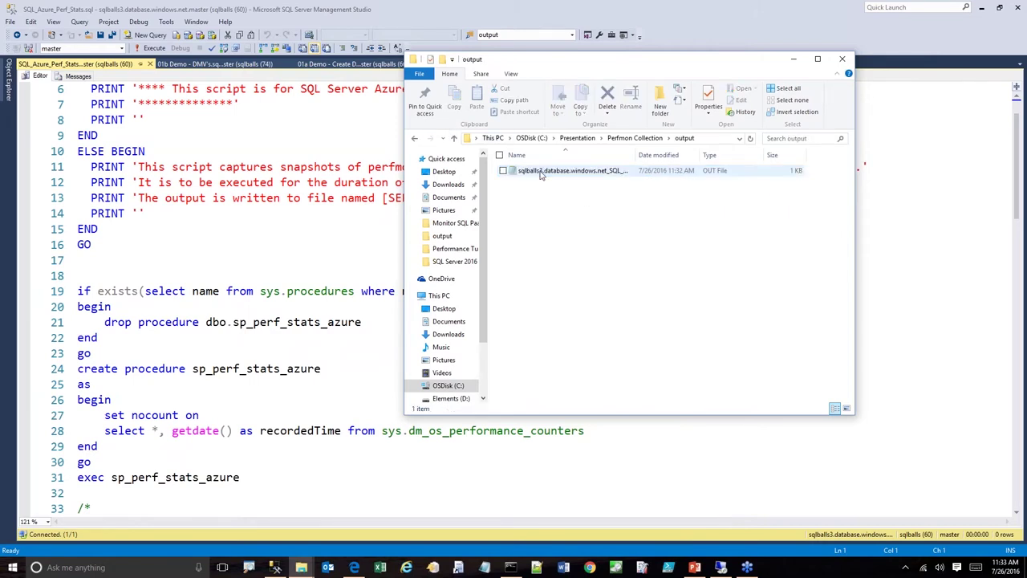
click(545, 174)
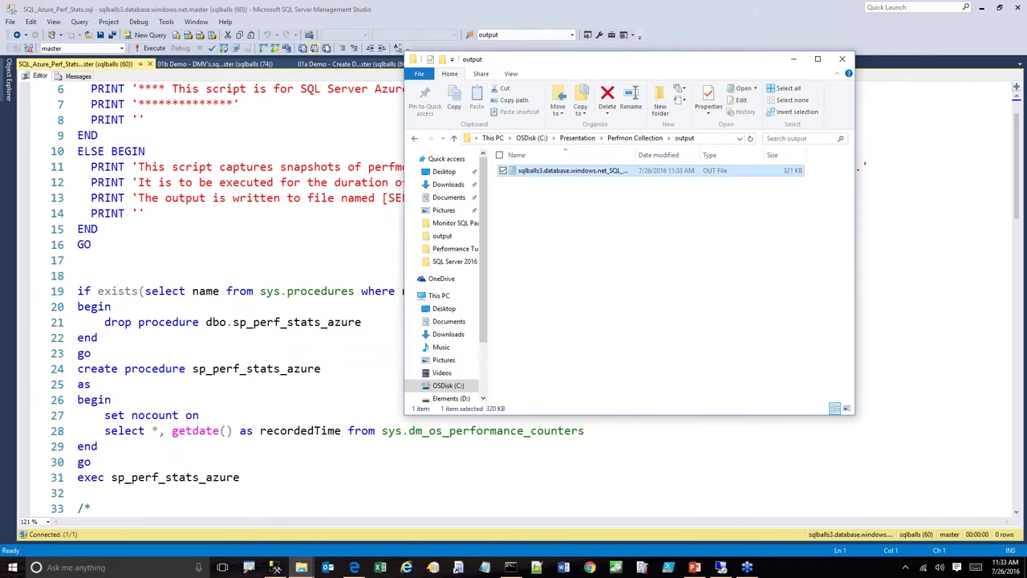
key(Return)
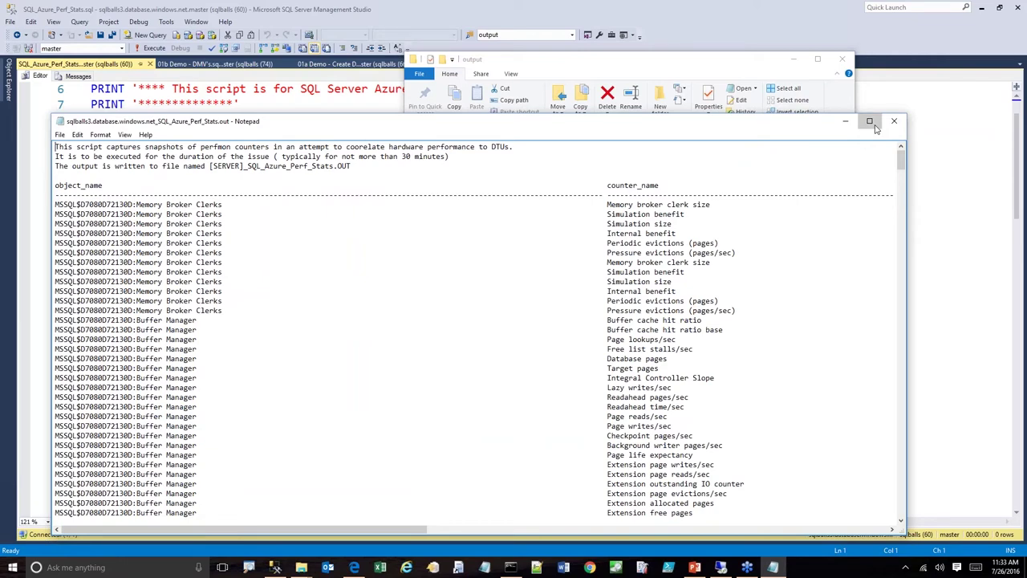
click(869, 121)
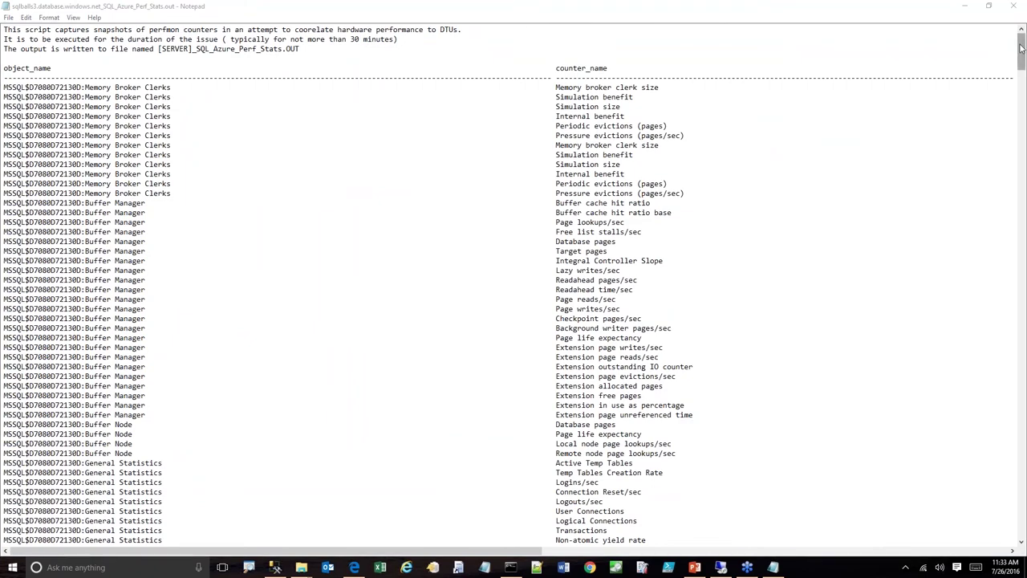
- Examine the captured counter names, values and recorded times, close the file, and minimize the Perfmon Collection folder
drag(1021, 48, 1021, 56)
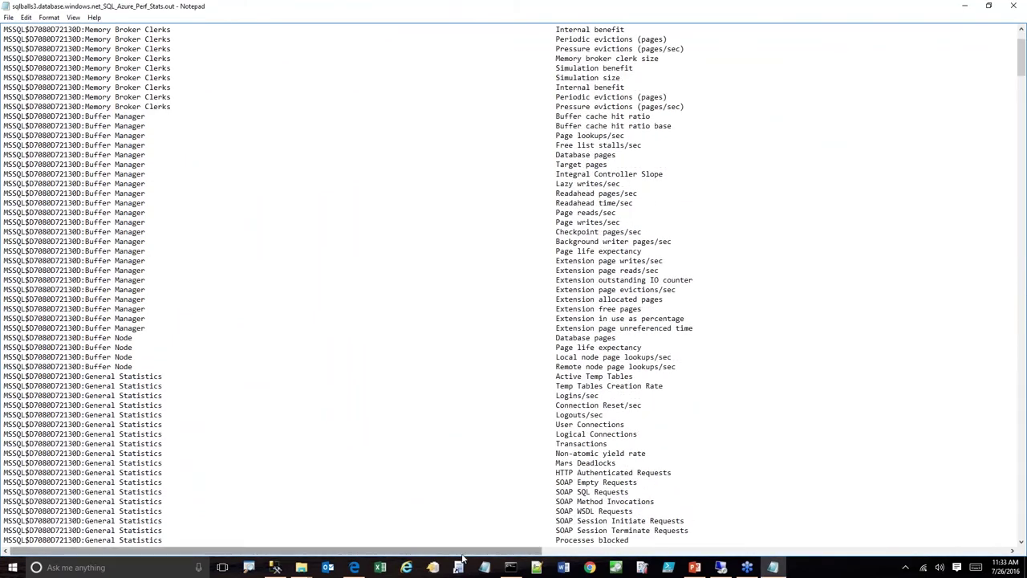
drag(463, 557, 947, 518)
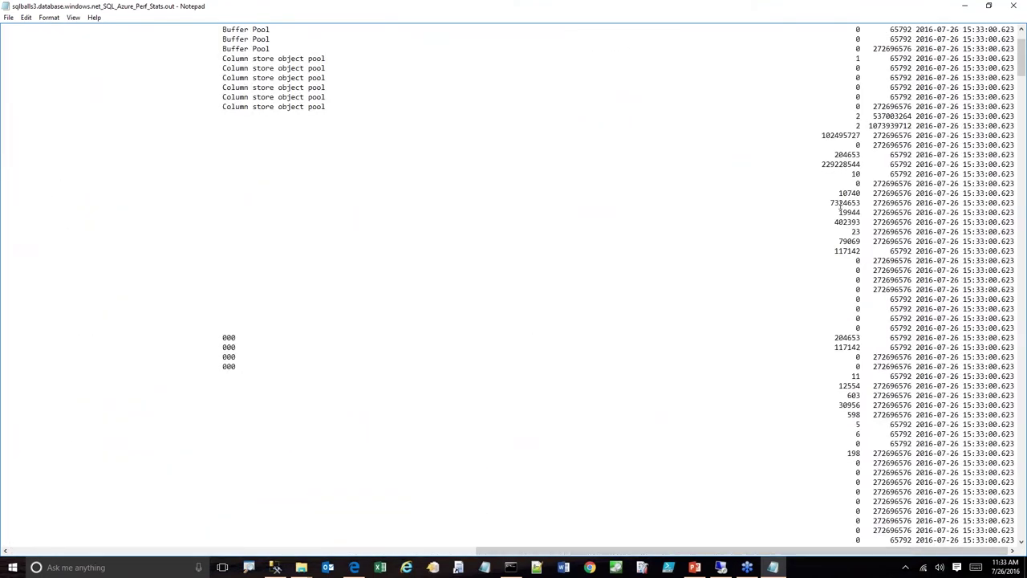
mouse_move(1022, 50)
mouse_down()
mouse_move(1018, 363)
mouse_move(1020, 40)
mouse_up()
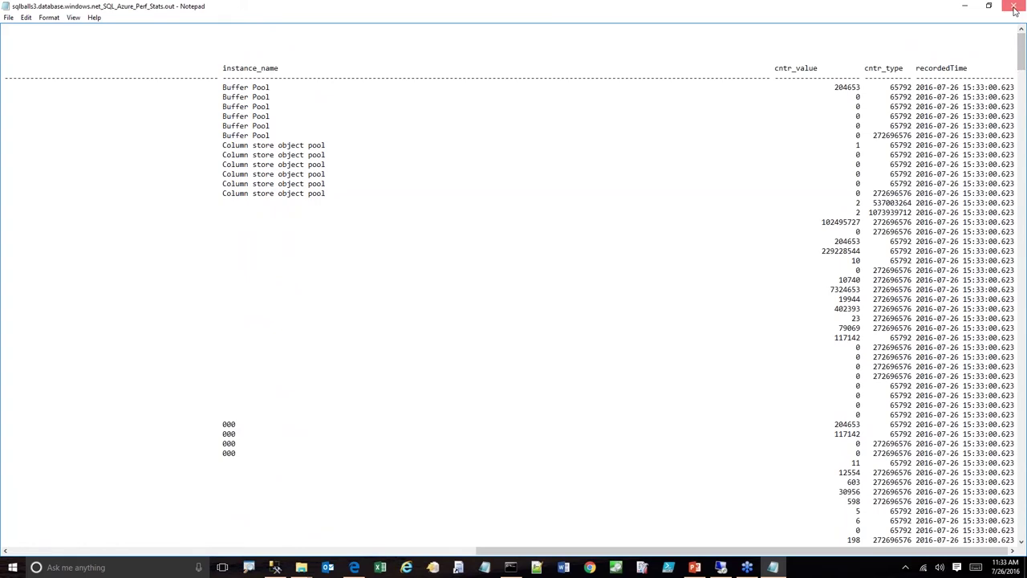
click(1014, 10)
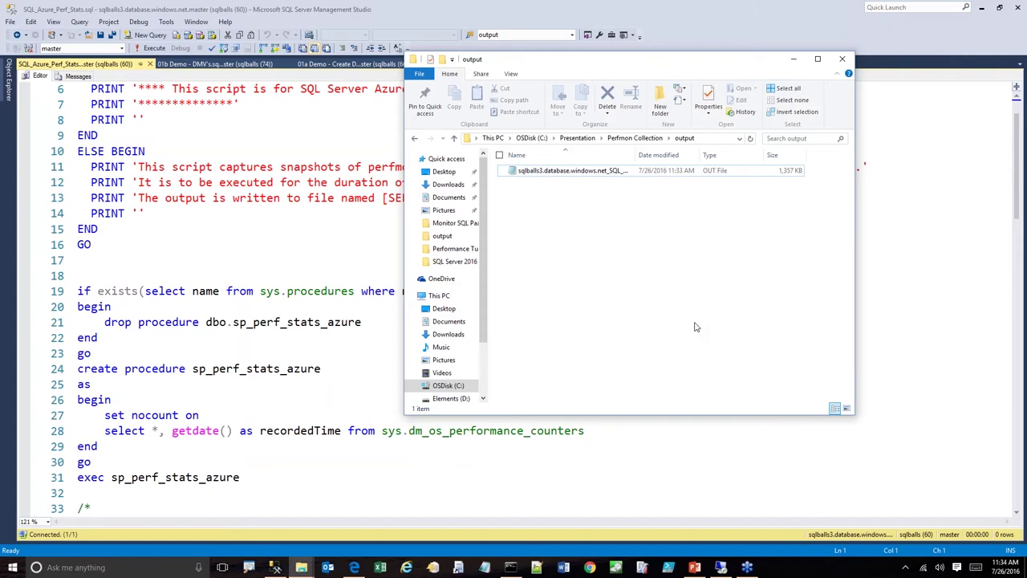
click(640, 140)
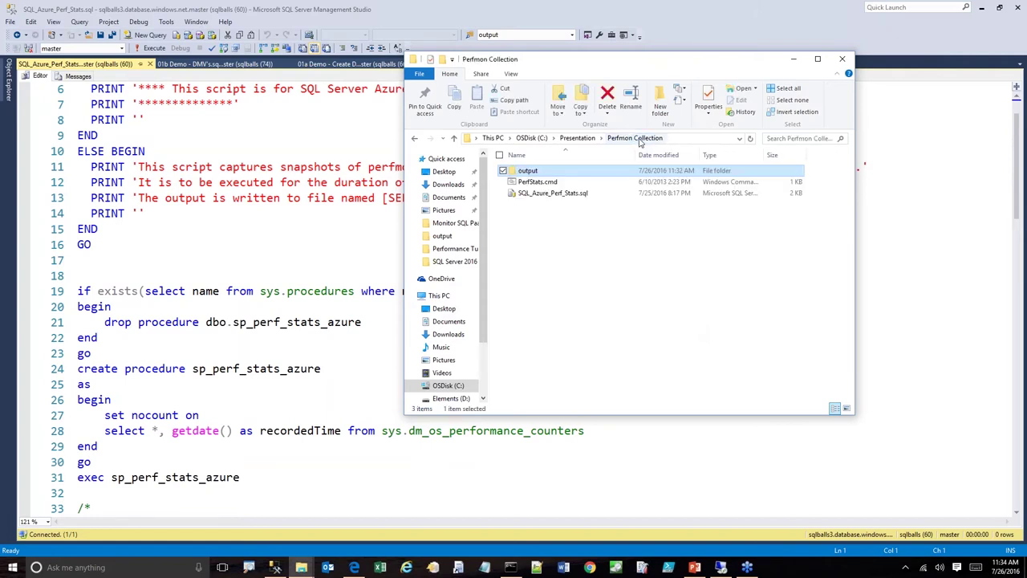
click(794, 60)
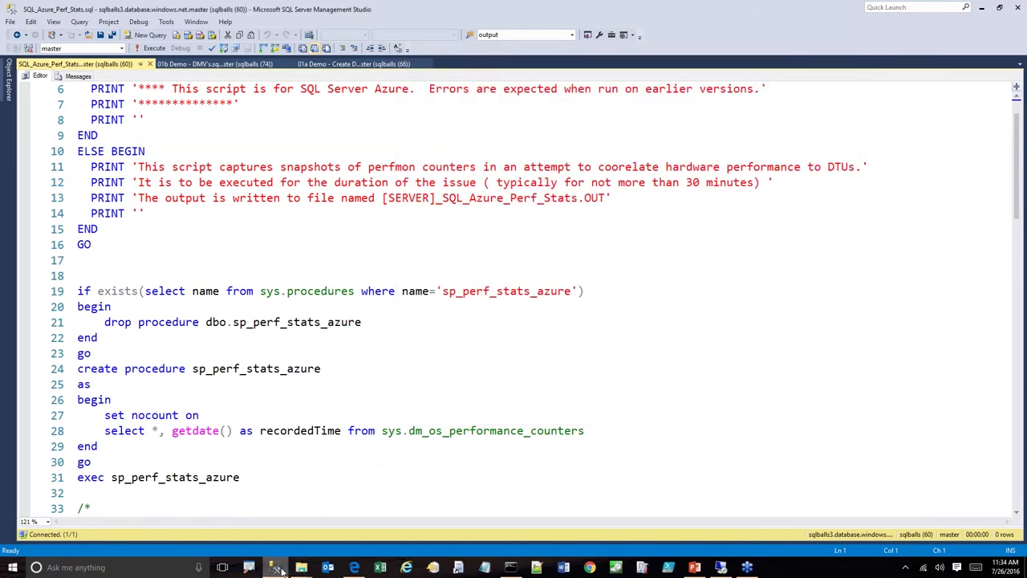
- Open the 03 Demo - Collect Wait Stats script from the Performance Tuning and Troubleshooting Azure SQL Database folder in Management Studio
mouse_move(301, 567)
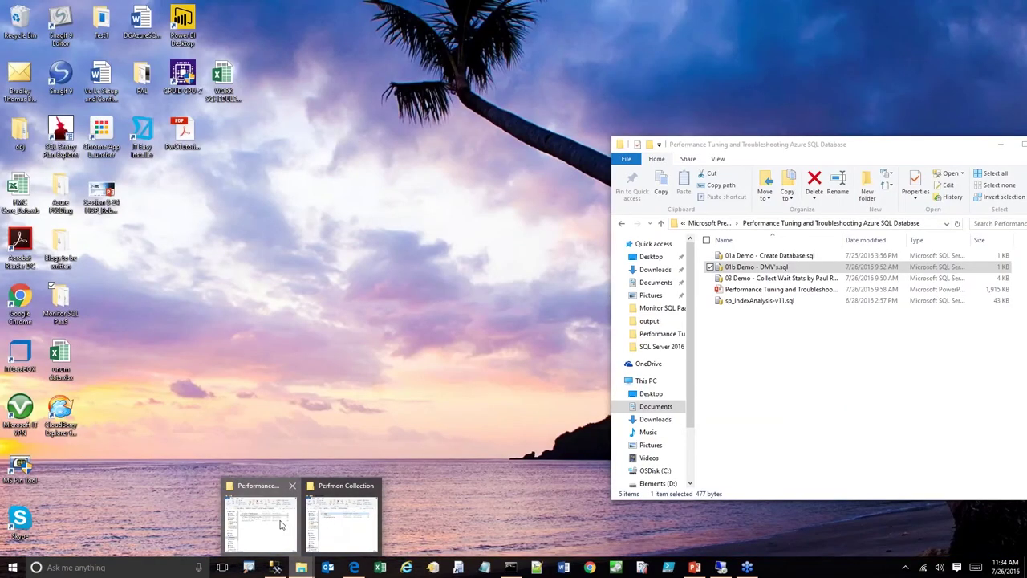
click(256, 521)
drag(356, 288, 357, 289)
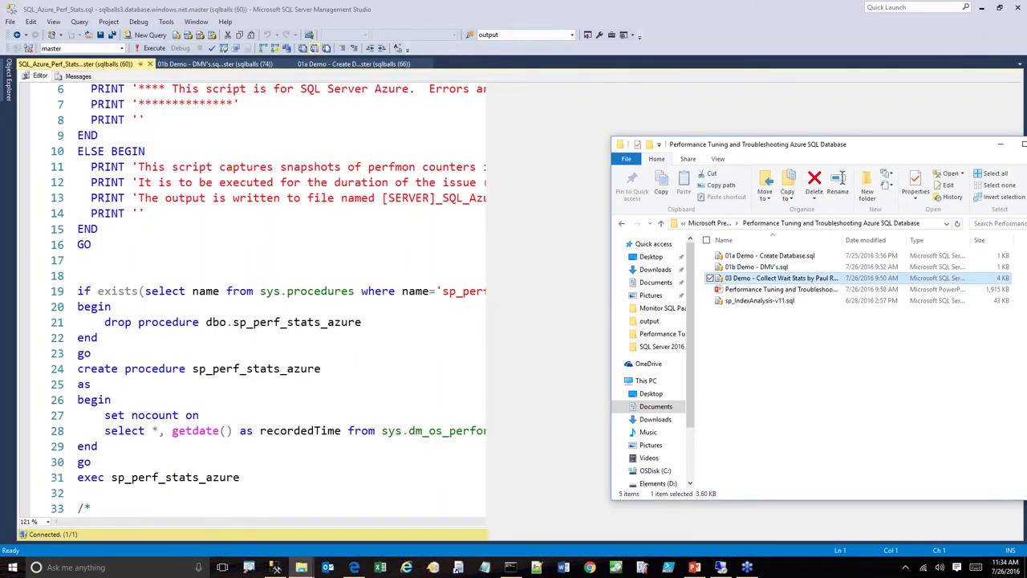
click(407, 153)
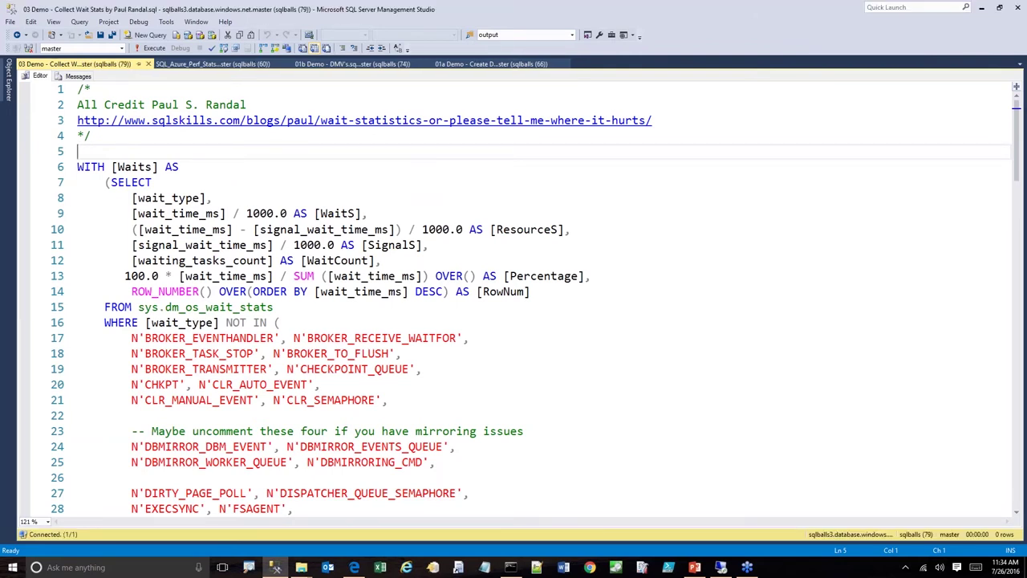
- Review the wait stats script from start to end and execute all of it
click(1018, 313)
click(1017, 313)
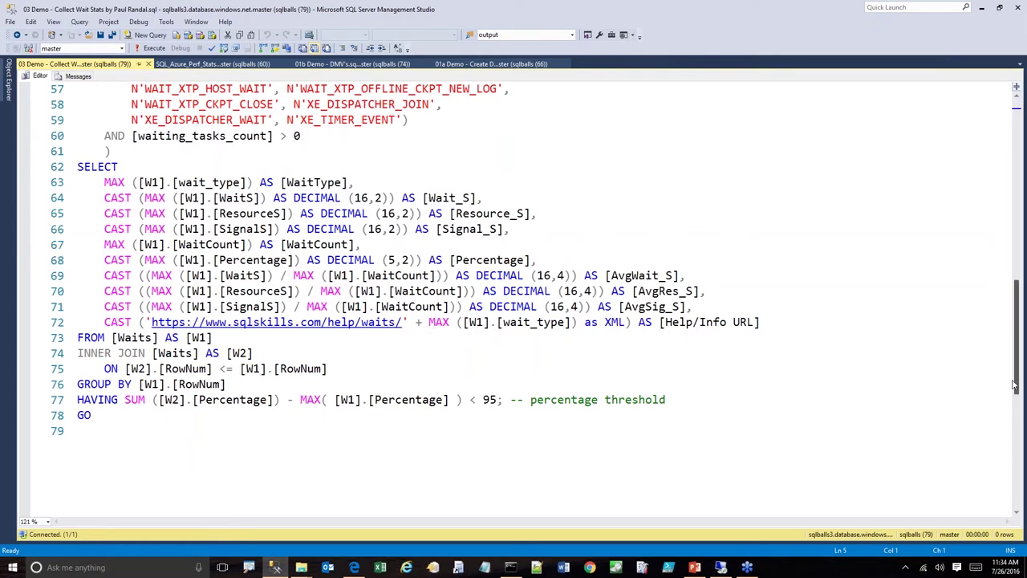
drag(1016, 383, 1015, 88)
click(901, 103)
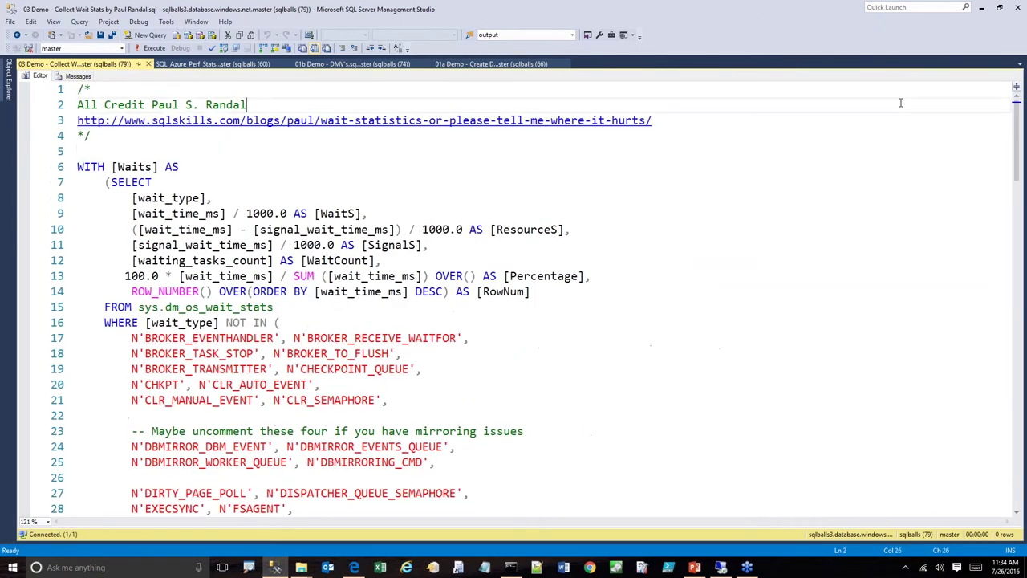
key(F5)
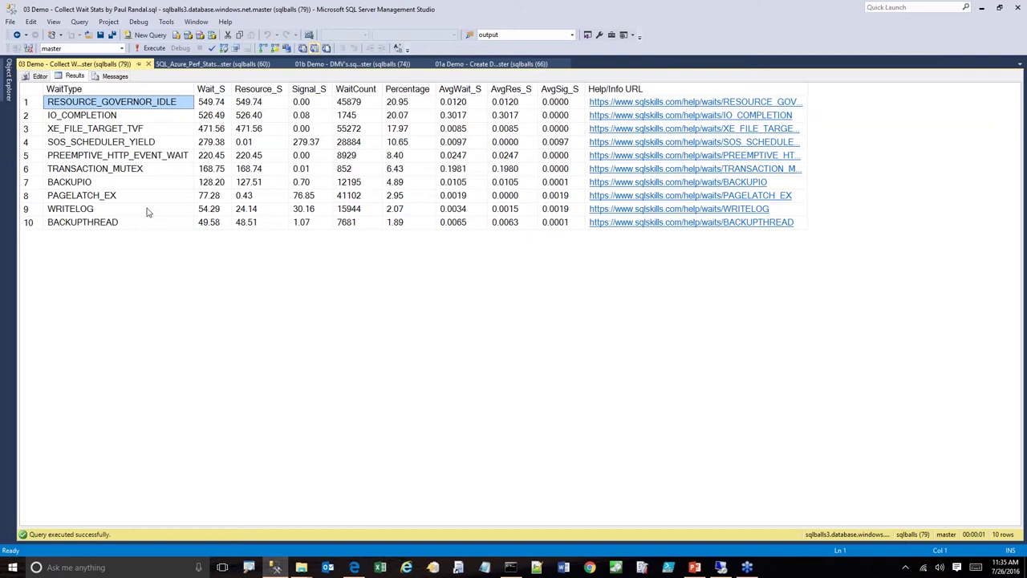
click(608, 120)
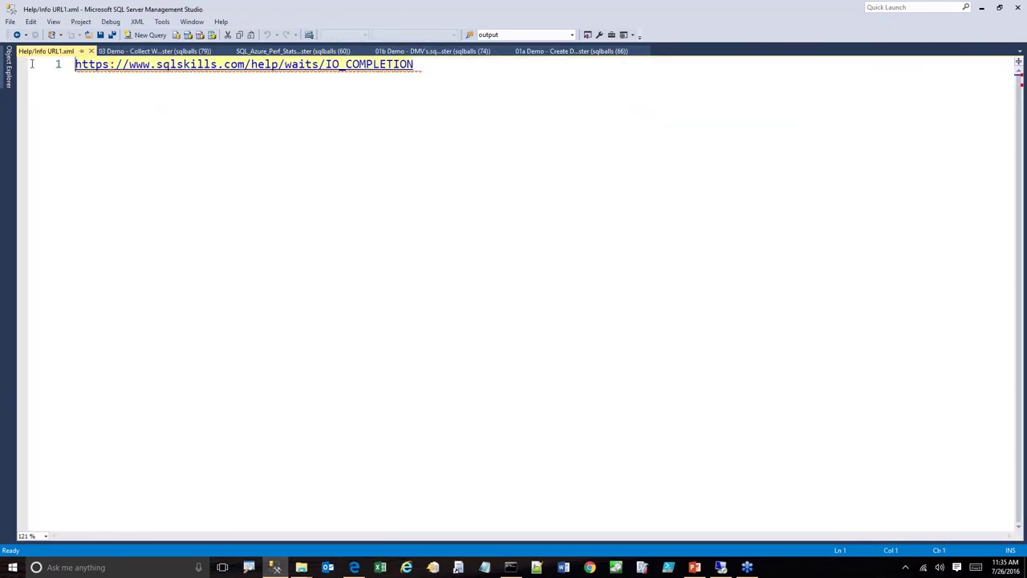
click(353, 568)
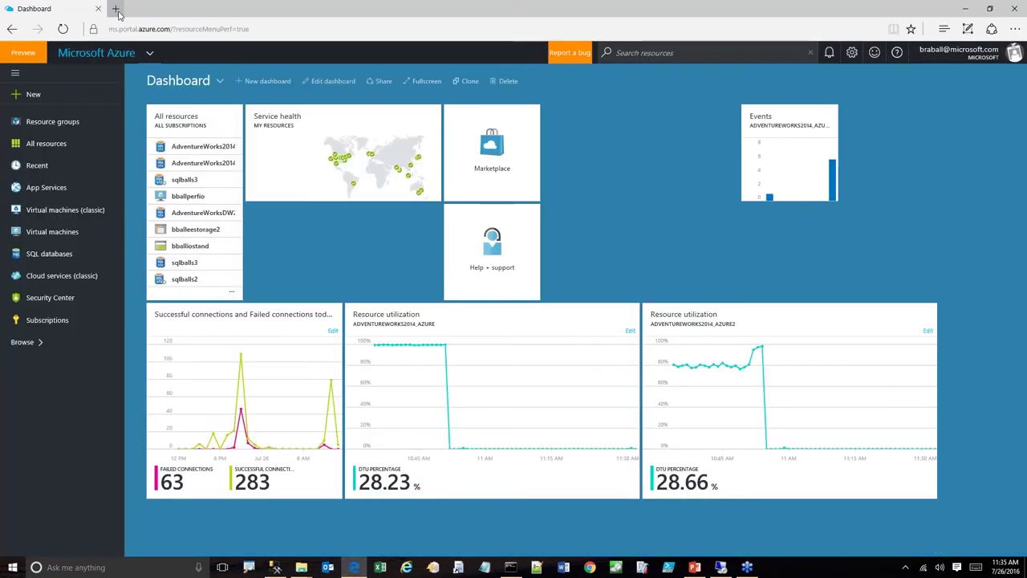
click(116, 8)
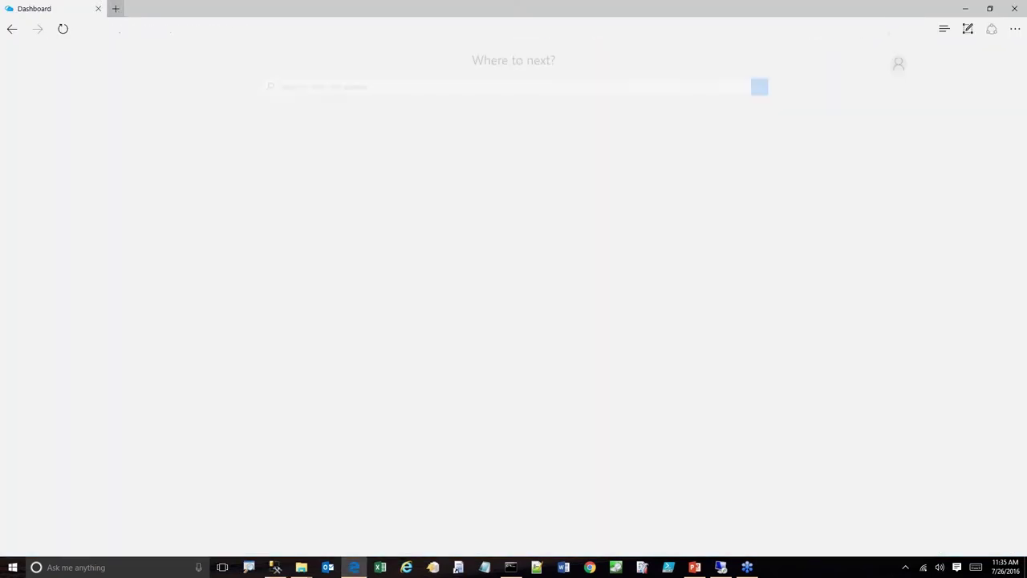
text(https://www.sqlskills.com/help/waits/IO_COMPLETION)
key(Return)
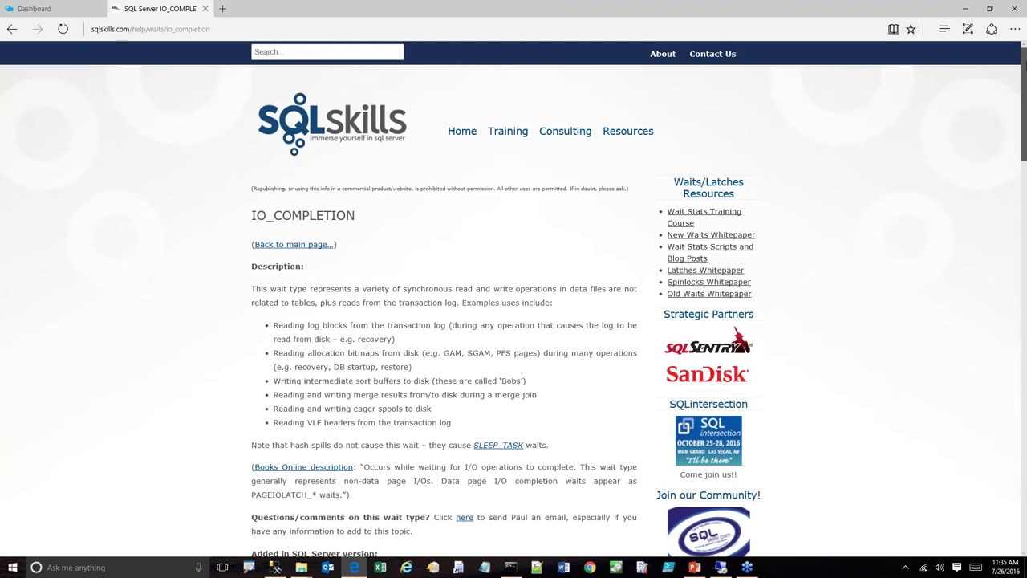
- Read the IO_COMPLETION wait type page on sqlskills.com from its description through to the end
scroll(1024, 68, down, 1)
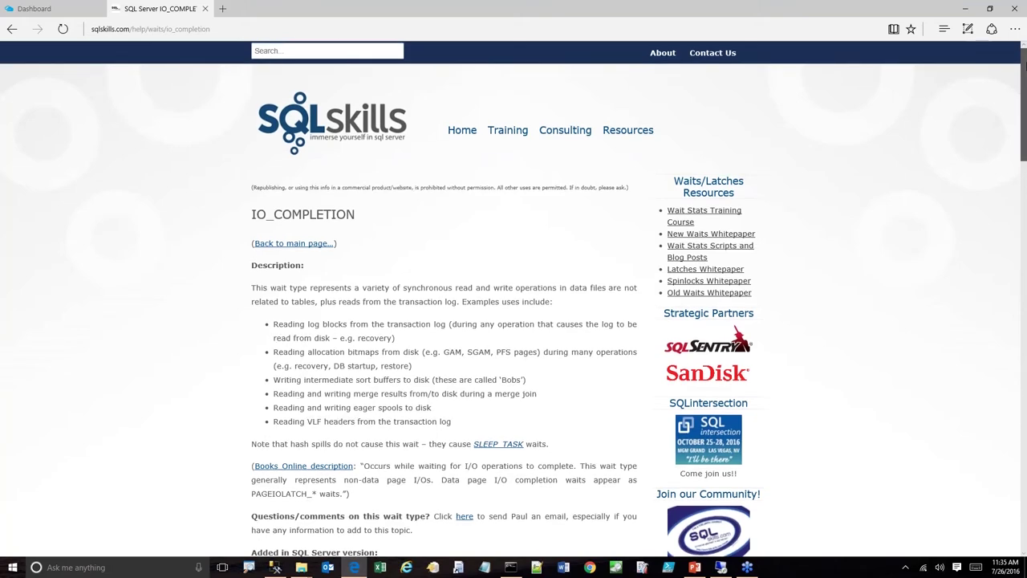
drag(1025, 67, 1025, 423)
scroll(1013, 384, down, 3)
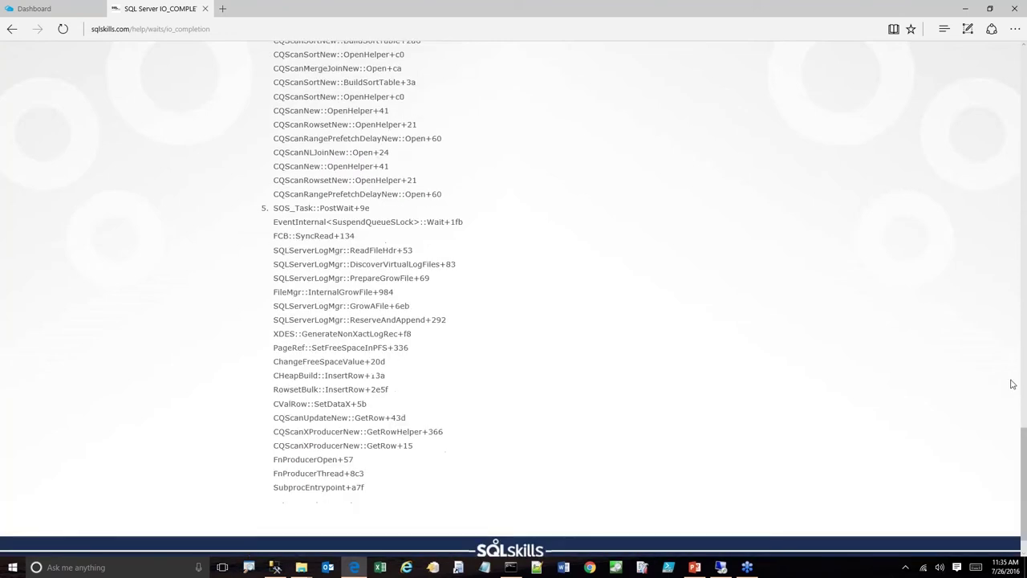
- Close the IO_COMPLETION web page, minimize the browser, and close the Help/Info URL document in Management Studio
click(205, 11)
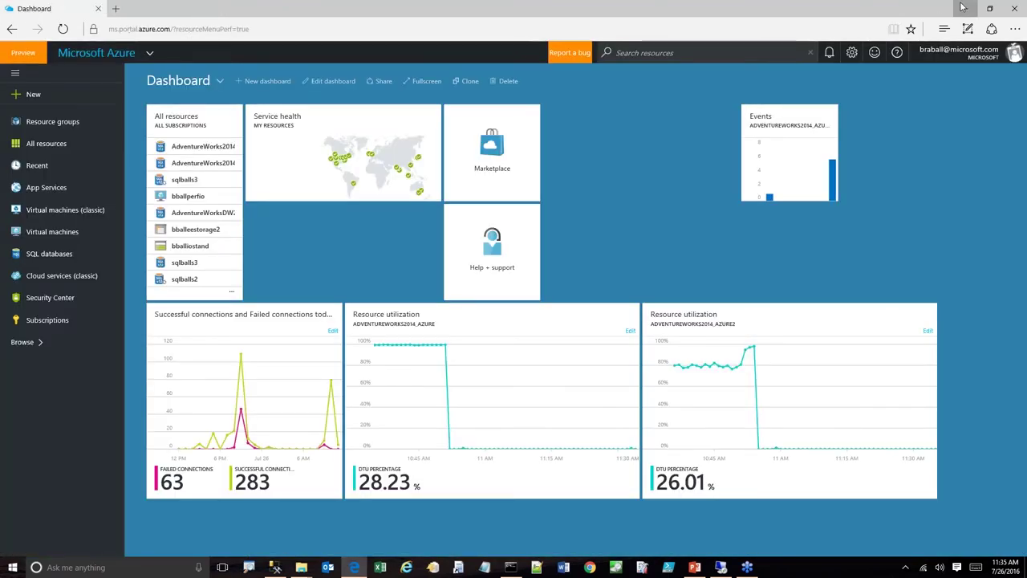
click(966, 8)
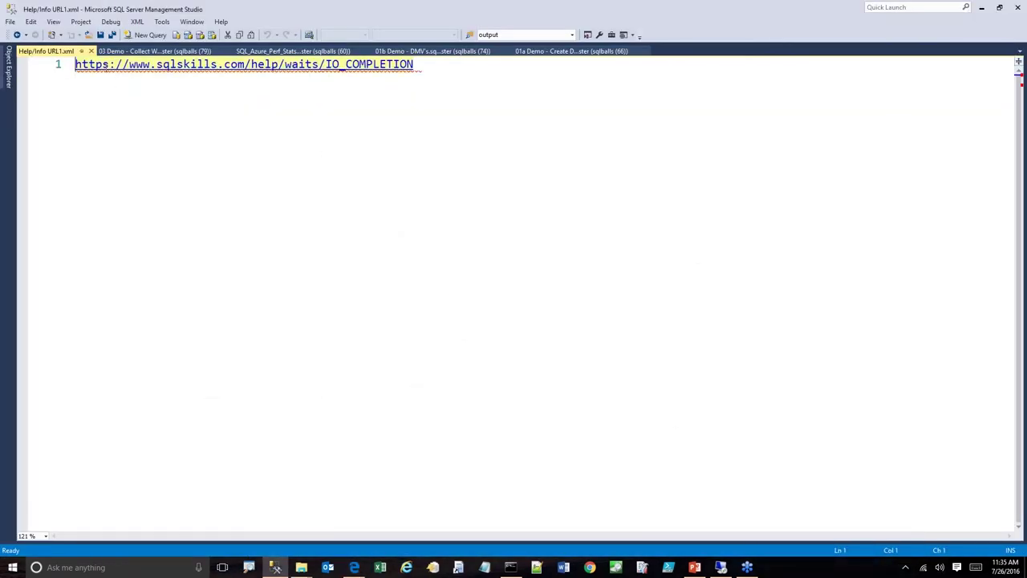
click(91, 51)
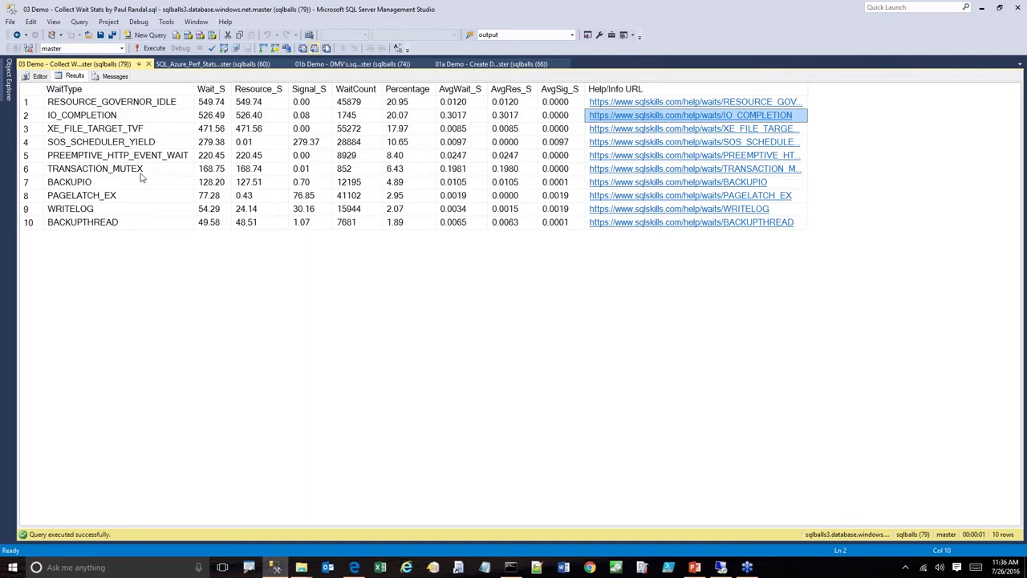
- Compare the average wait times of SOS_SCHEDULER_YIELD and IO_COMPLETION in the results and return to the wait stats script
click(157, 148)
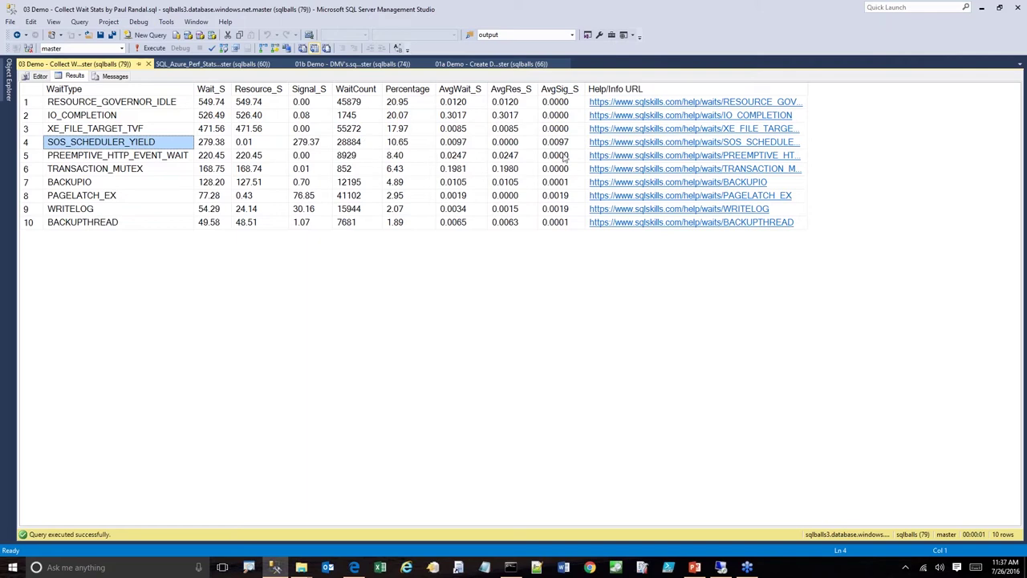
click(466, 147)
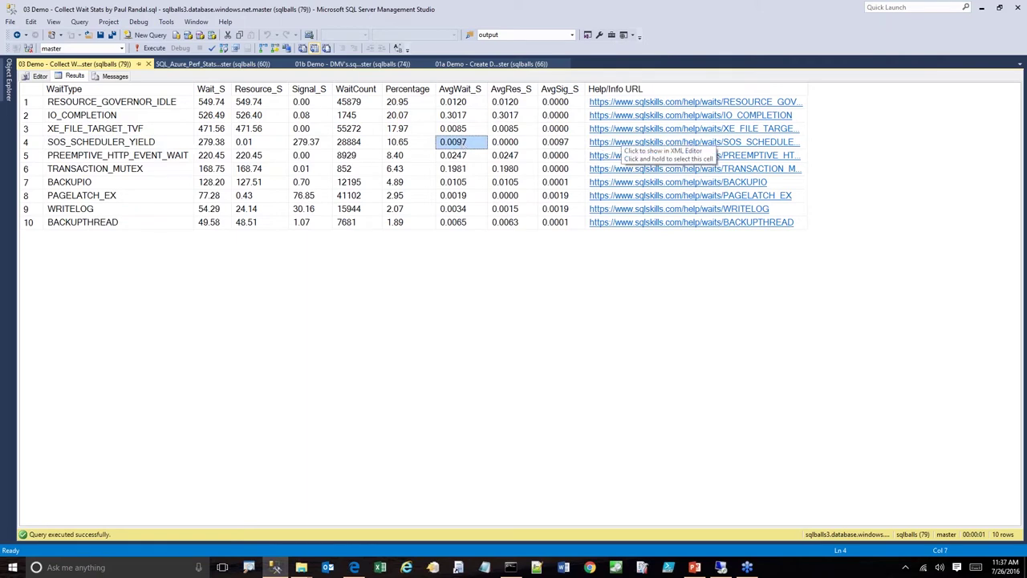
click(113, 117)
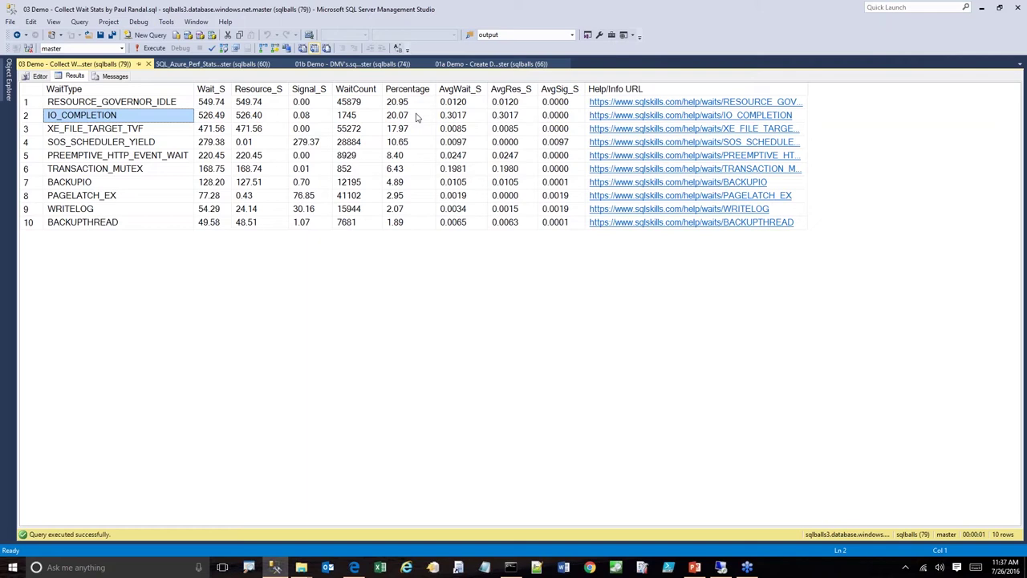
click(451, 117)
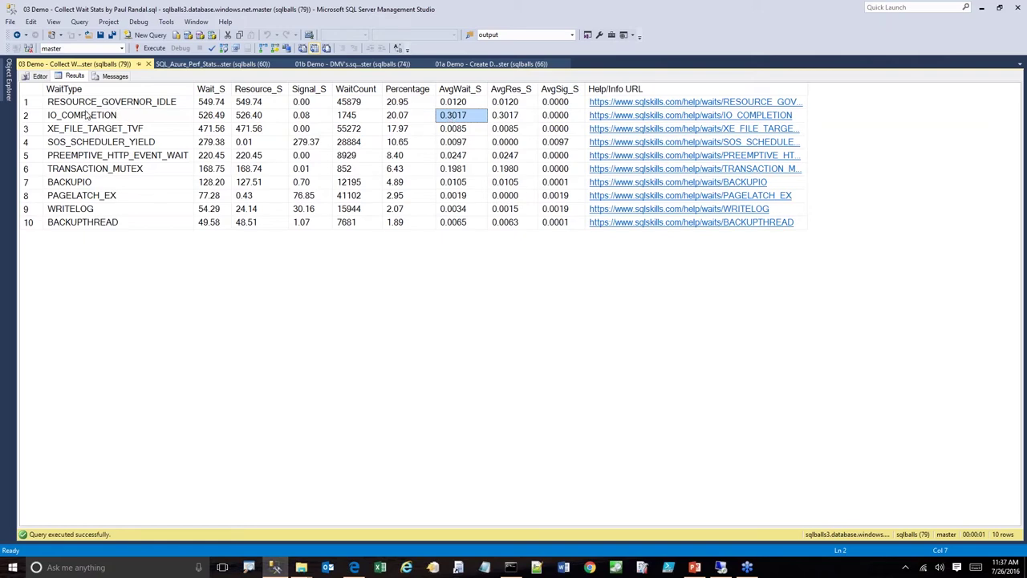
click(38, 76)
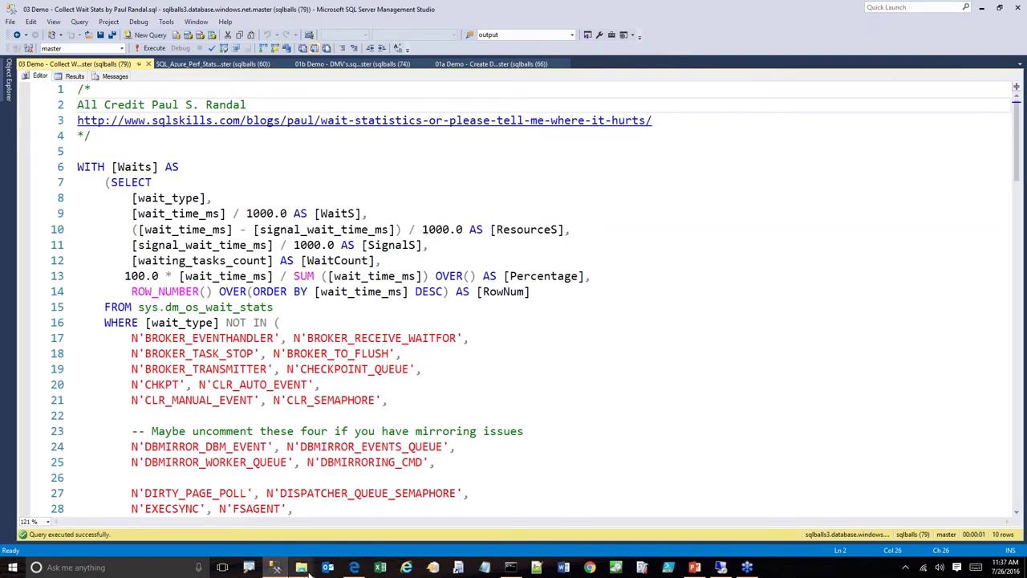
- Open sp_IndexAnalysis-v11.sql from the Performance Tuning and Troubleshooting Azure SQL Database folder in Management Studio
mouse_move(304, 570)
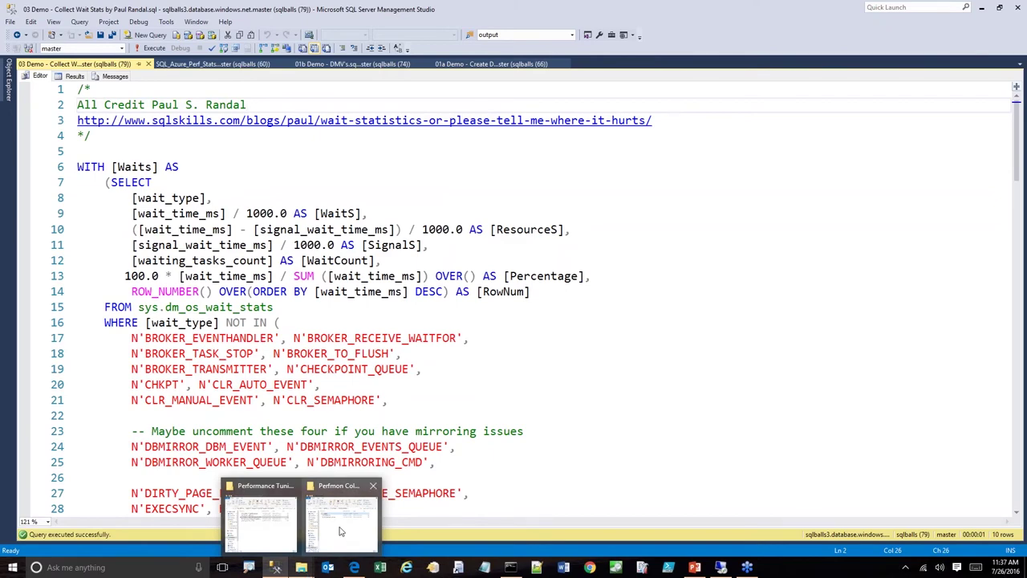
mouse_move(340, 530)
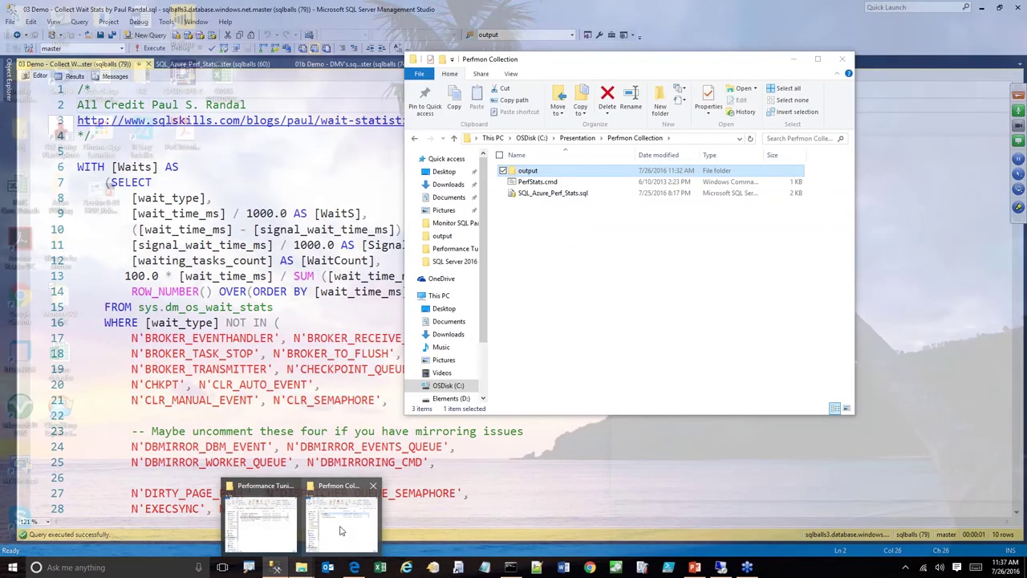
click(261, 522)
drag(261, 313, 262, 273)
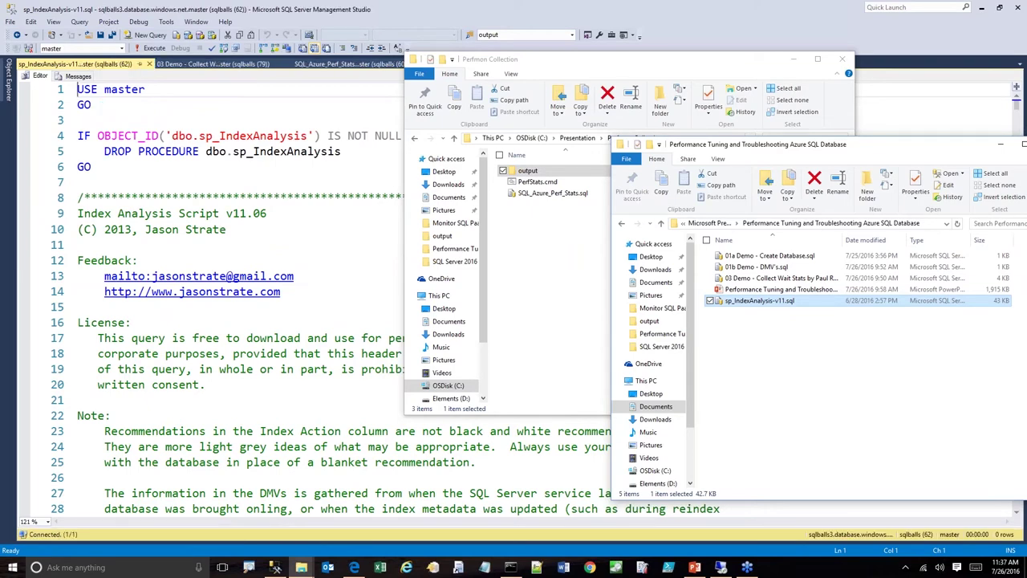
- Remove the USE master and GO lines from the index analysis script and set its database to AdventureWorks2014_Azure
key(Delete)
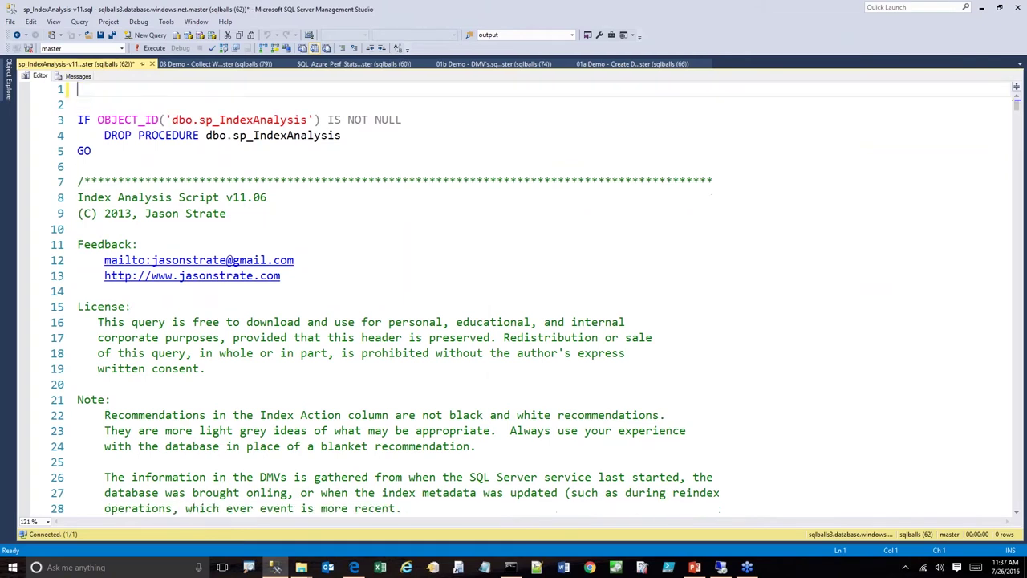
click(123, 48)
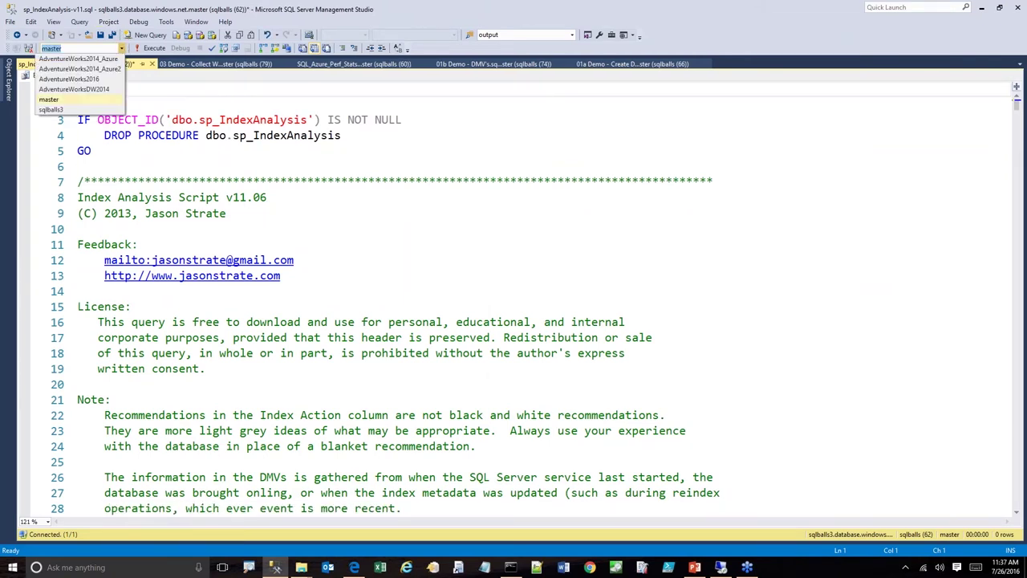
click(121, 68)
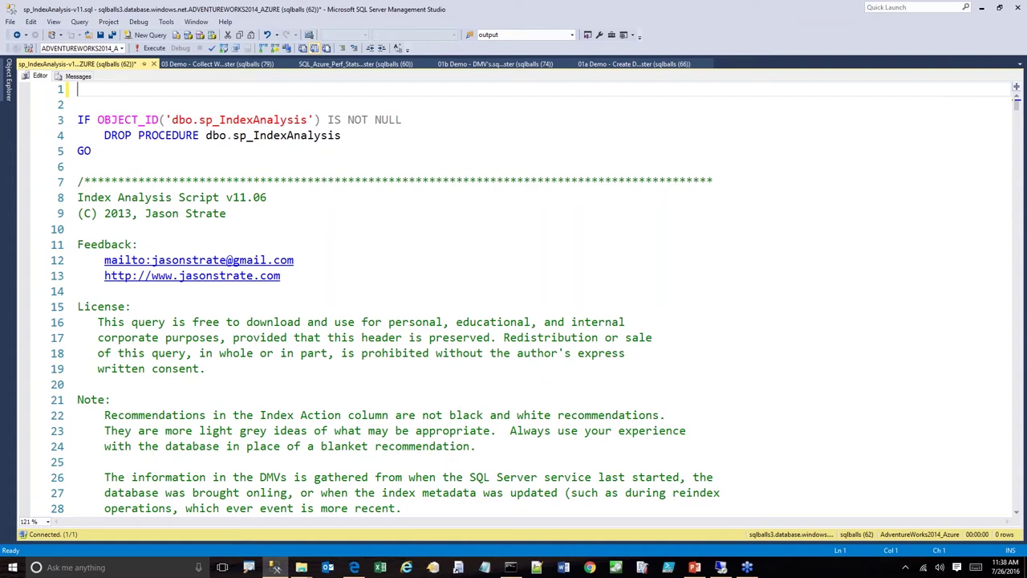
- Review the index analysis script from its header comments to the end and execute all of it
click(1017, 405)
click(1017, 405)
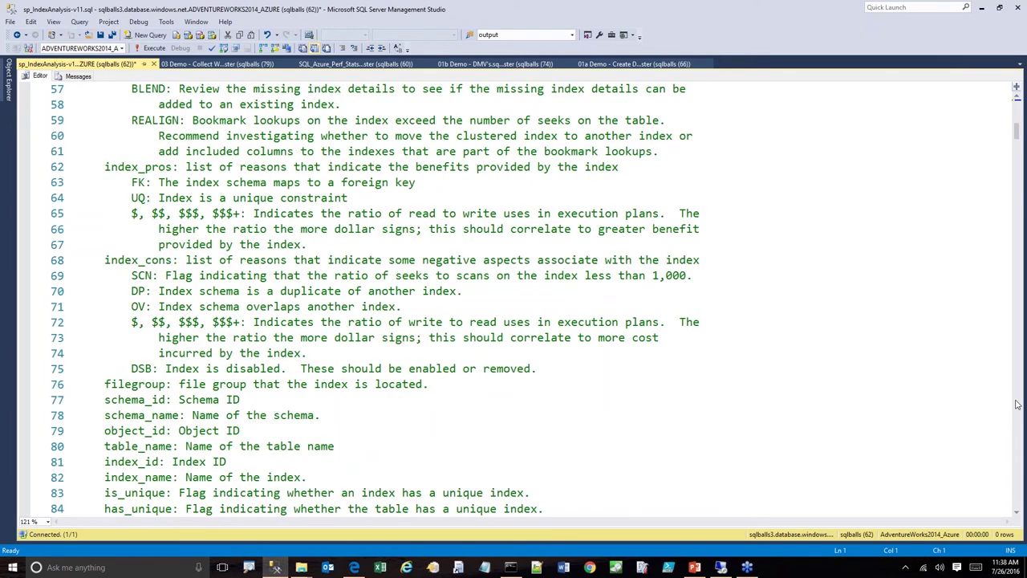
click(1017, 404)
drag(1017, 404, 1024, 496)
key(ctrl+Home)
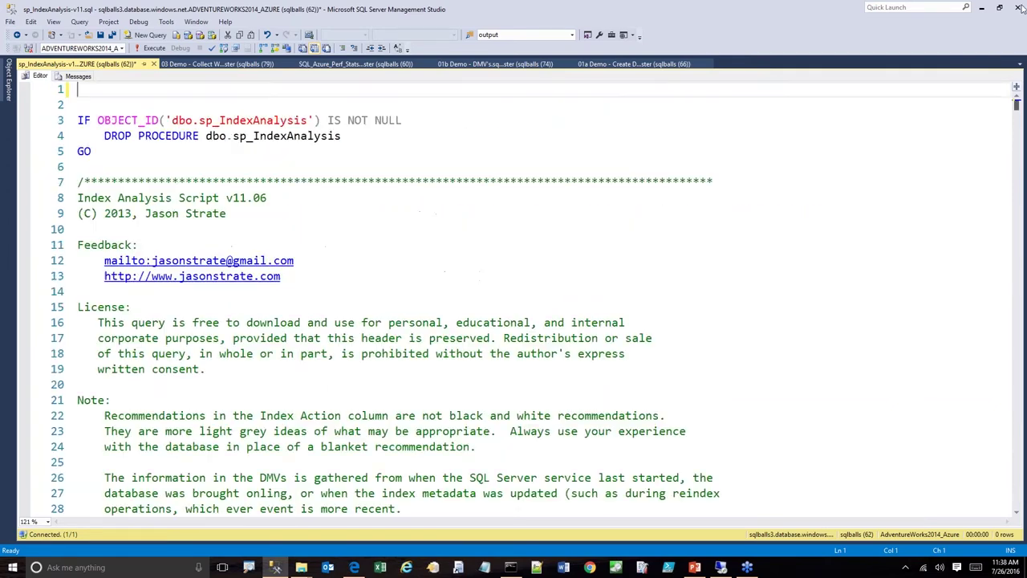
key(F5)
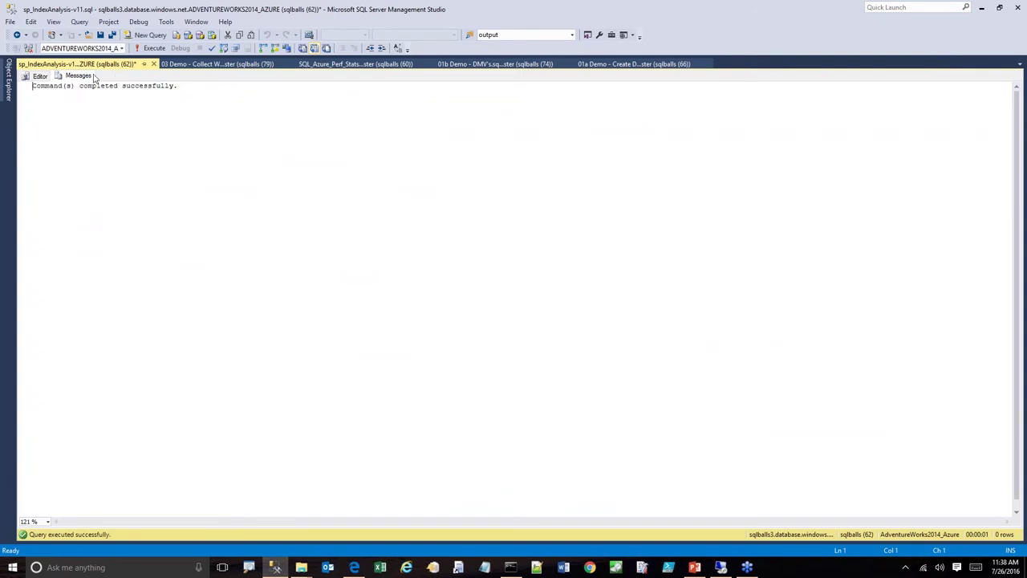
- Create a new query containing sp_indexanalysis and execute it against AdventureWorks2014_Azure
click(157, 38)
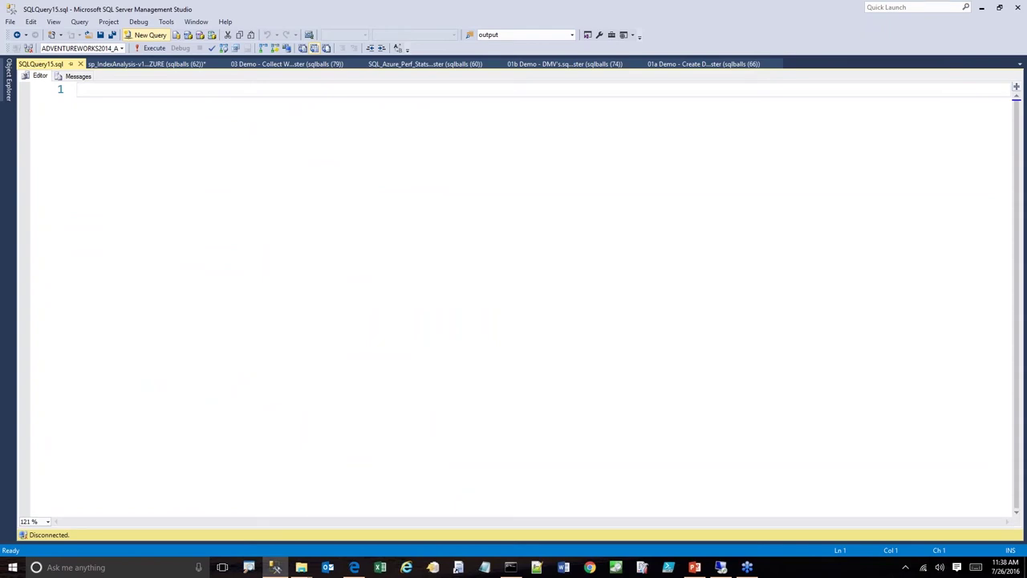
text(sp_)
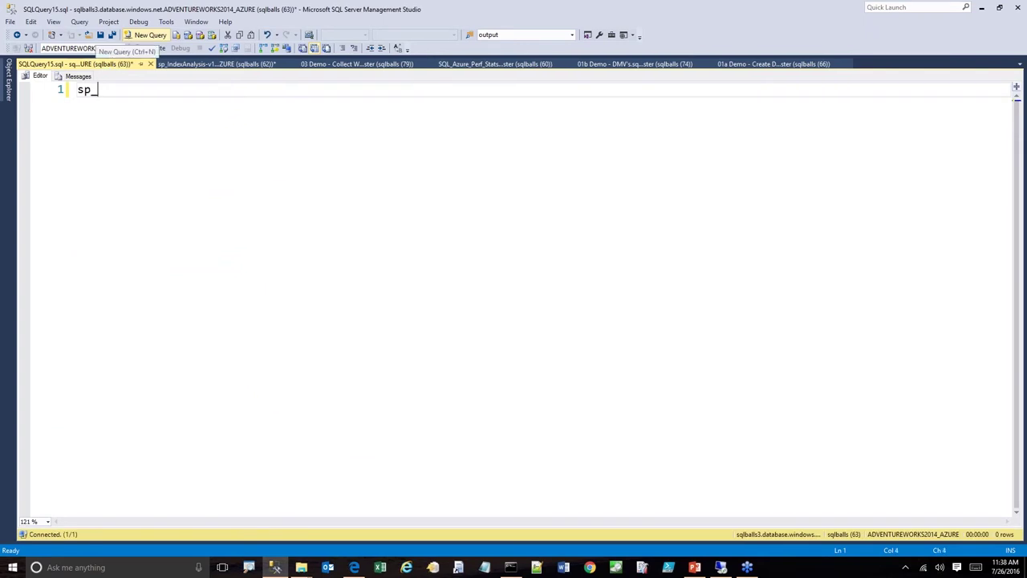
text(indexanalysis)
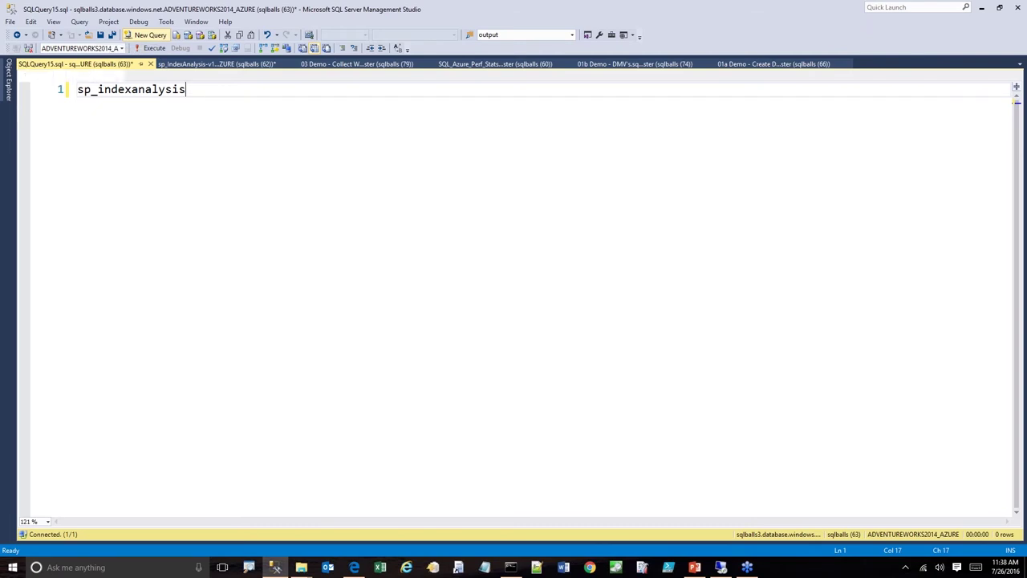
key(F5)
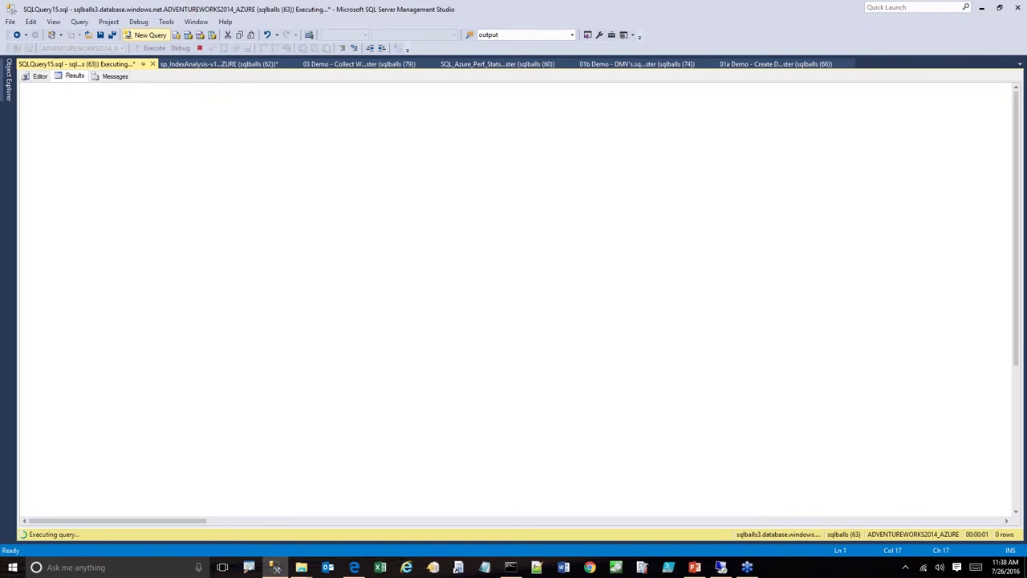
- Examine the missing index rows and the index pros and cons for SalesOrderDetail, and page down through the other indexes
drag(389, 129, 398, 168)
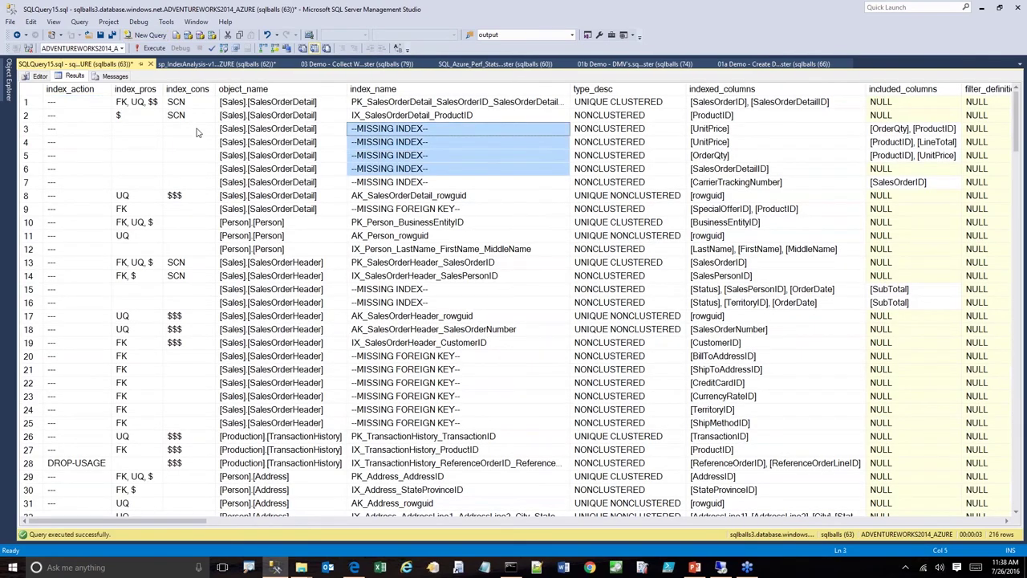
drag(126, 103, 259, 115)
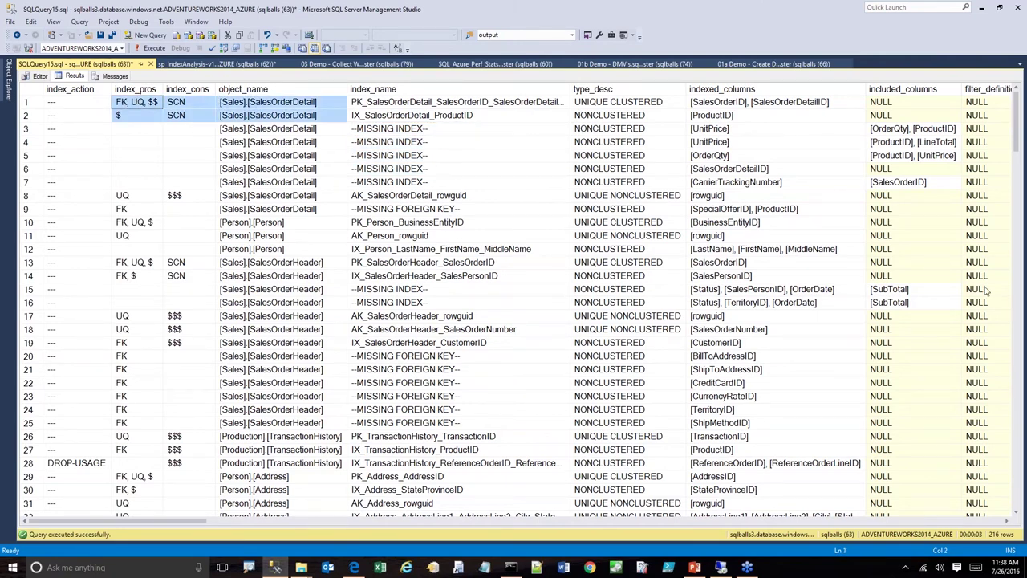
click(1016, 370)
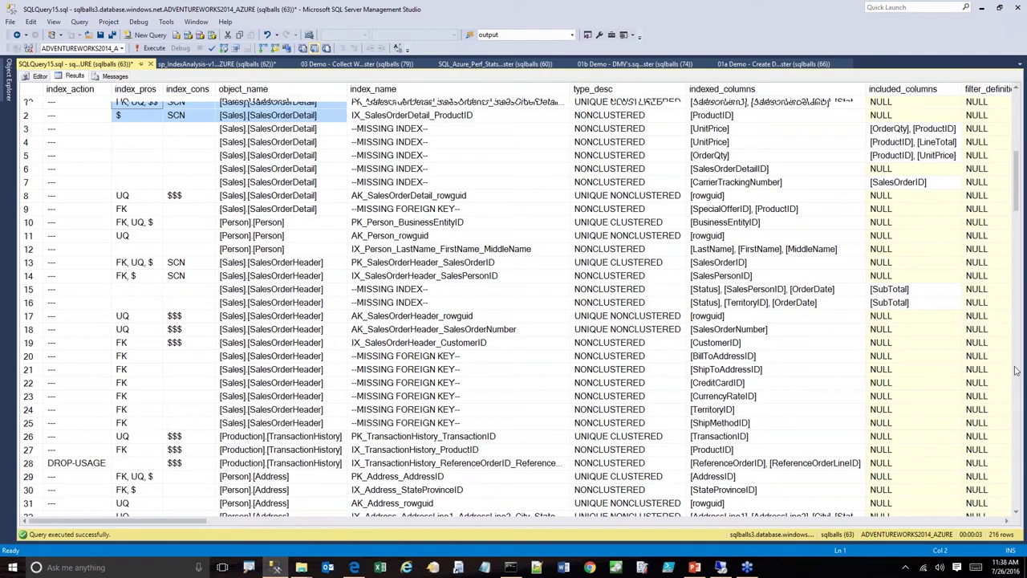
click(1015, 370)
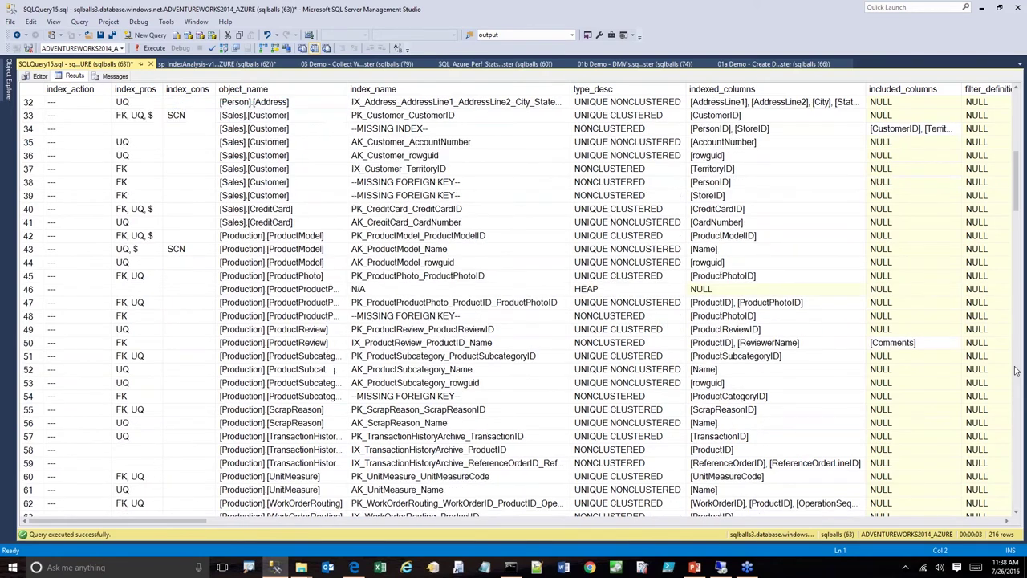
click(1015, 370)
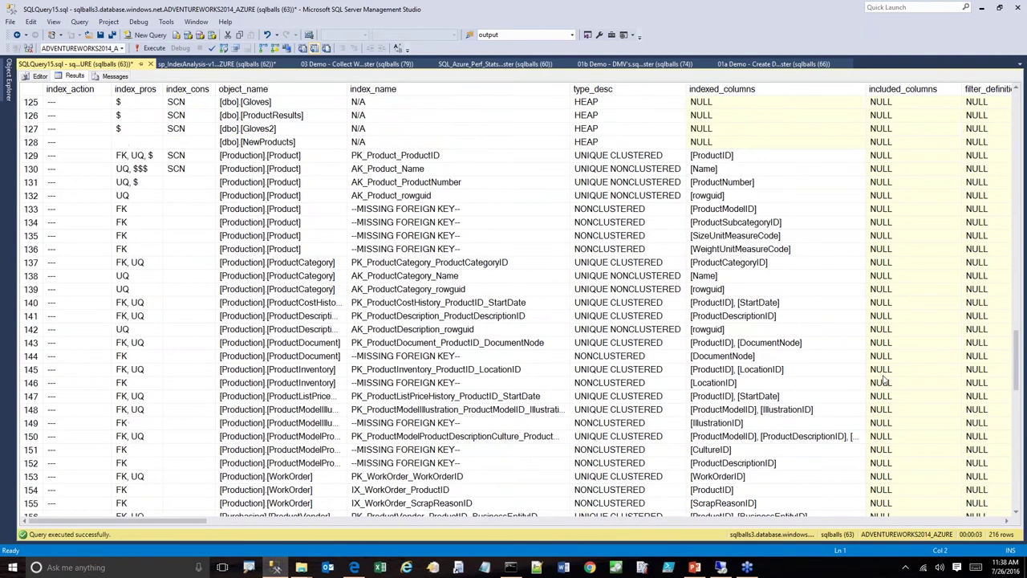
- Examine the index results' latch wait, size, buffer, user seek and scan, and row lock columns
click(794, 521)
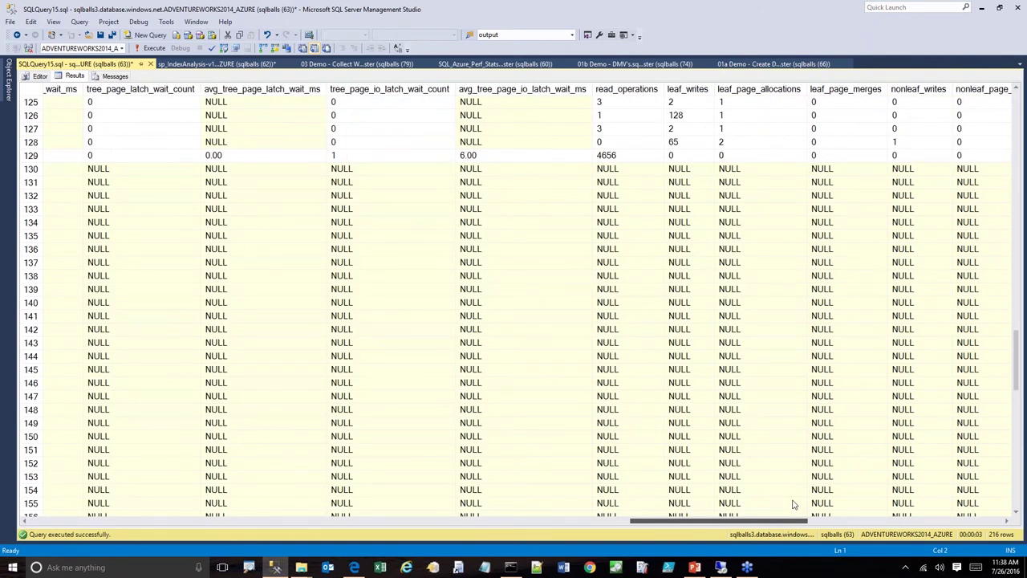
click(411, 520)
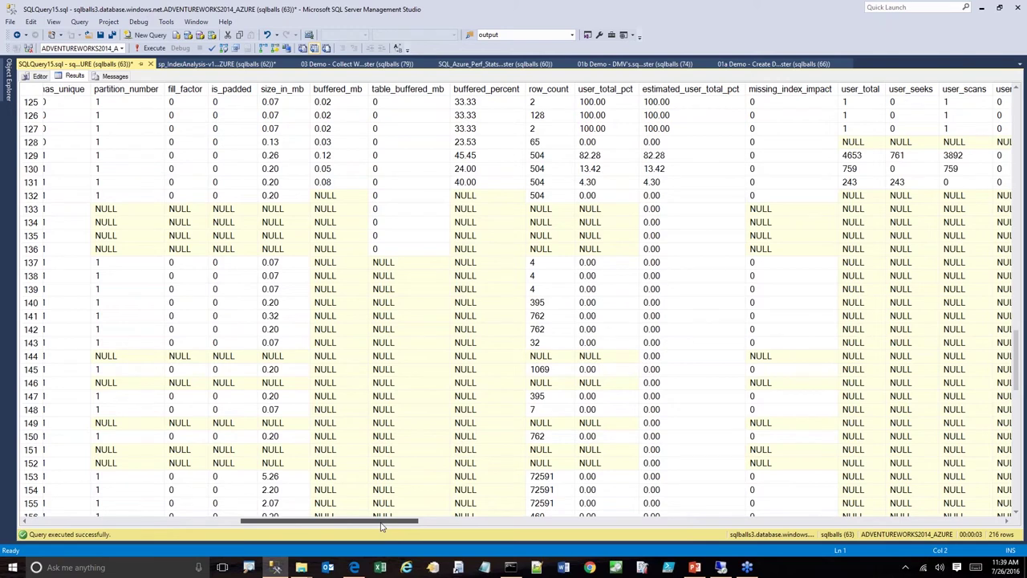
drag(381, 525, 492, 526)
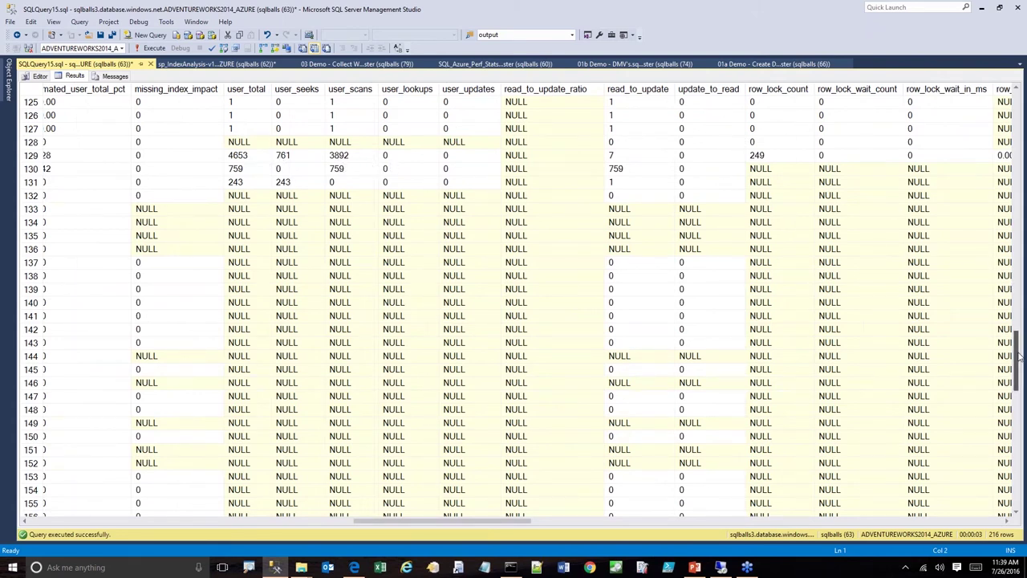
- Select result row 113, check its recommended index action, and review the remaining index actions down to the last row
drag(1018, 357, 1017, 331)
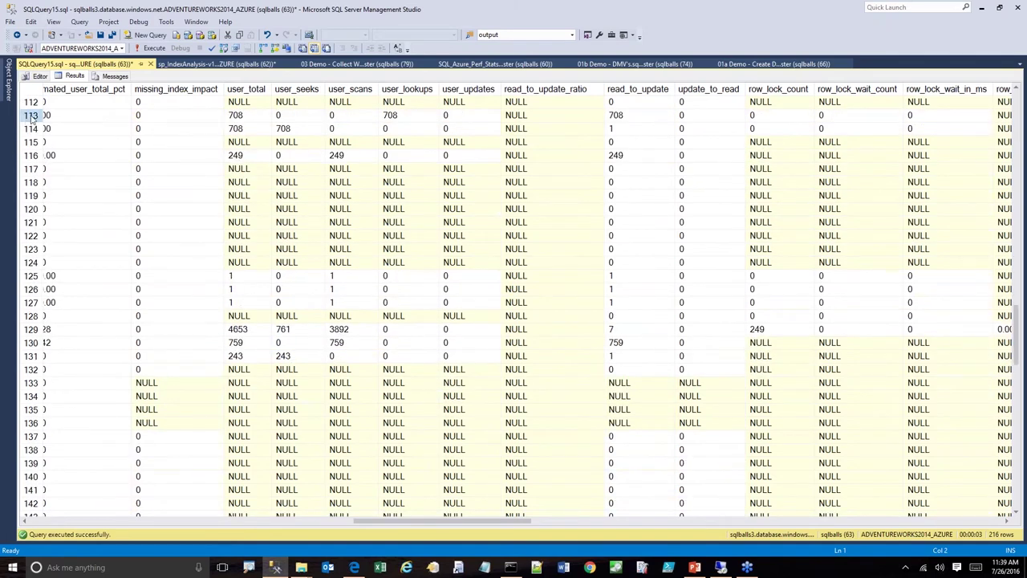
click(30, 115)
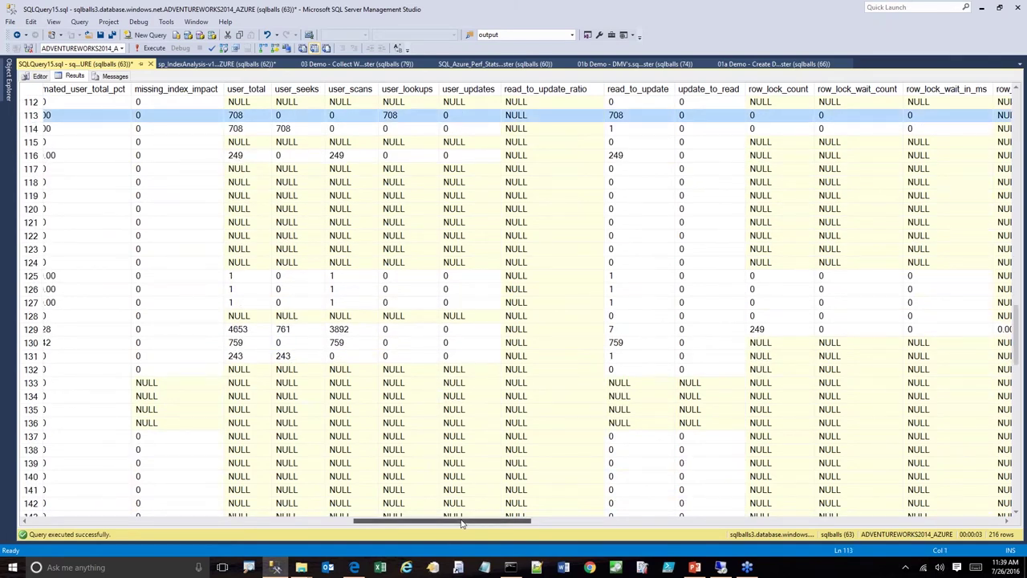
drag(461, 523, 137, 528)
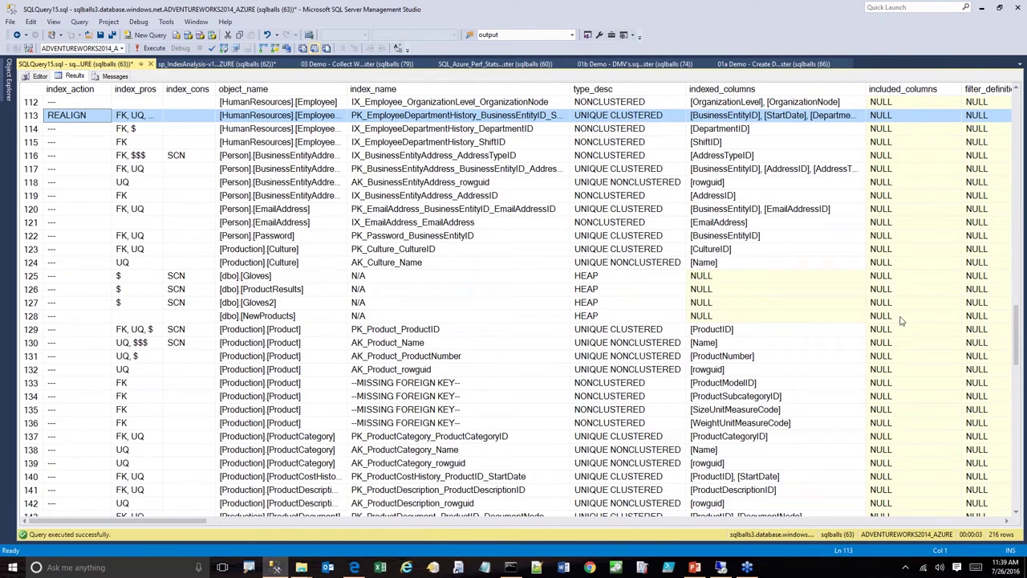
drag(1016, 359, 1005, 508)
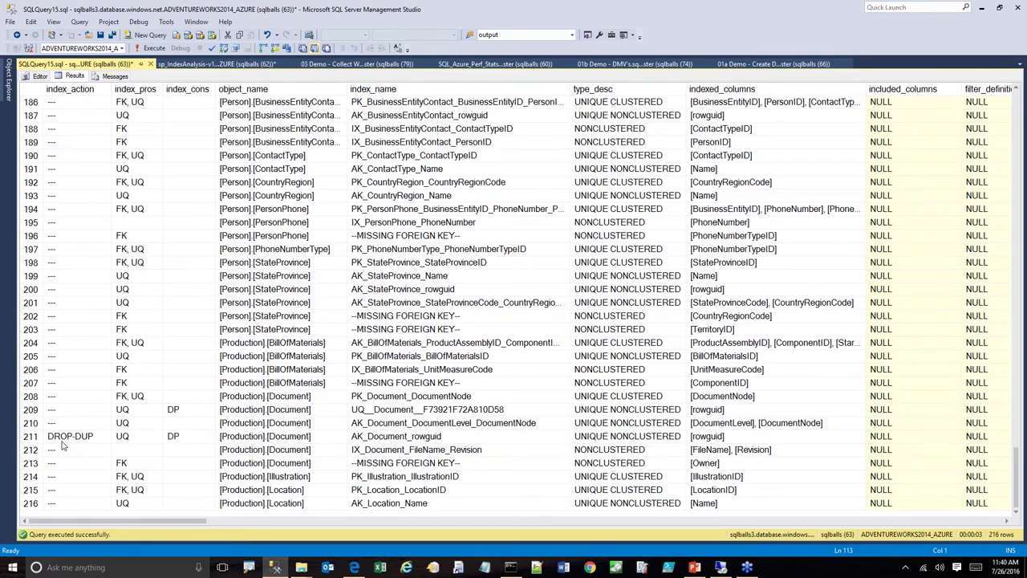
- Switch to the remote desktop server and run Create10Connections from the AzureSQLDBRandomWorkloadGenerator folder on drive C, leaving it running in the background
click(983, 9)
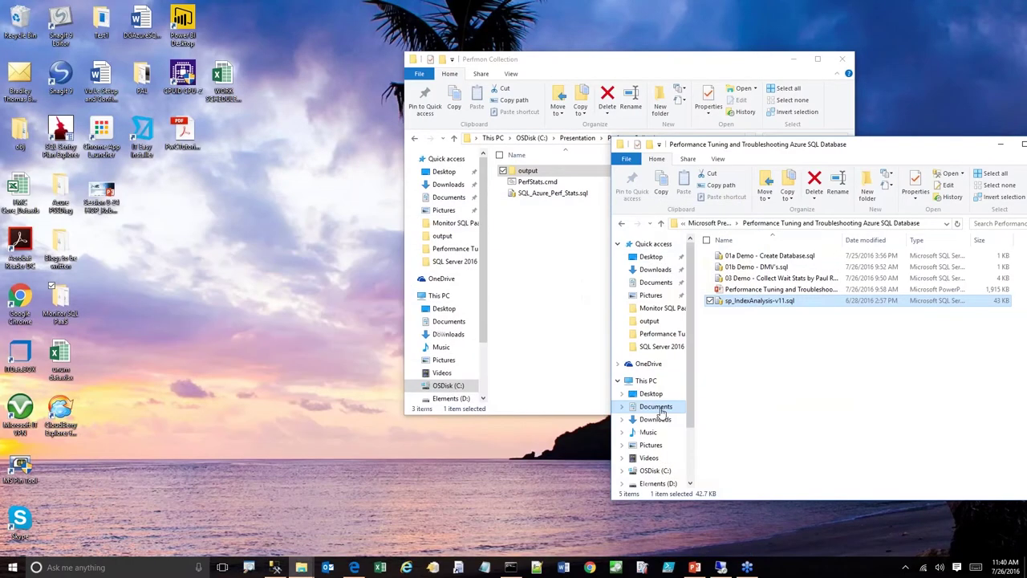
click(363, 566)
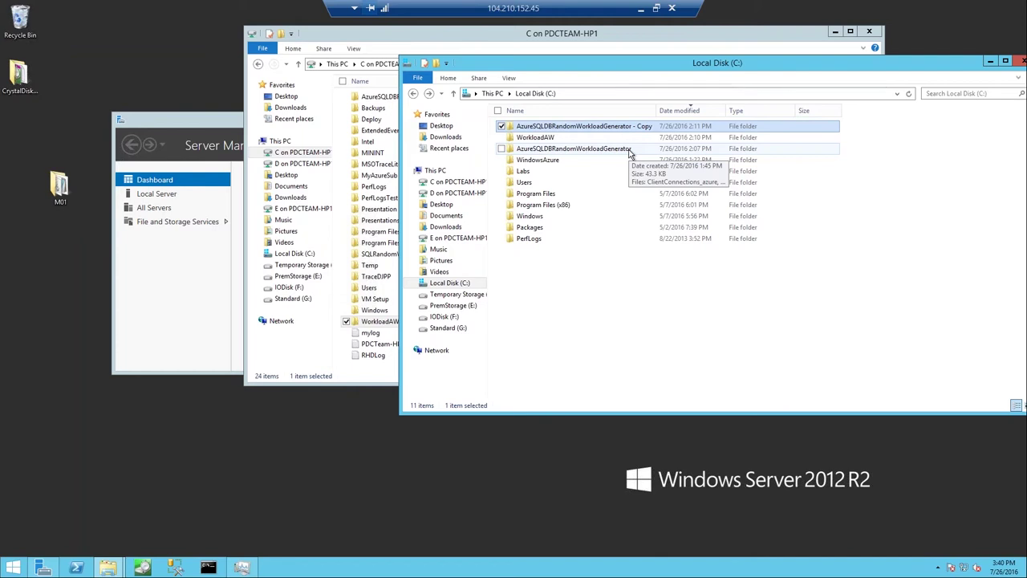
double_click(618, 154)
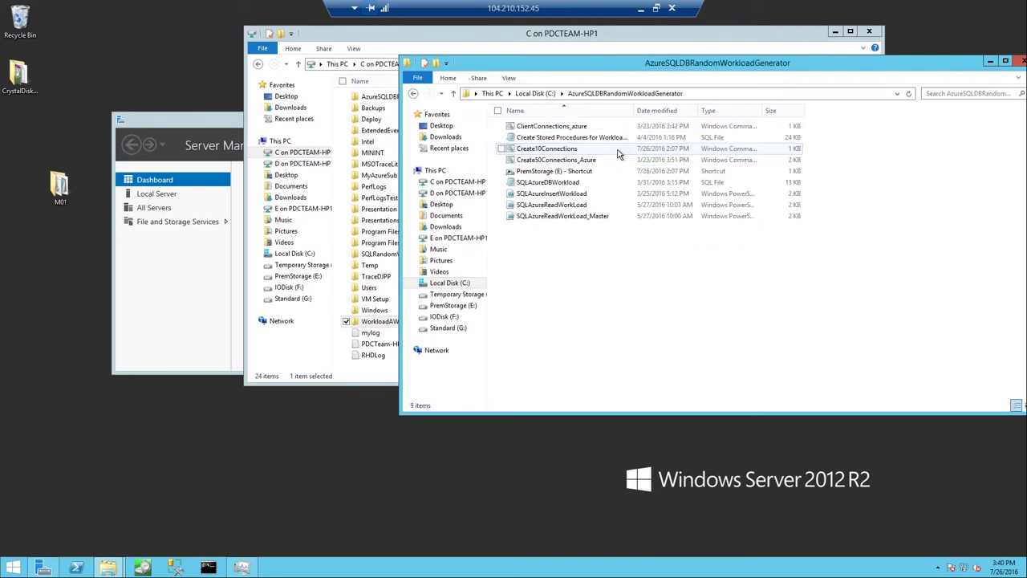
double_click(551, 151)
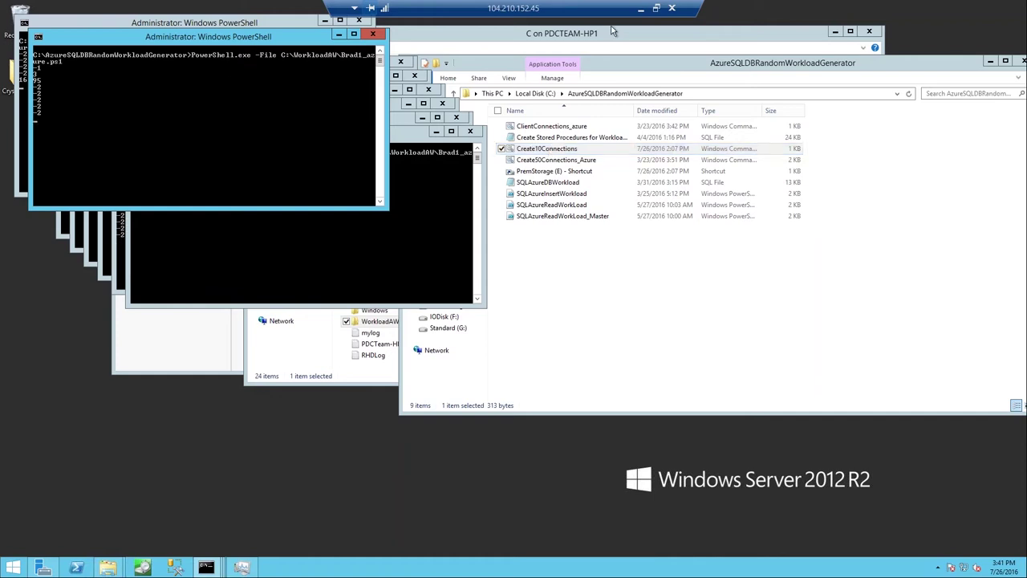
click(643, 9)
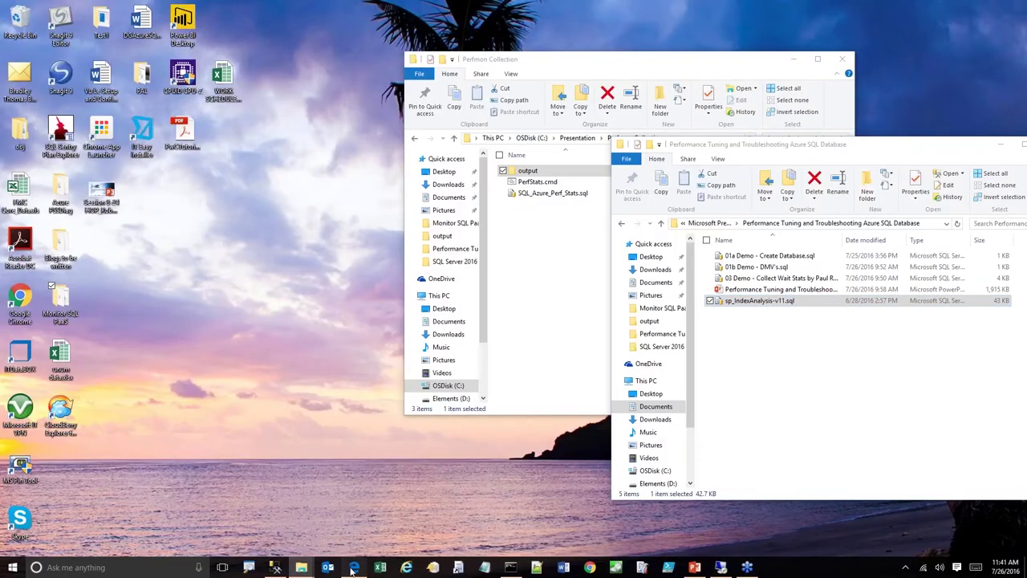
- Switch to the Azure portal dashboard in Edge and examine the DTU percentage and resource utilization chart for AdventureWorks2014_Azure
click(354, 567)
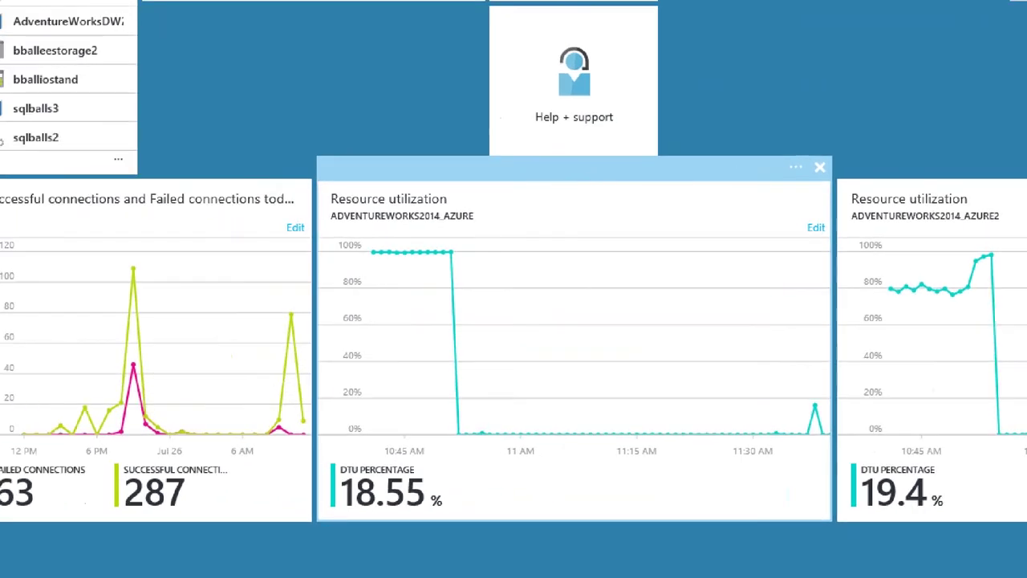
drag(450, 464, 536, 399)
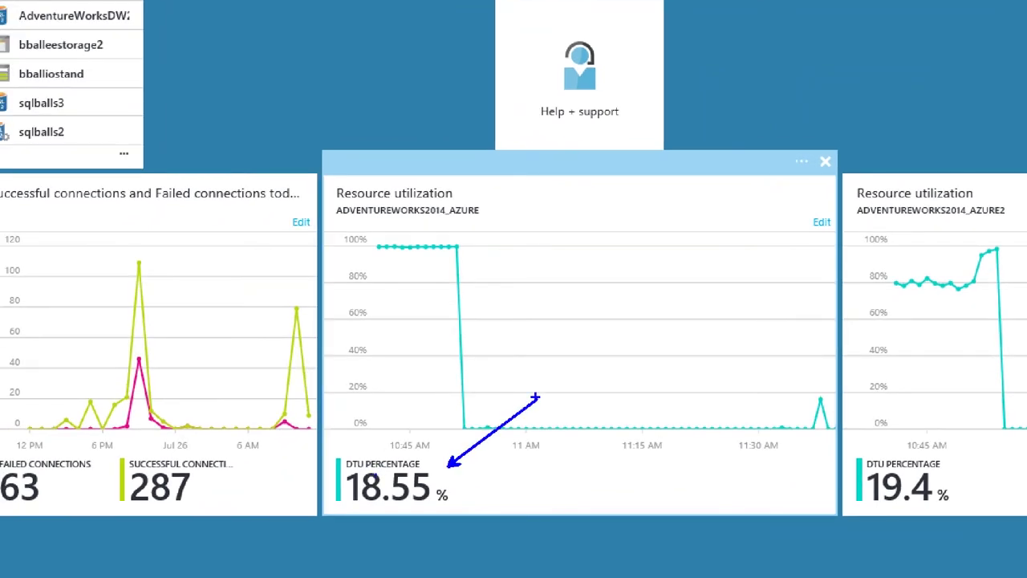
mouse_move(323, 221)
mouse_down()
mouse_move(399, 313)
mouse_move(732, 574)
mouse_move(795, 521)
mouse_move(851, 505)
mouse_move(863, 437)
mouse_move(850, 437)
mouse_up()
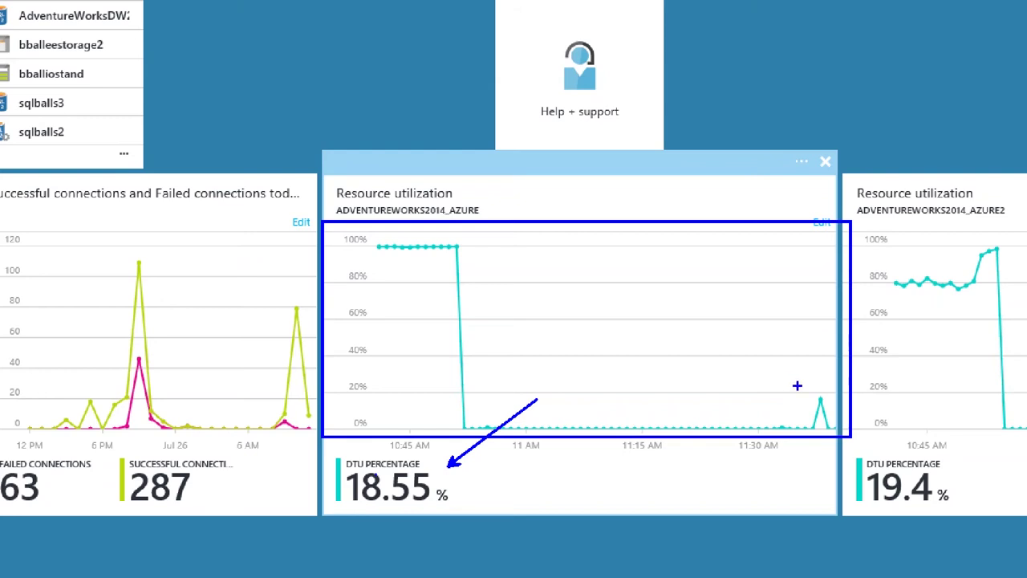
drag(797, 386, 688, 281)
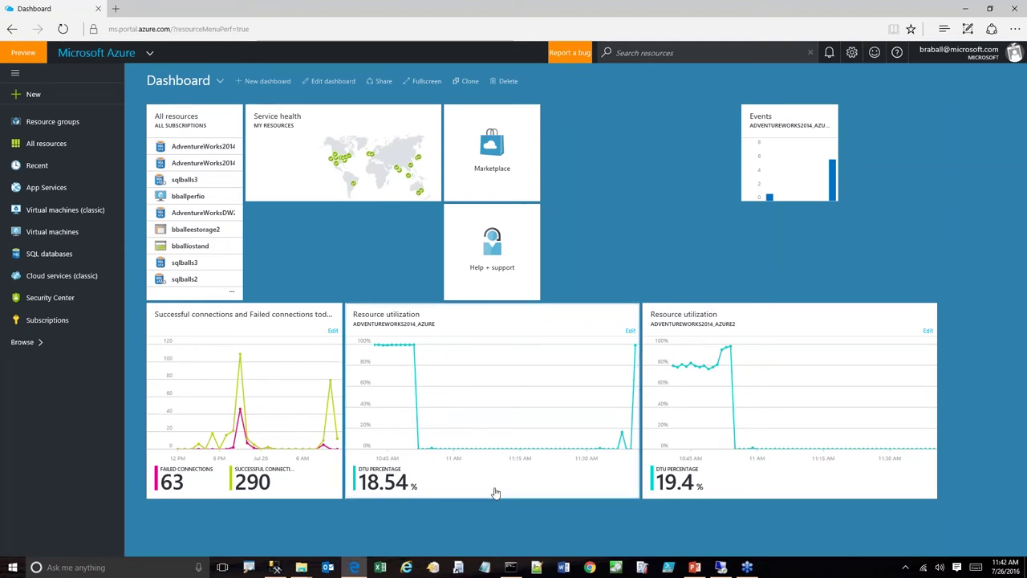
mouse_move(495, 492)
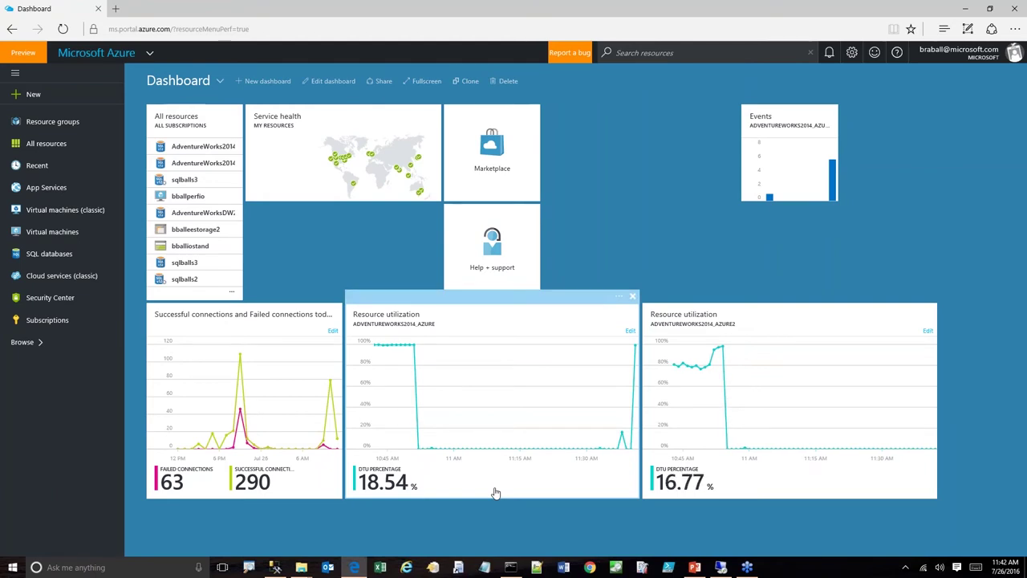
- Open the AdventureWorks2014_Azure database from the SQL databases list and look at its Copy settings, closing them without copying
click(69, 261)
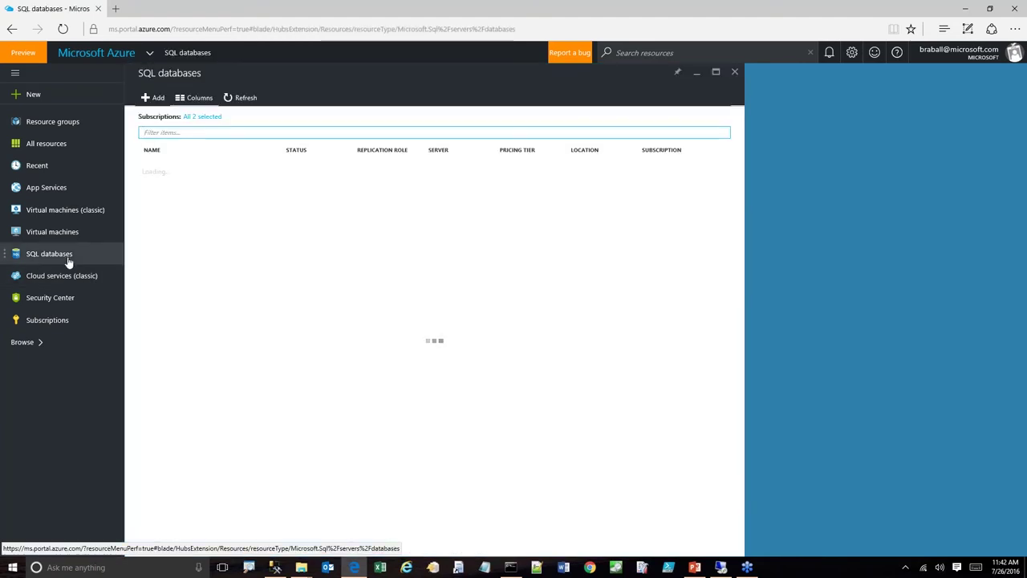
click(216, 177)
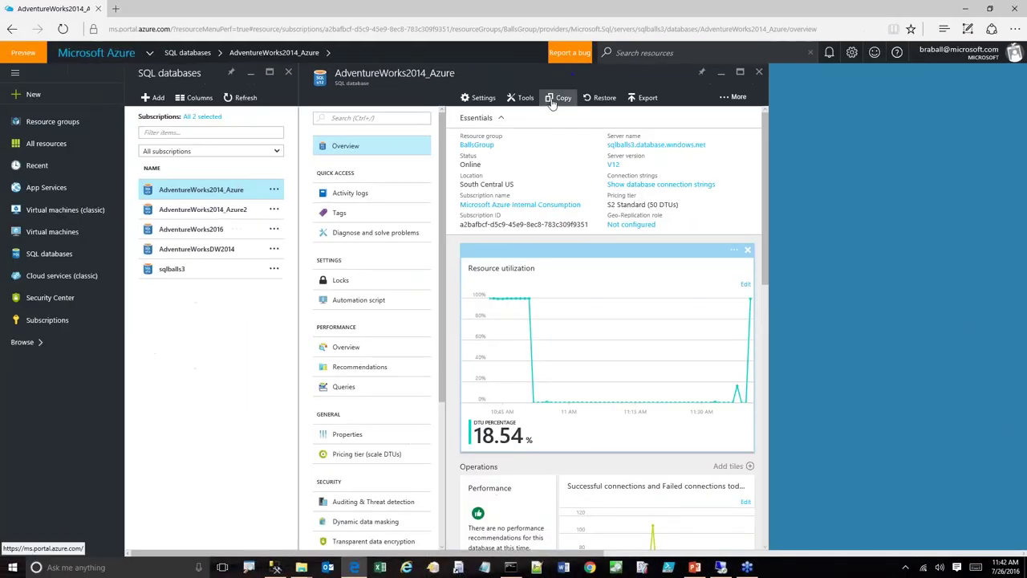
click(514, 152)
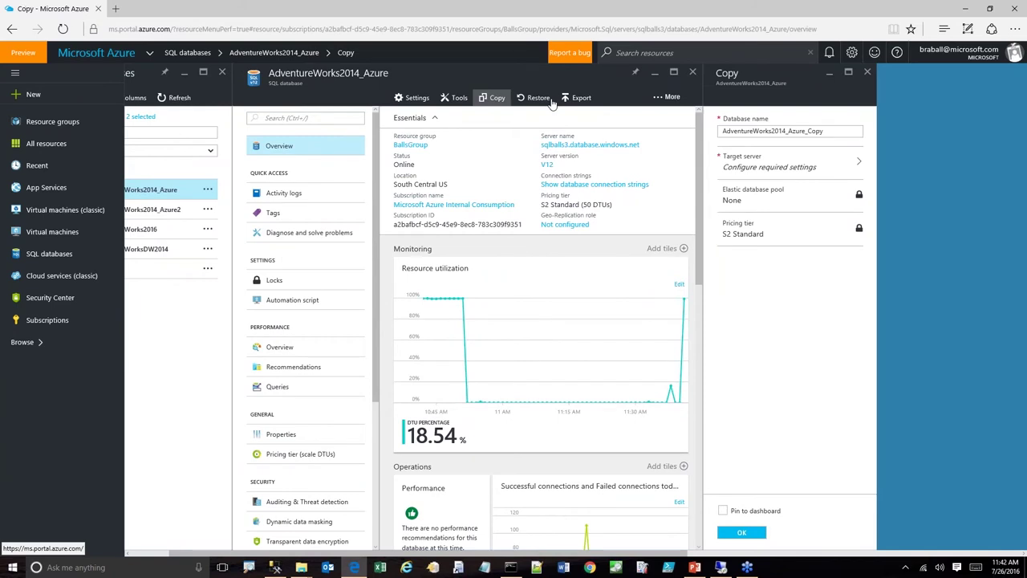
click(867, 72)
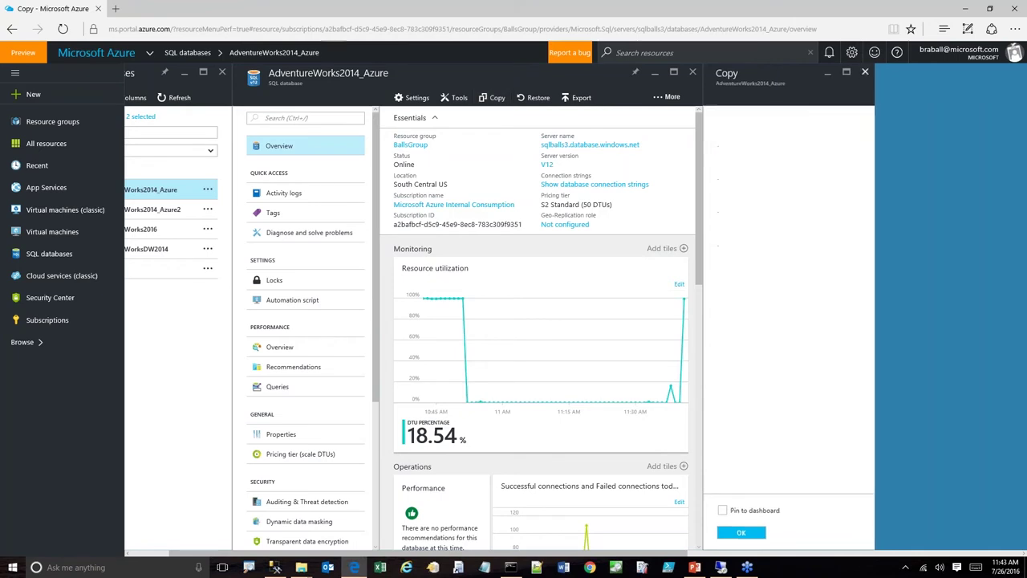
- Close the AdventureWorks2014_Azure and SQL databases blades to return to the dashboard with the navigation labels expanded
click(14, 75)
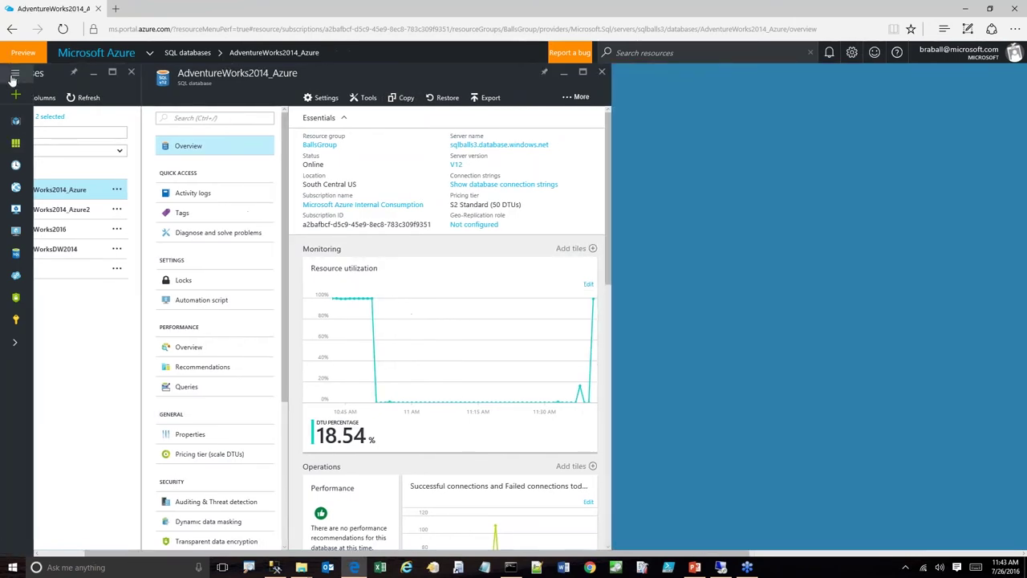
click(602, 72)
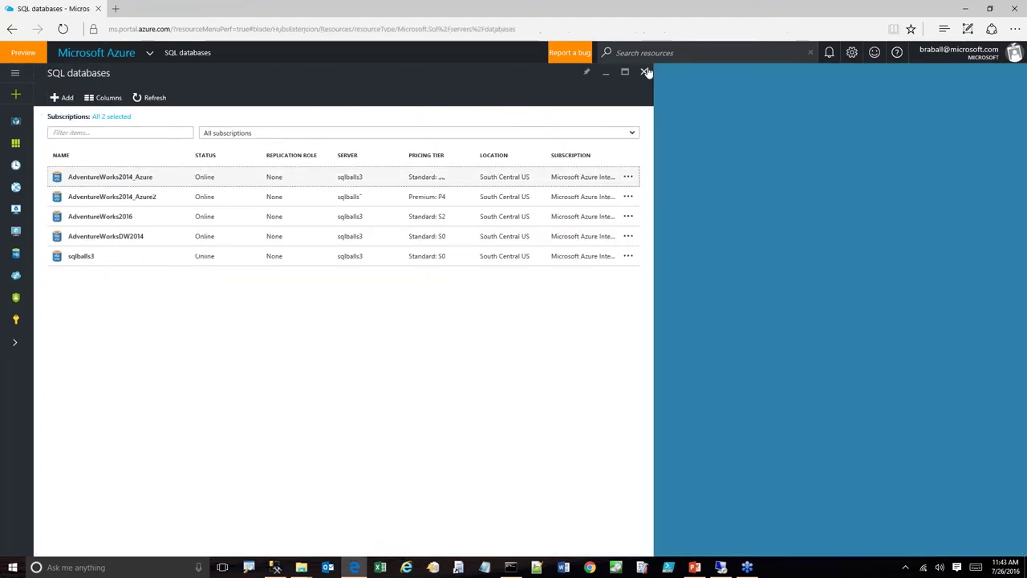
click(647, 72)
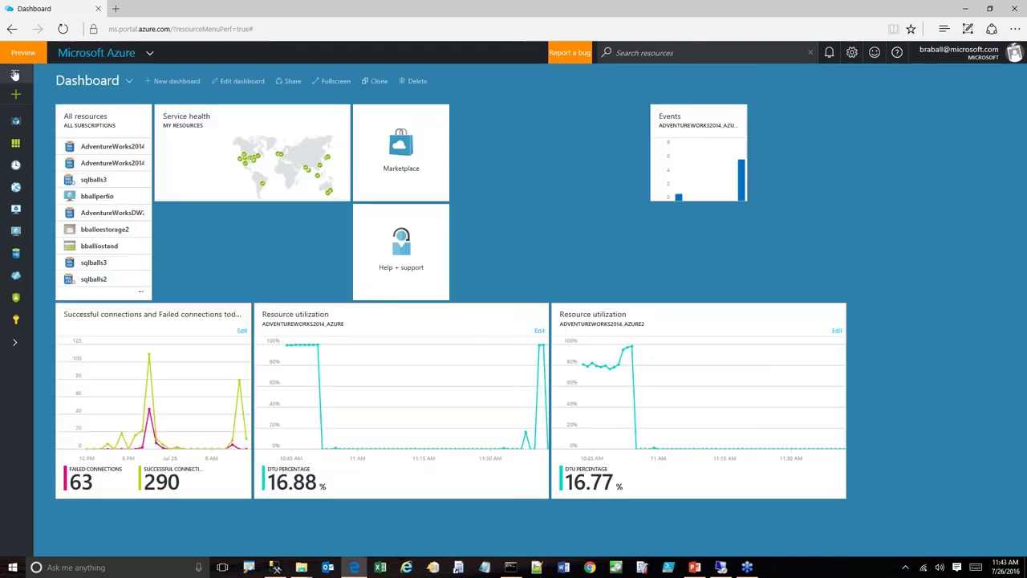
click(14, 72)
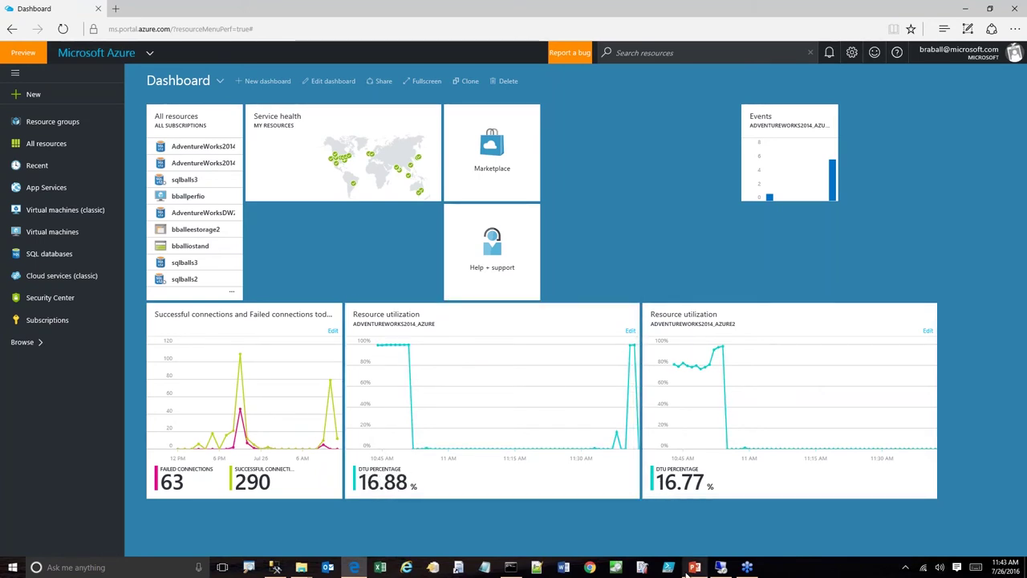
- Switch to the remote desktop server, close all the PowerShell workload windows, and run Create10Connections from AzureSQLDBRandomWorkloadGenerator again
click(720, 568)
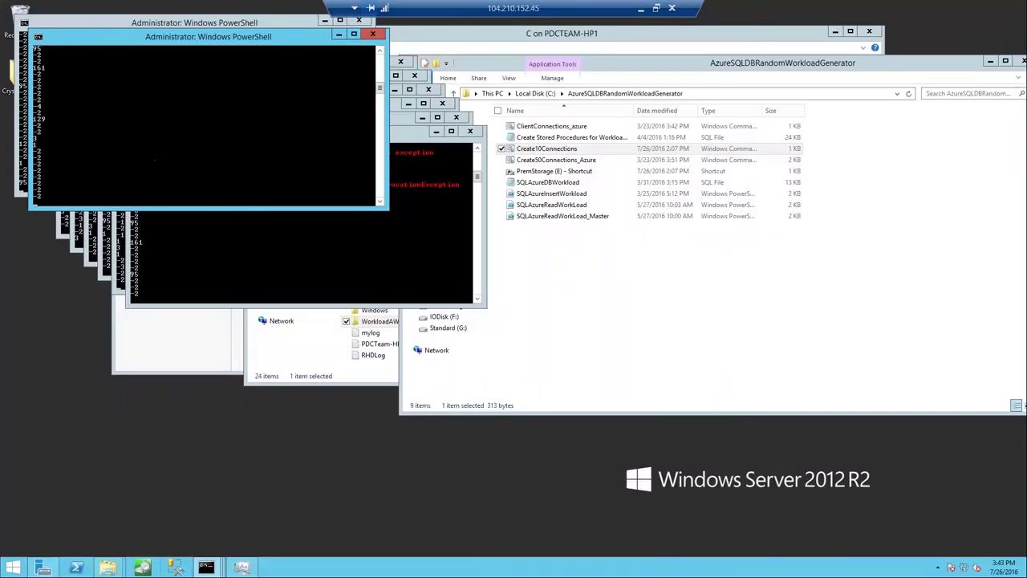
right_click(206, 568)
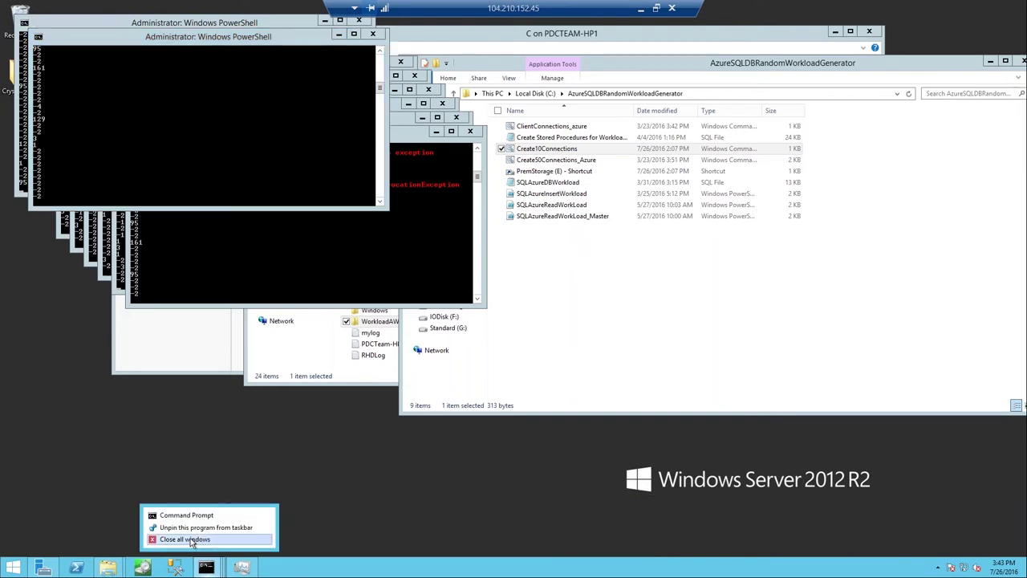
click(192, 540)
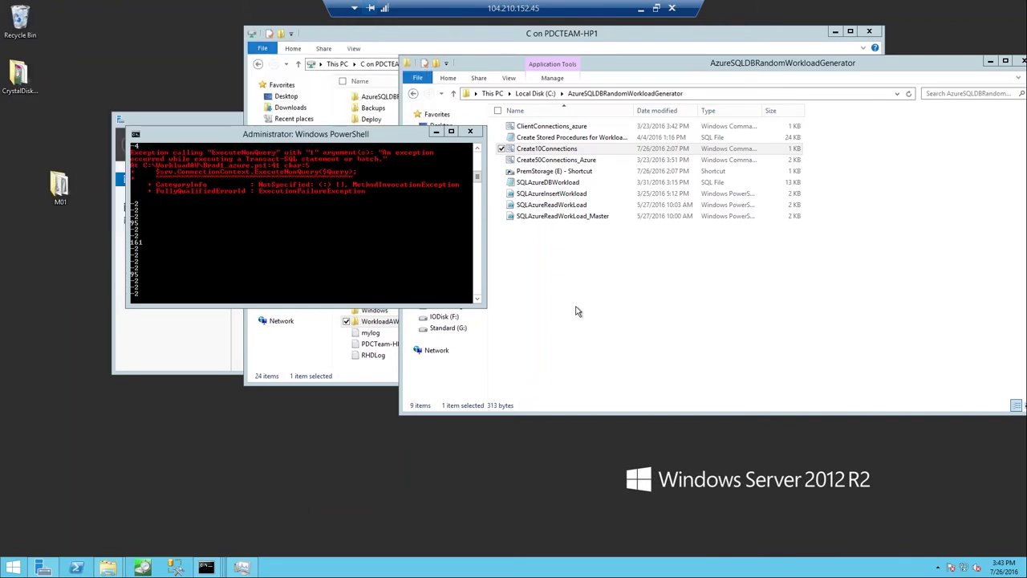
double_click(549, 151)
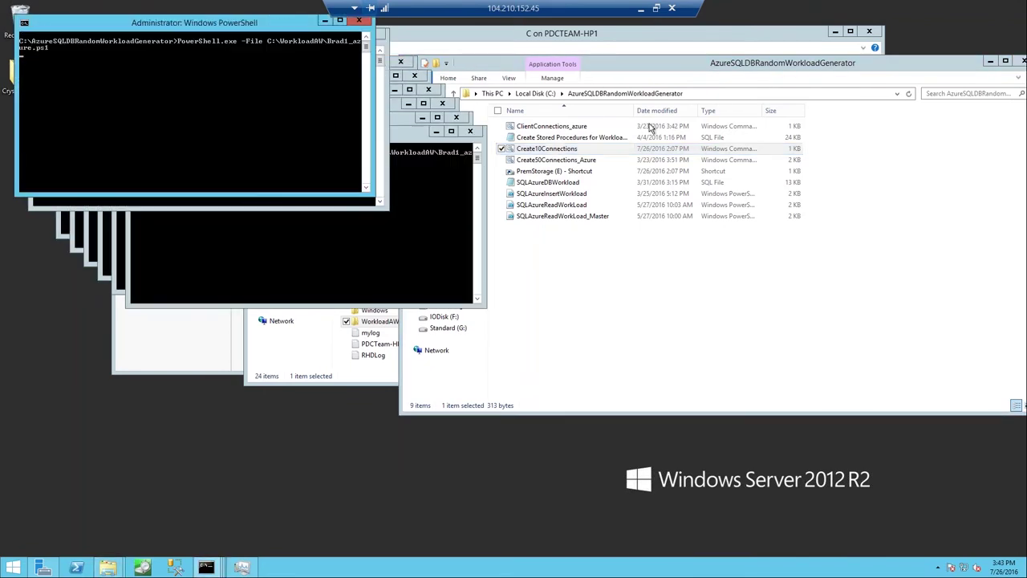
- Run Create10Connections from the AzureSQLDBRandomWorkloadGenerator - Copy folder on drive C and return to the Azure portal dashboard
click(530, 94)
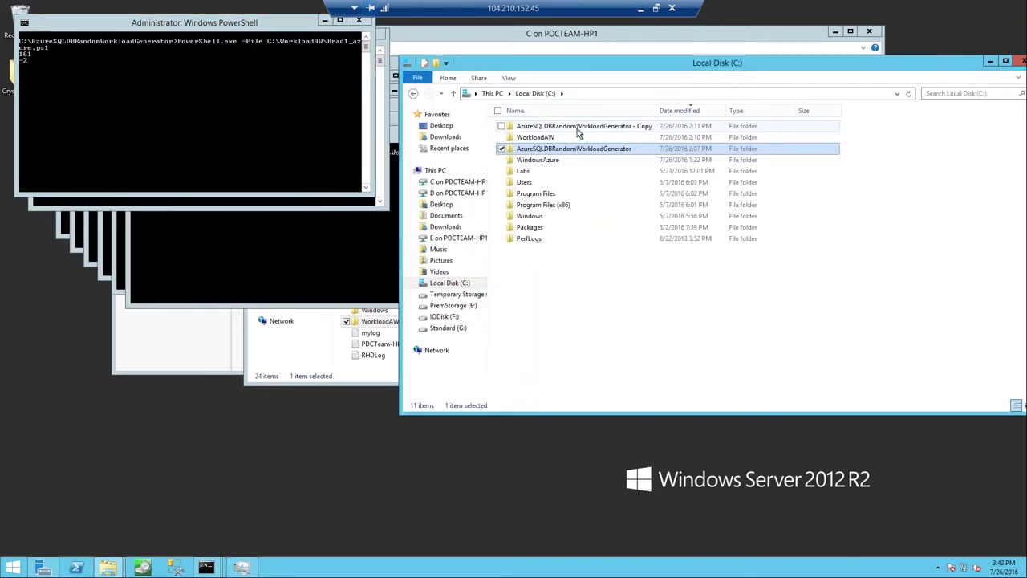
double_click(577, 129)
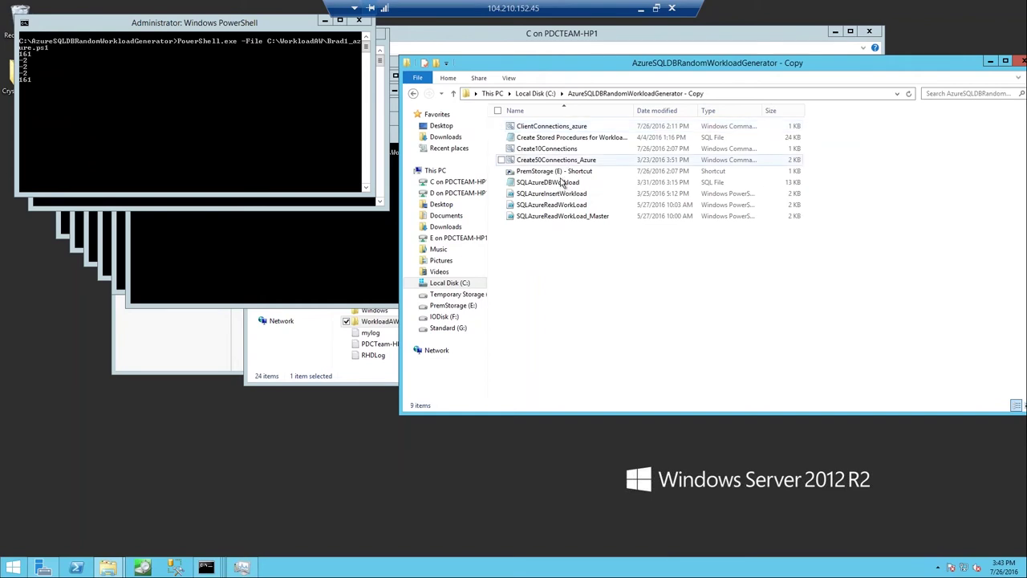
double_click(542, 150)
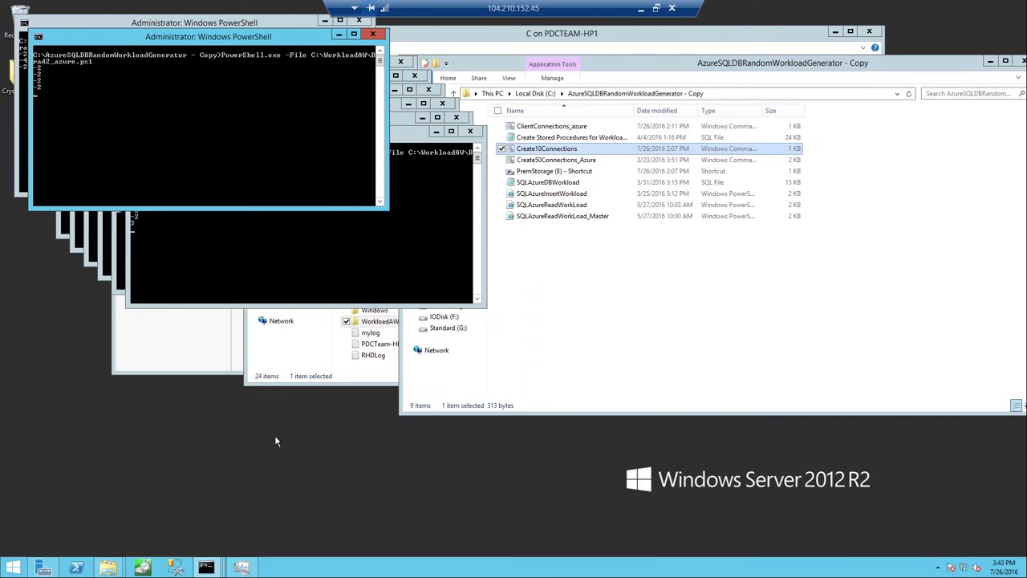
click(207, 566)
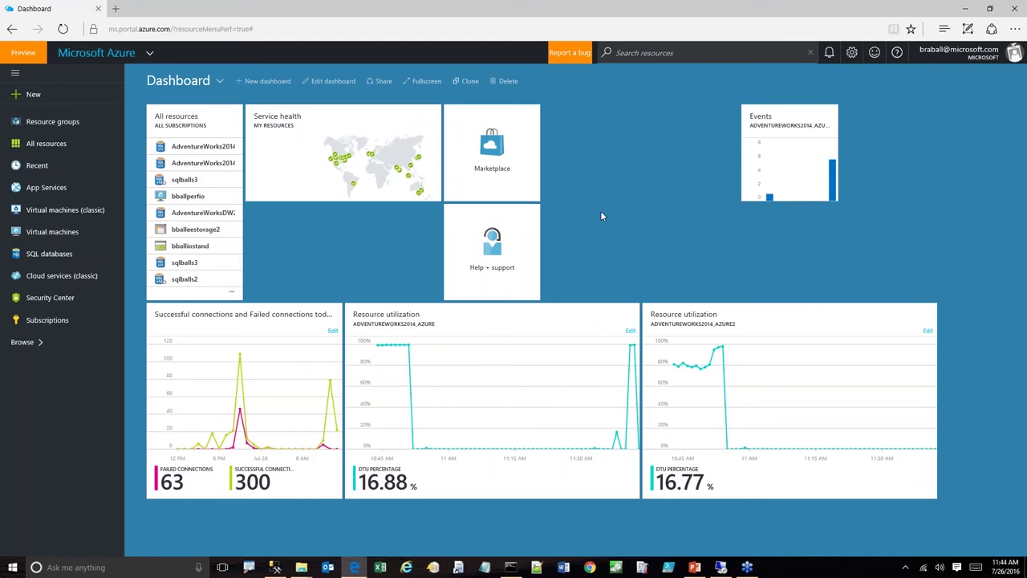
- Examine the resource utilization charts for AdventureWorks2014_Azure and AdventureWorks2014_Azure2, checking the latest DTU percentage point
mouse_move(587, 332)
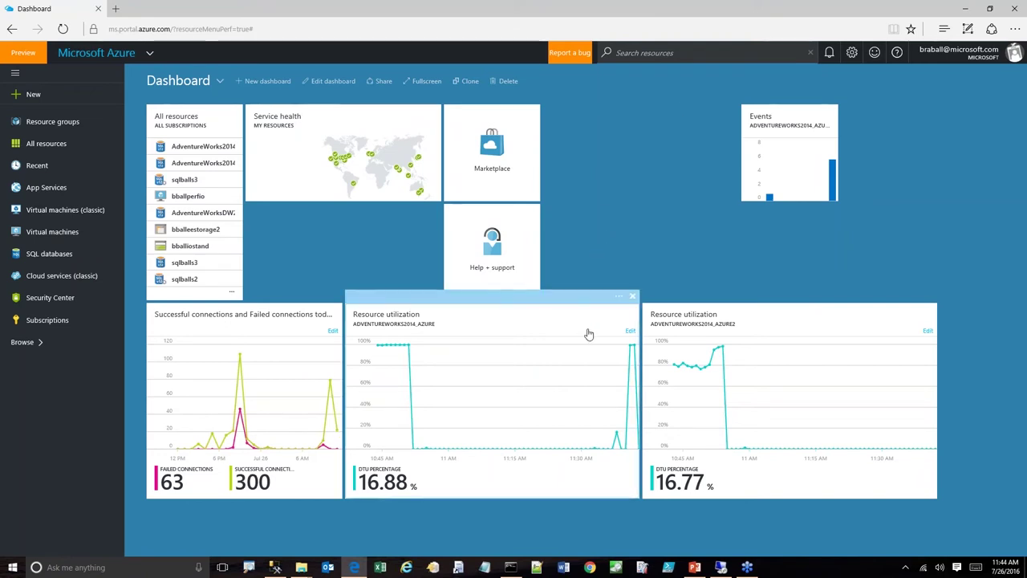
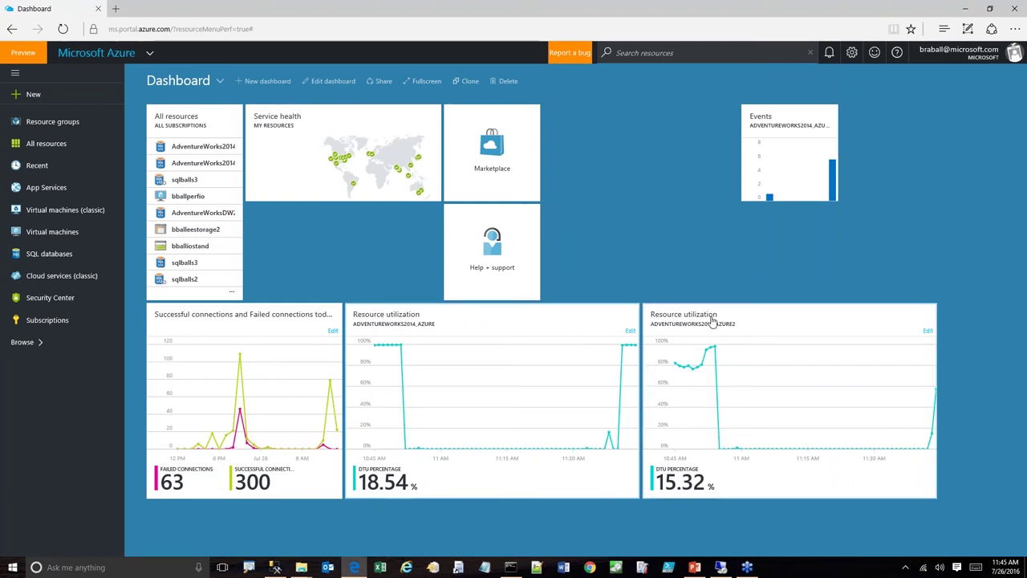
mouse_move(929, 367)
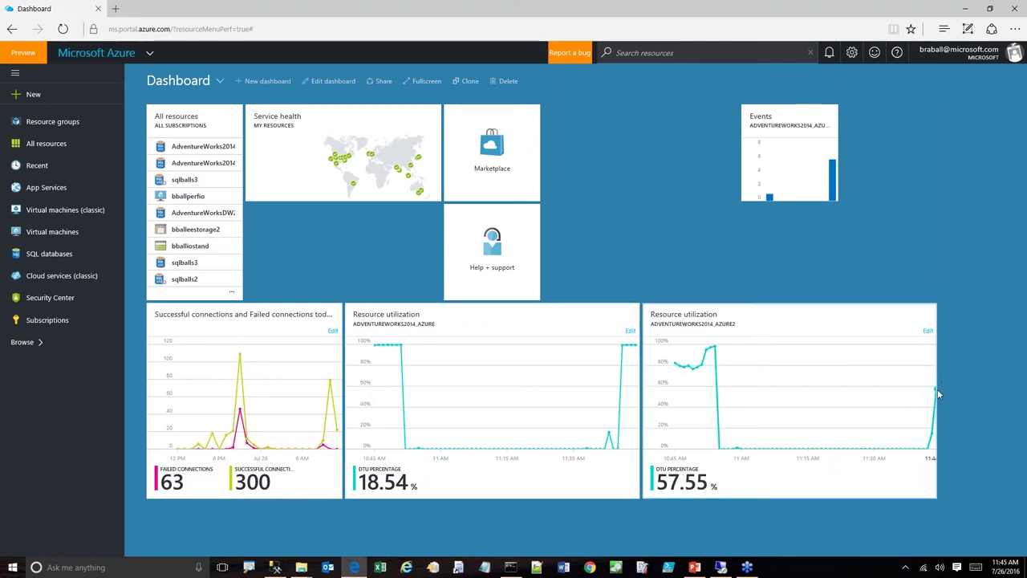
mouse_move(936, 393)
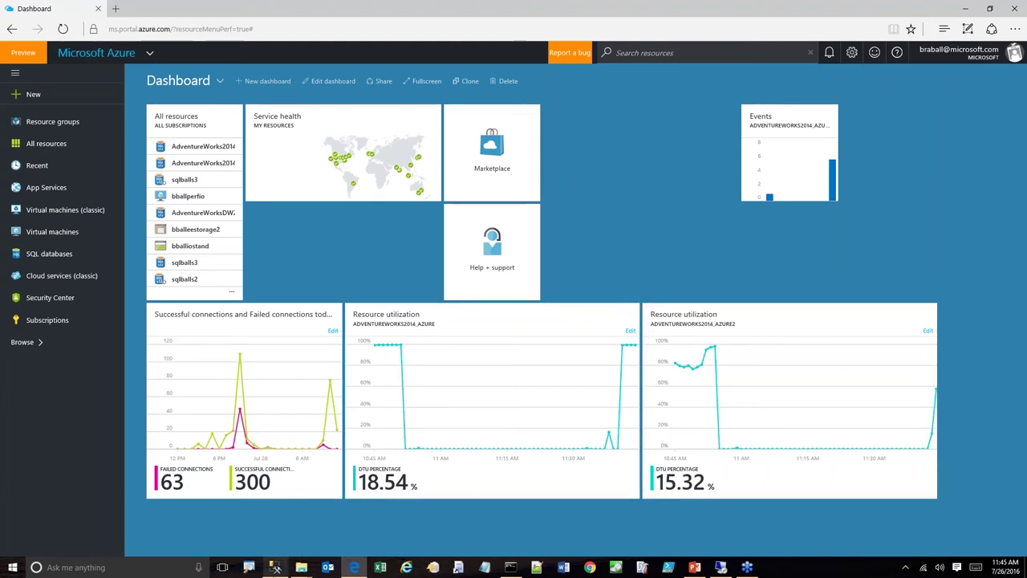
- Switch to SQL Server Management Studio and expand AdventureWorks2014_Azure2 and its Query Store folder in Object Explorer
click(275, 567)
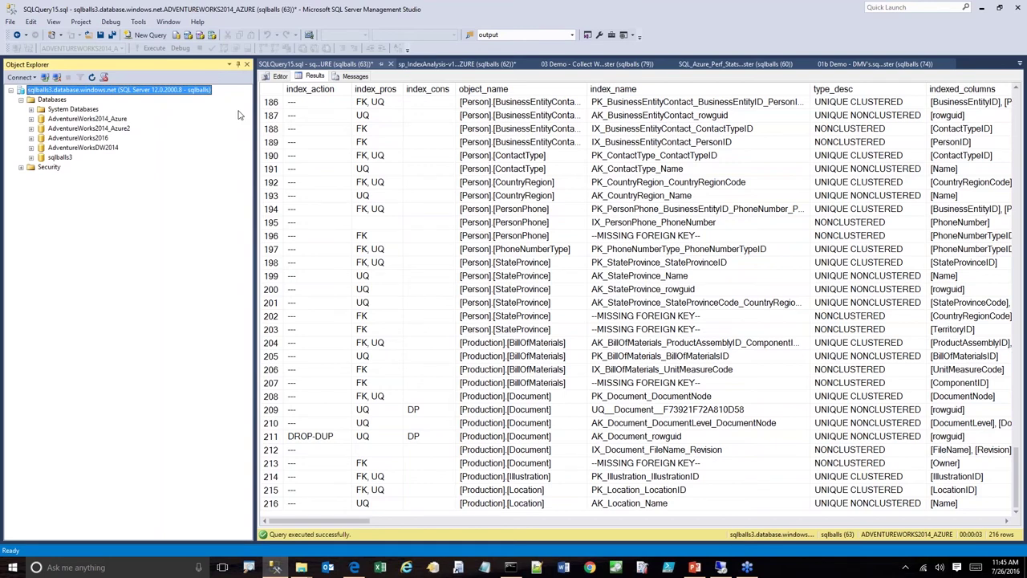
click(31, 129)
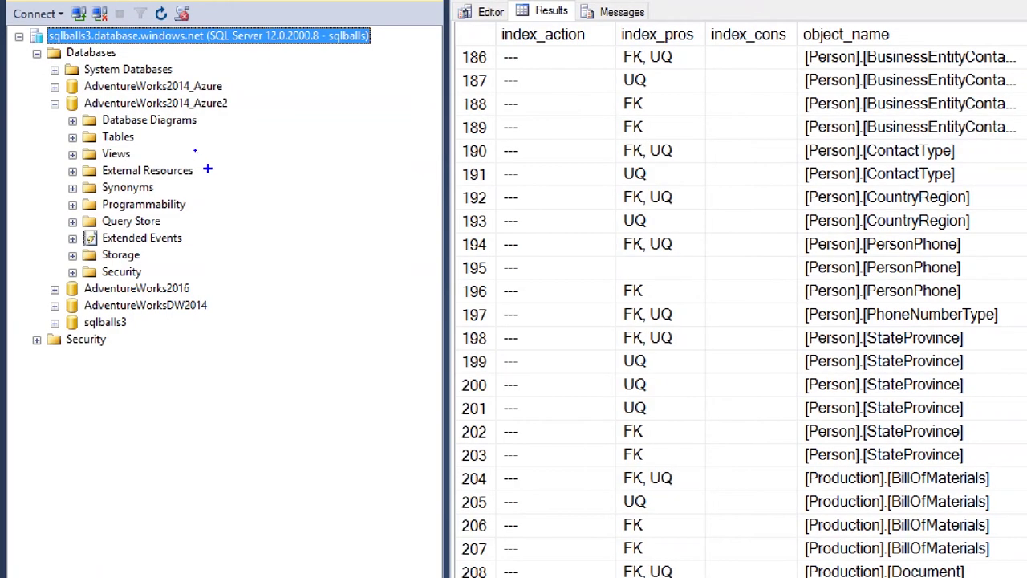
drag(199, 171, 258, 118)
drag(59, 215, 21, 179)
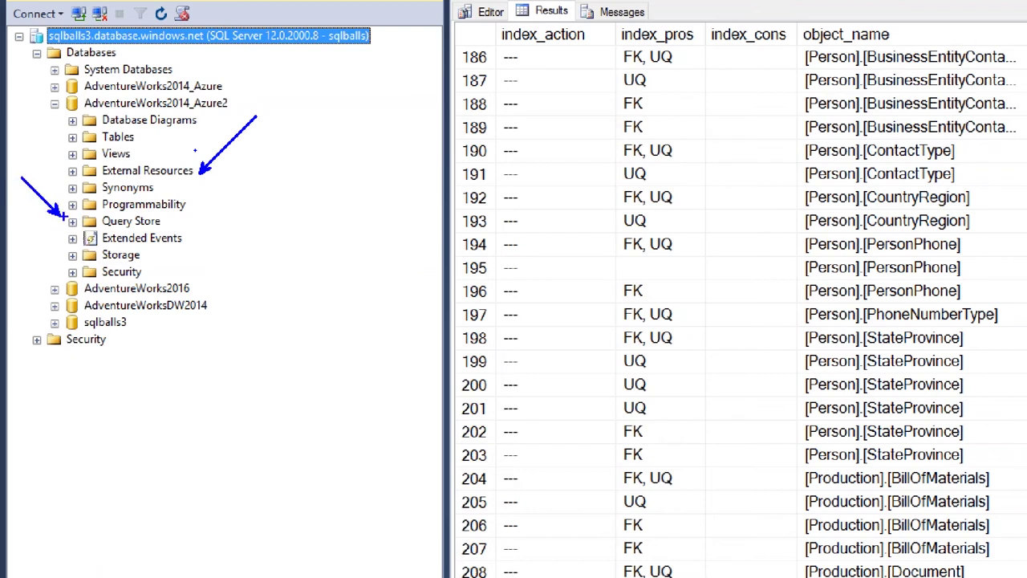
drag(63, 217, 188, 248)
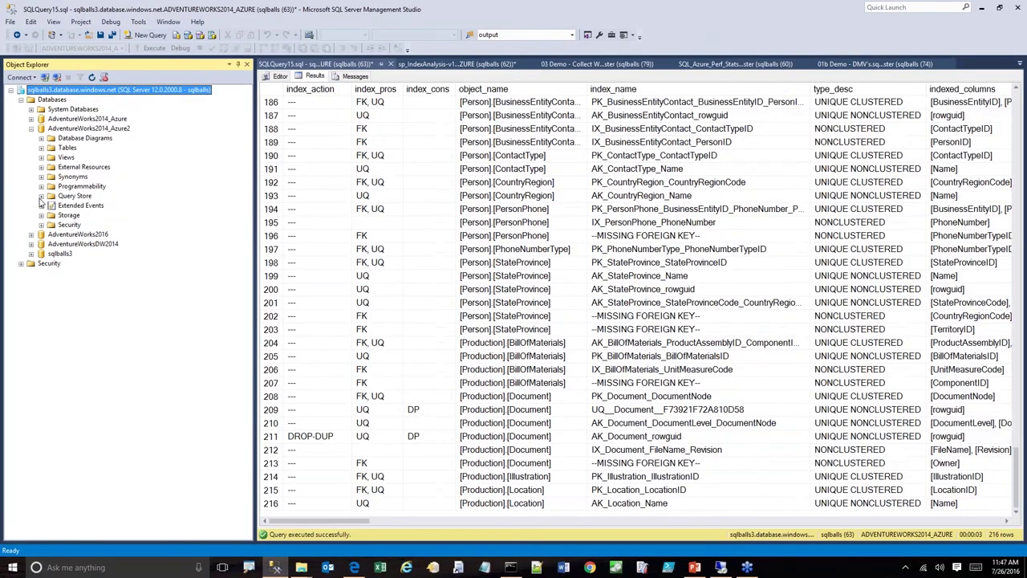
click(72, 221)
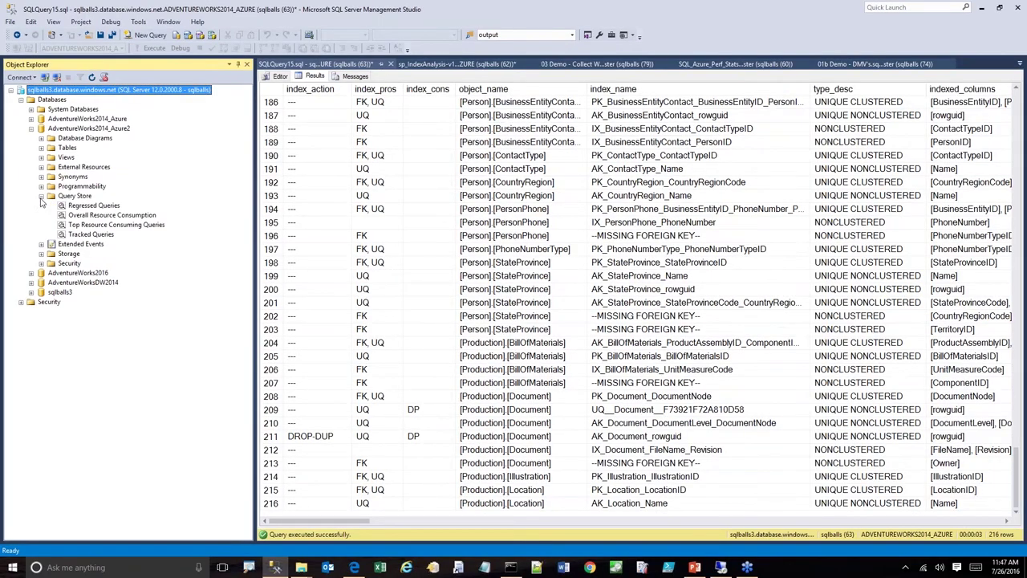
click(84, 197)
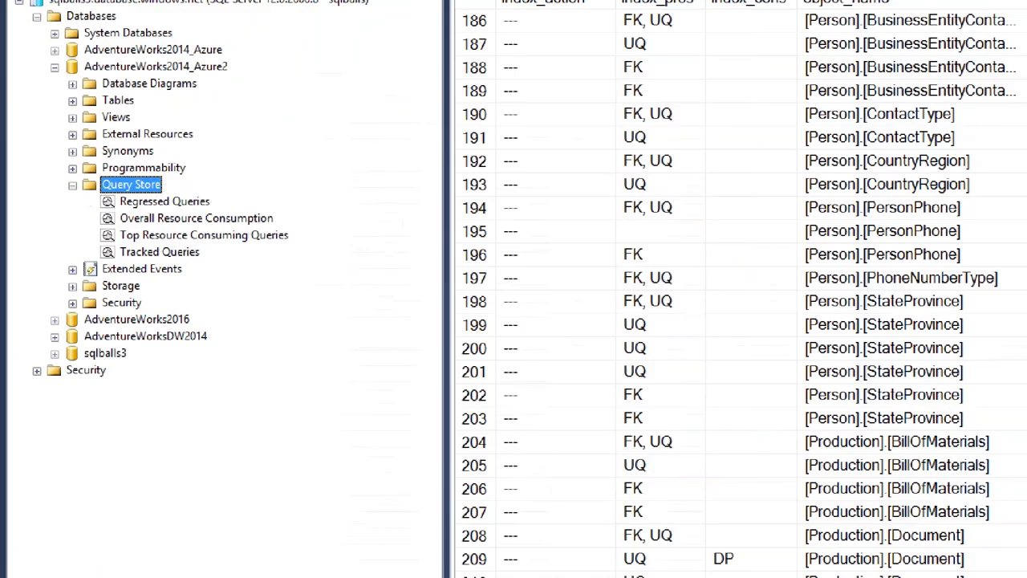
mouse_move(60, 200)
mouse_down()
mouse_move(67, 221)
mouse_move(111, 241)
mouse_up()
drag(37, 246, 69, 248)
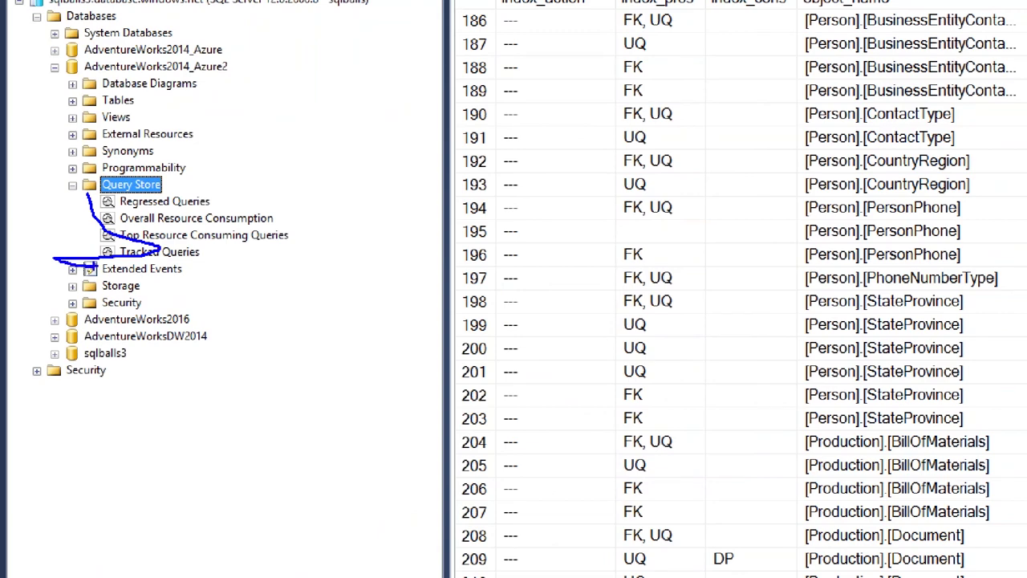
key(Escape)
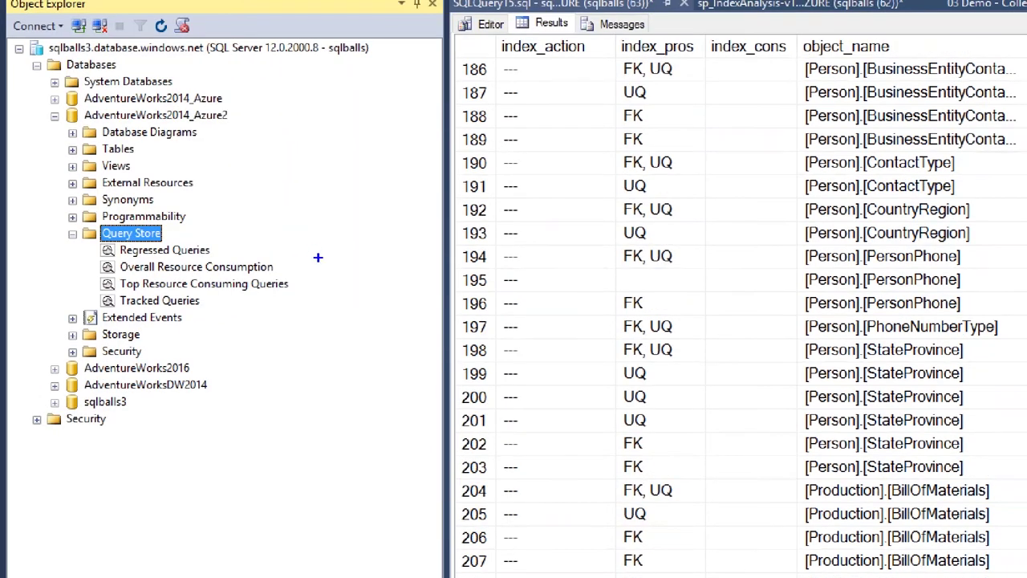
drag(308, 235, 273, 264)
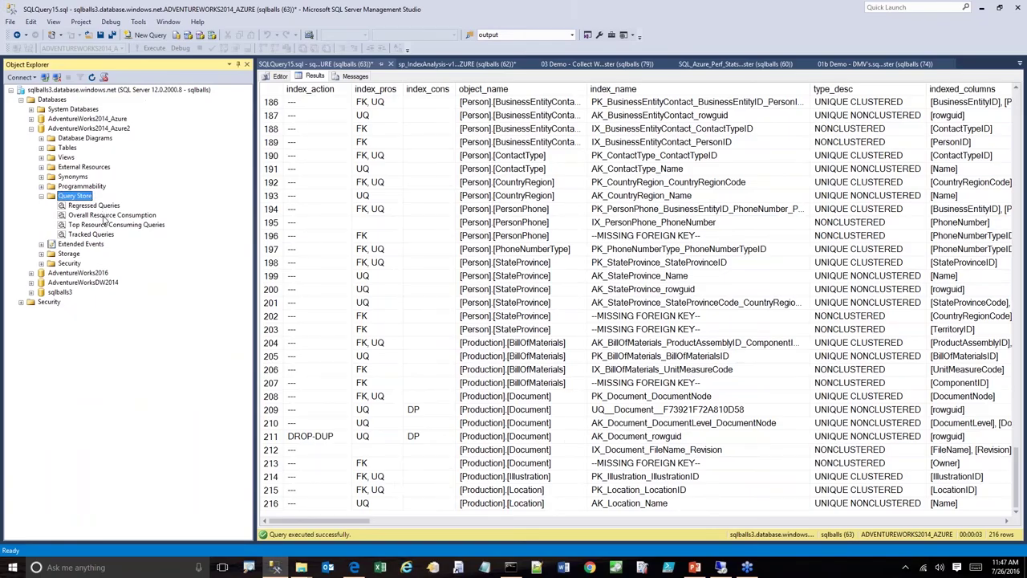
- Open the Overall Resource Consumption report for AdventureWorks2014_Azure2 and drill into the 7/26/2016 duration bar
double_click(106, 218)
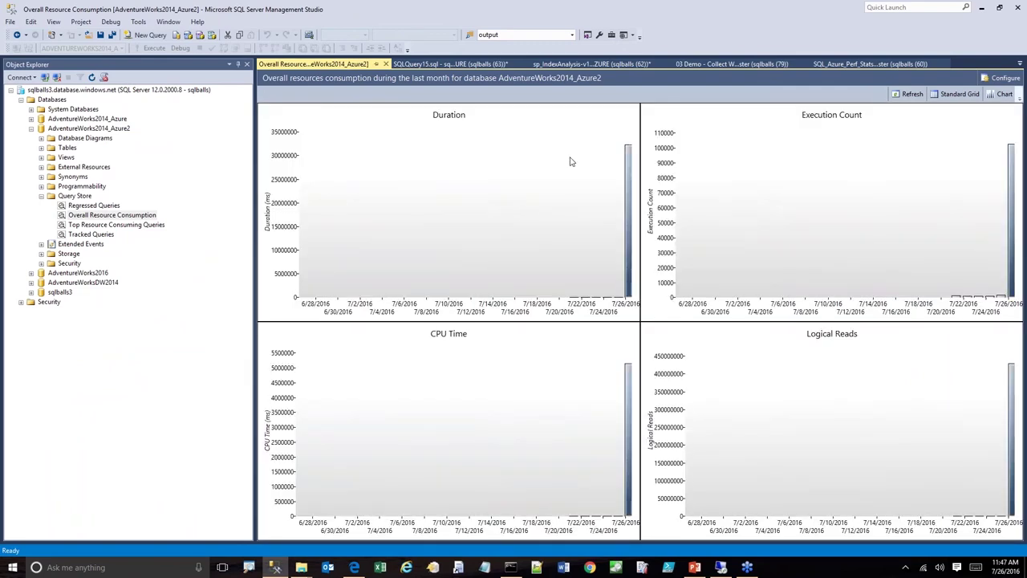
double_click(629, 265)
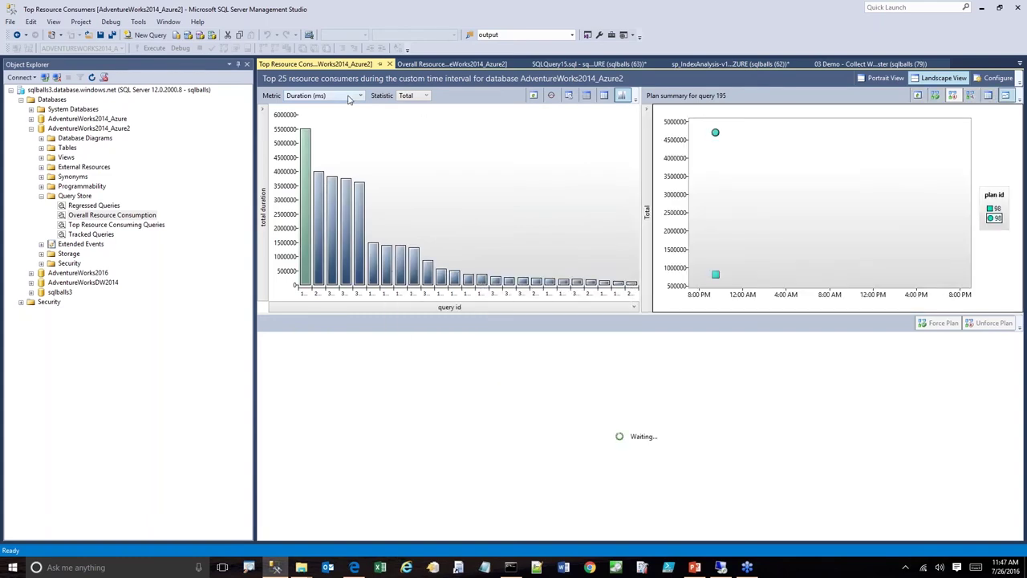
click(361, 95)
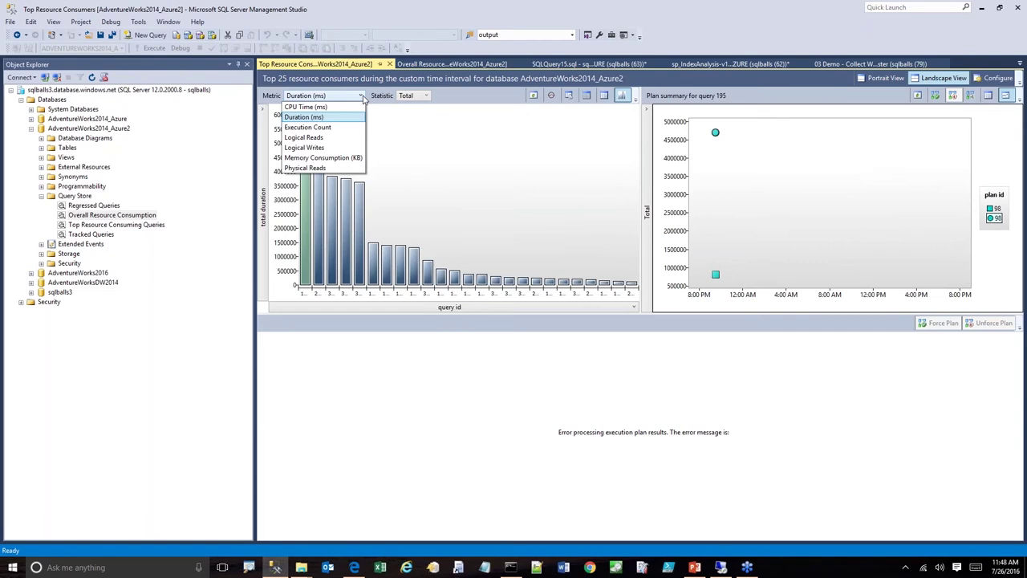
click(312, 233)
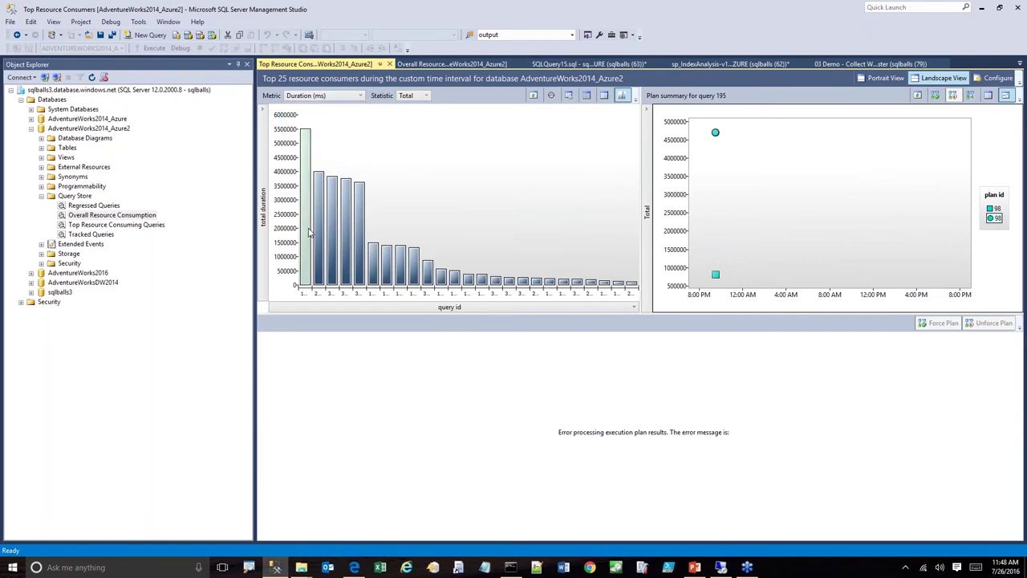
- Select both plan 98 points for query 195 and show the plan summary as a grid
click(716, 134)
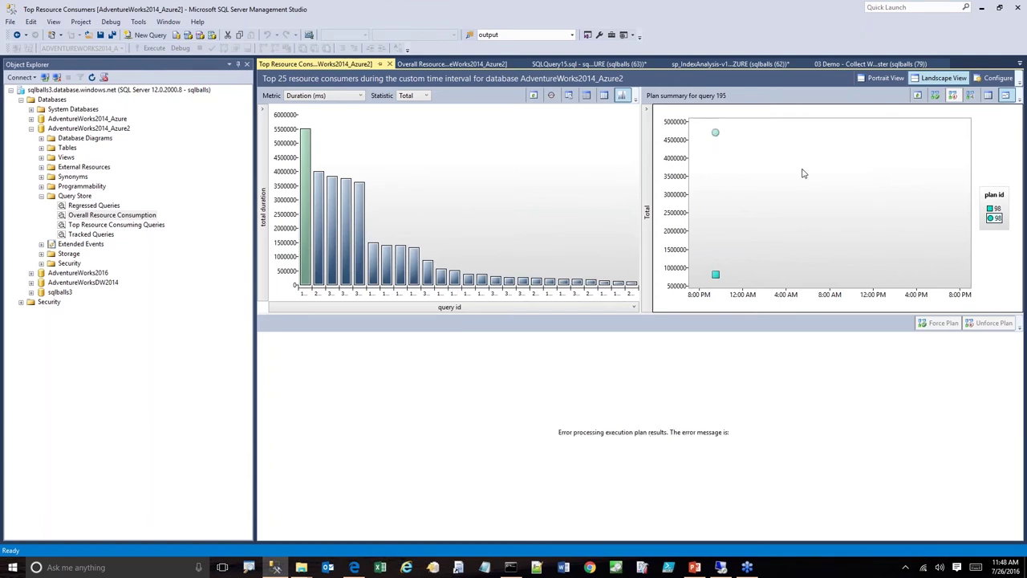
click(716, 276)
click(996, 219)
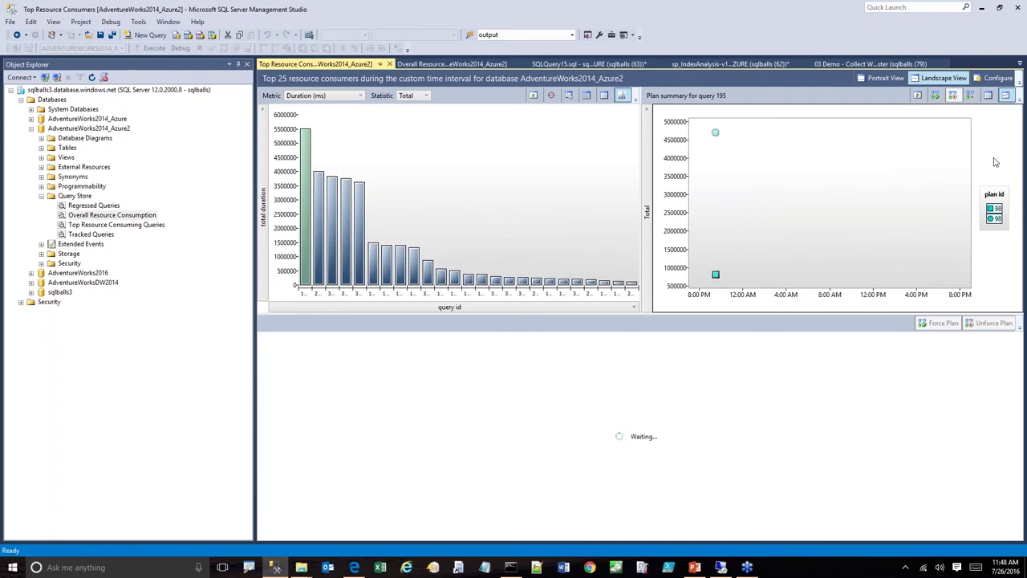
click(988, 96)
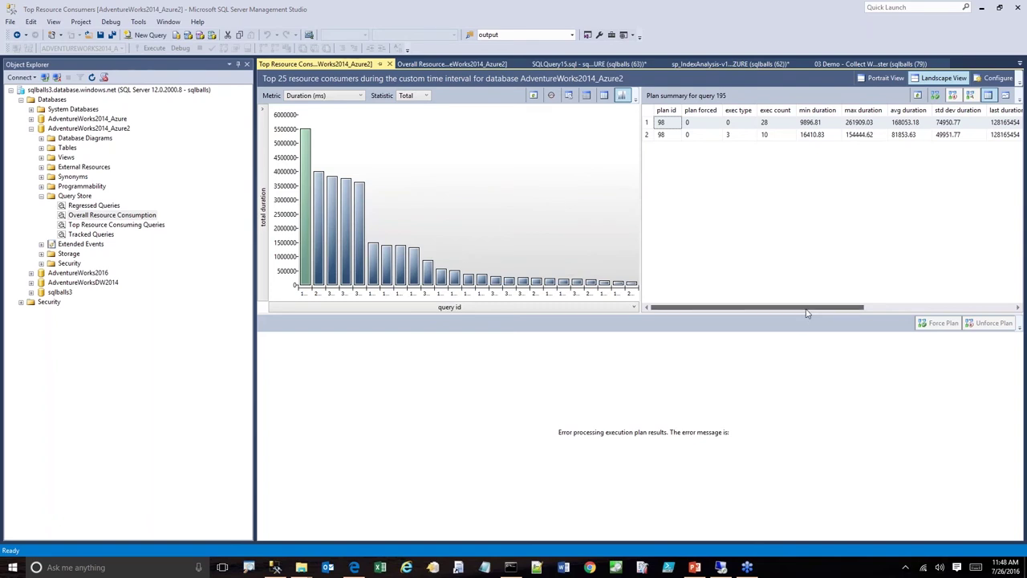
drag(798, 315, 787, 68)
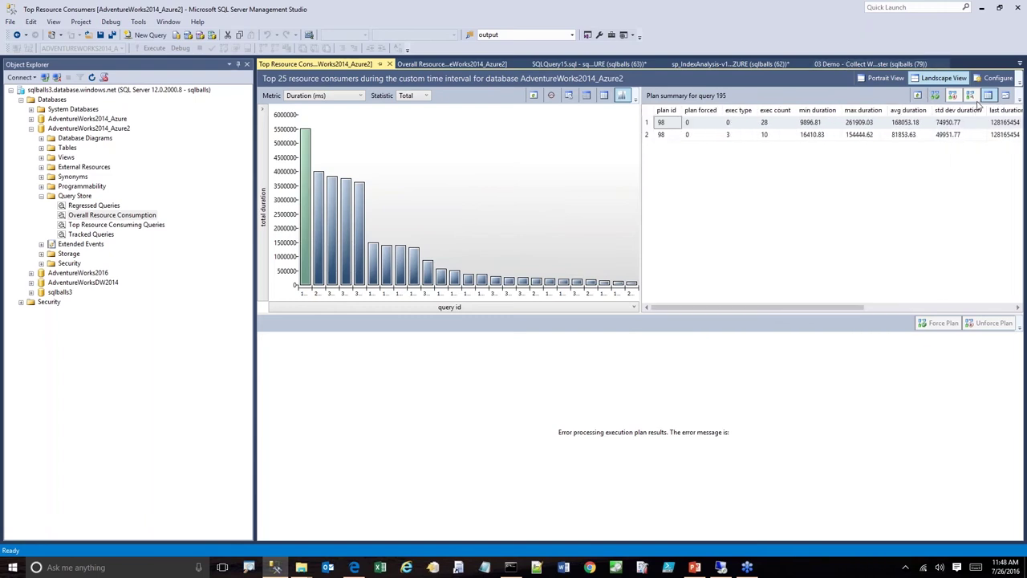
- Start forcing plan 98 for query 195, decline the confirmation, and return the plan summary to a chart
click(936, 97)
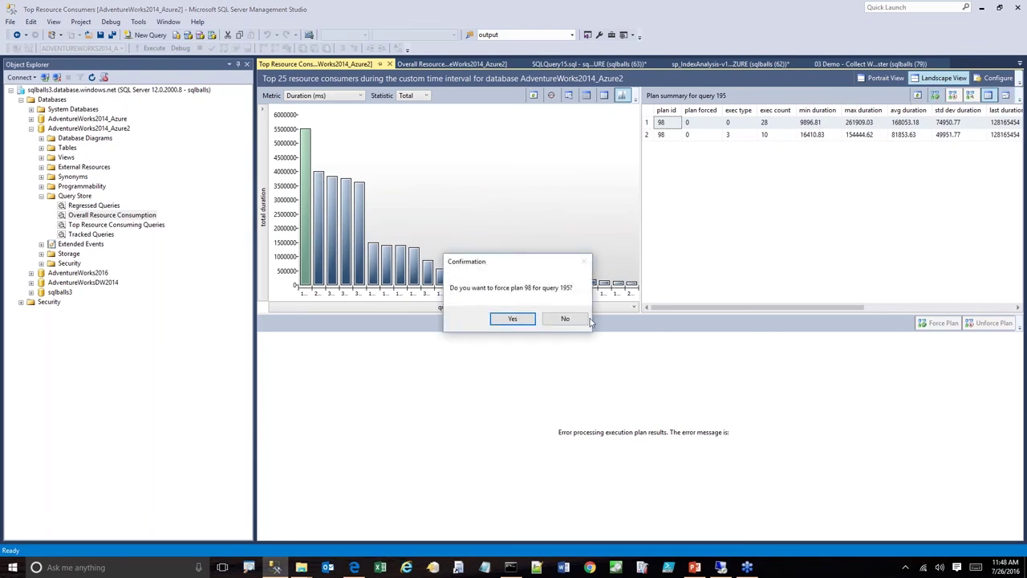
click(563, 318)
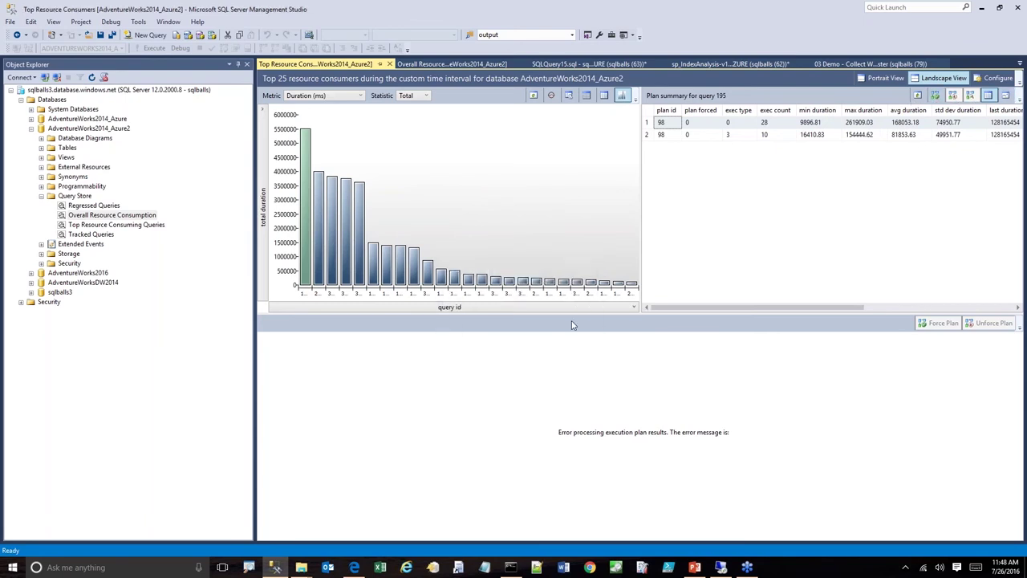
click(1006, 96)
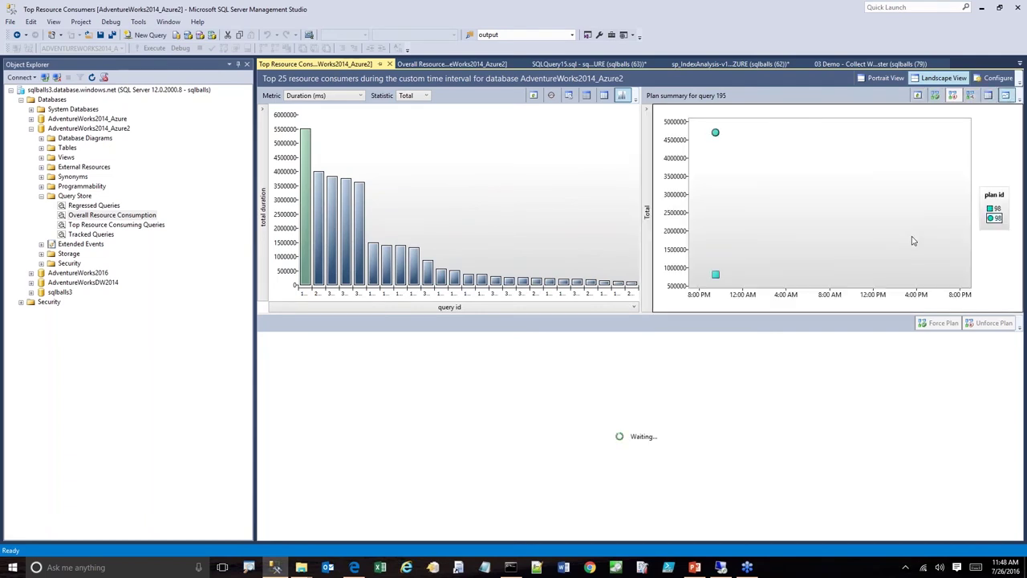
click(715, 277)
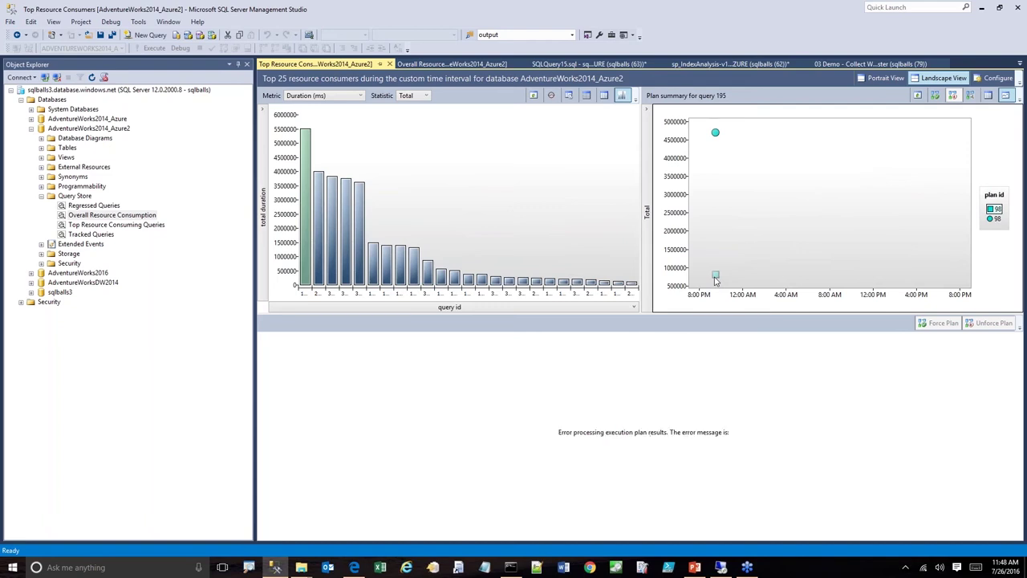
- Select the second-highest query by duration and compare its two plan 156 entries in a showplan comparison
click(320, 222)
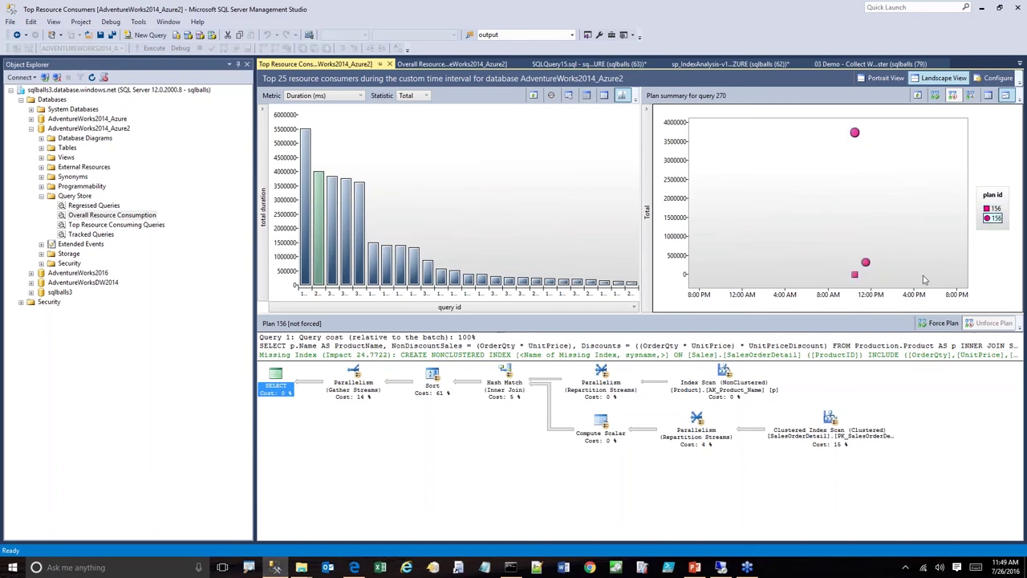
click(994, 208)
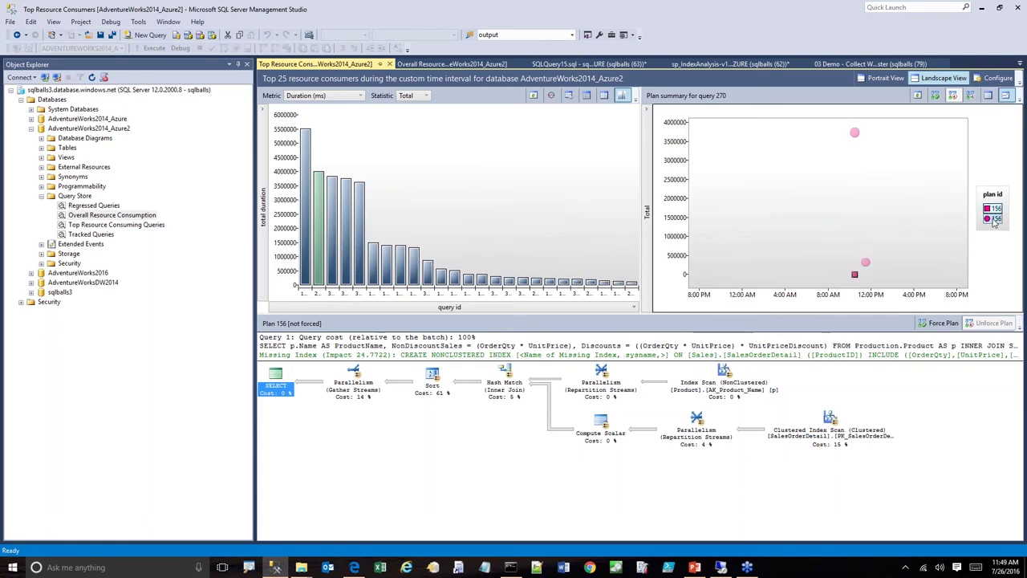
click(969, 96)
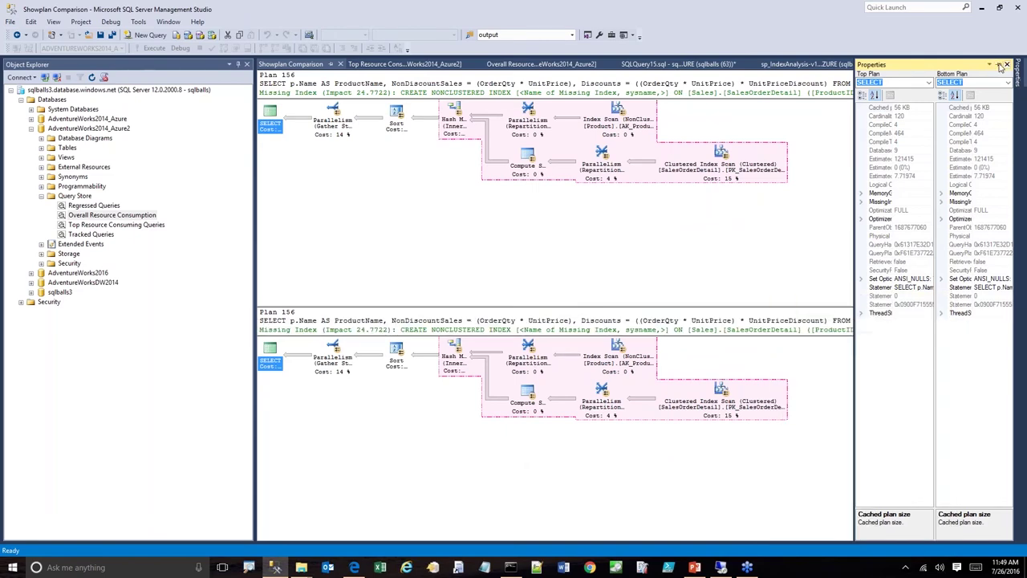
- Return to the Top Resource Consumers report, select the third-highest query by duration, and inspect its plan 216 entries
click(363, 64)
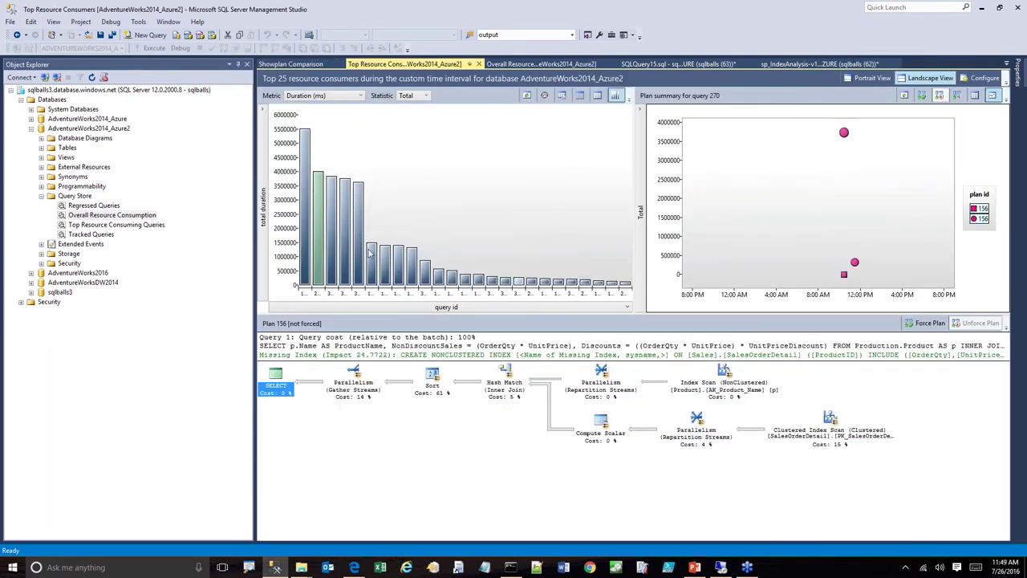
click(332, 244)
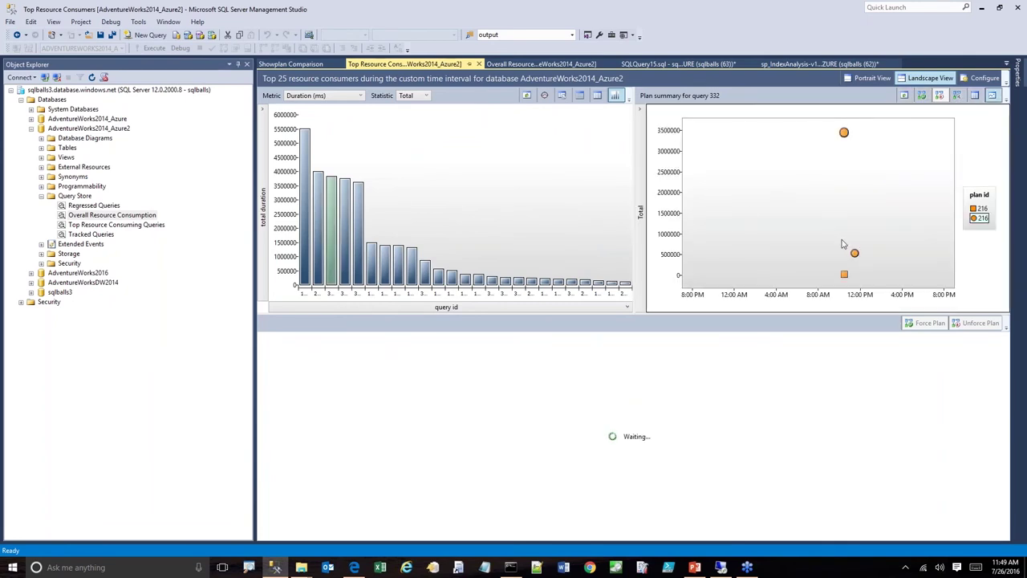
mouse_move(854, 254)
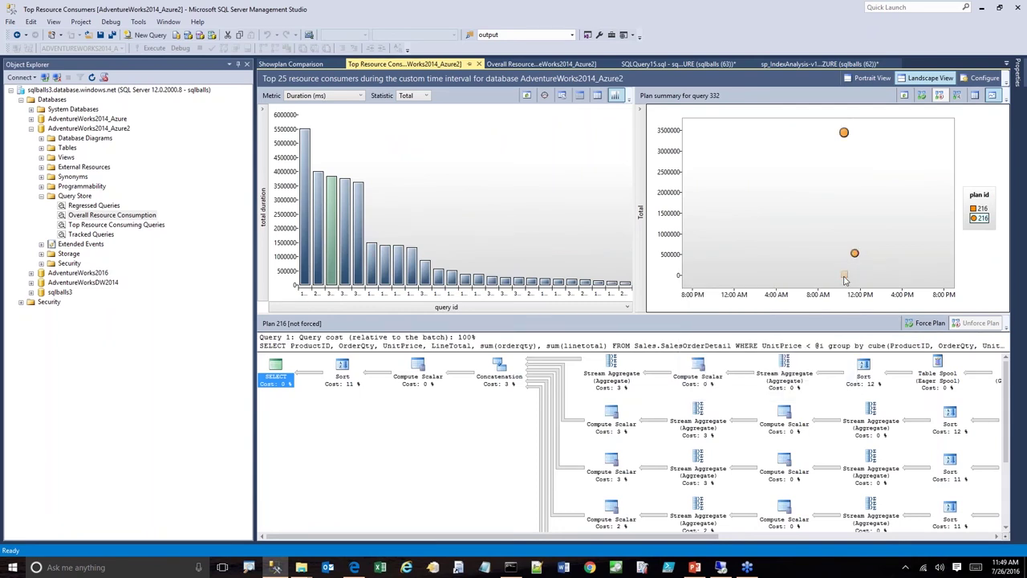
click(844, 276)
click(983, 219)
click(985, 209)
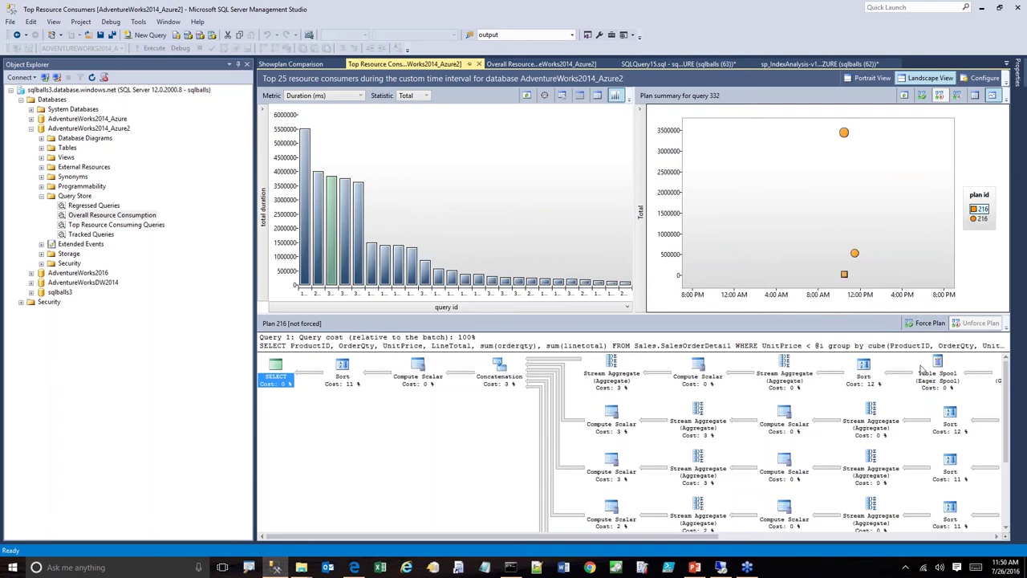
- Force plan 216 for query 332 and unforce it again, confirming both requests
click(846, 277)
click(923, 324)
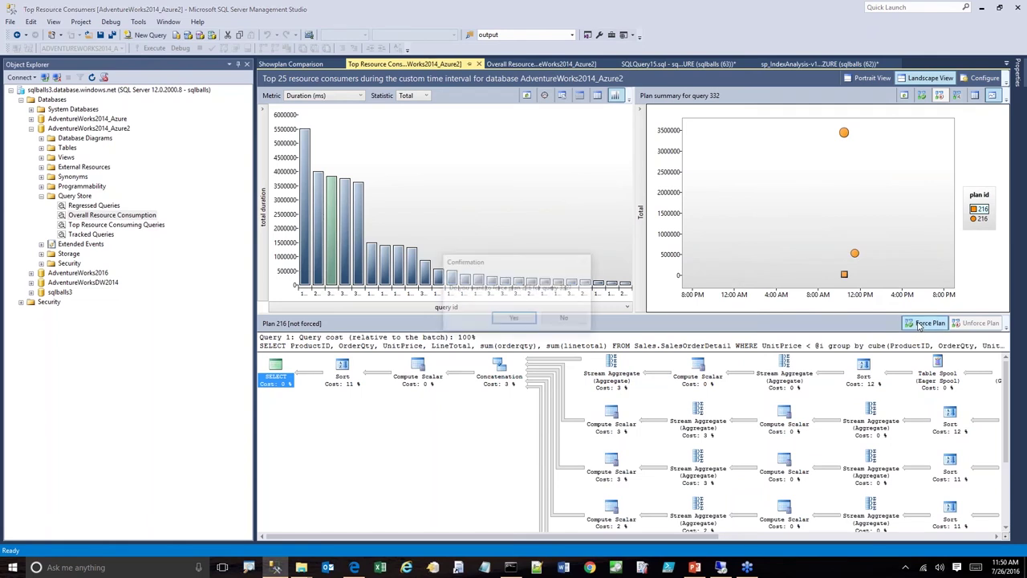
click(529, 321)
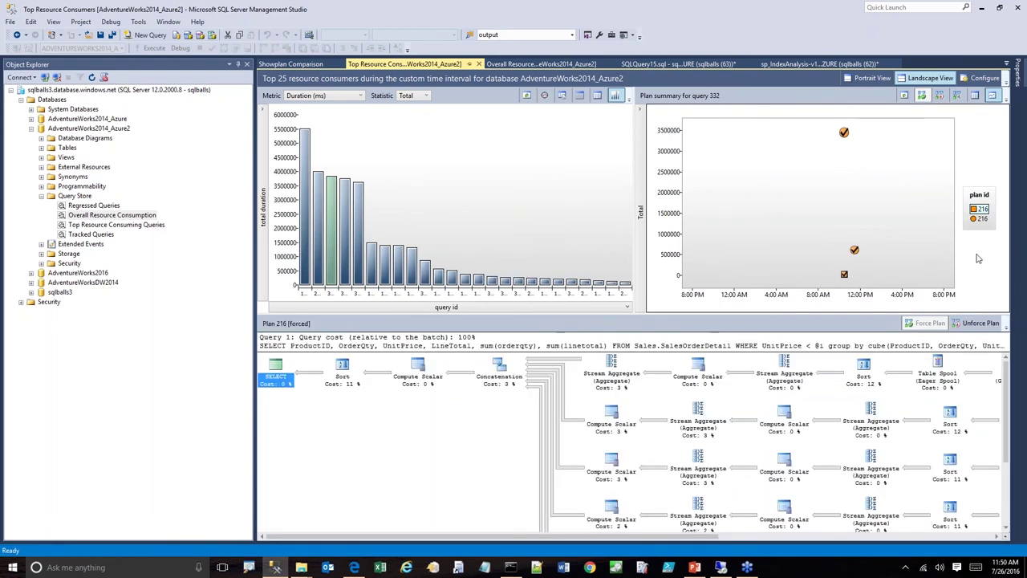
click(979, 325)
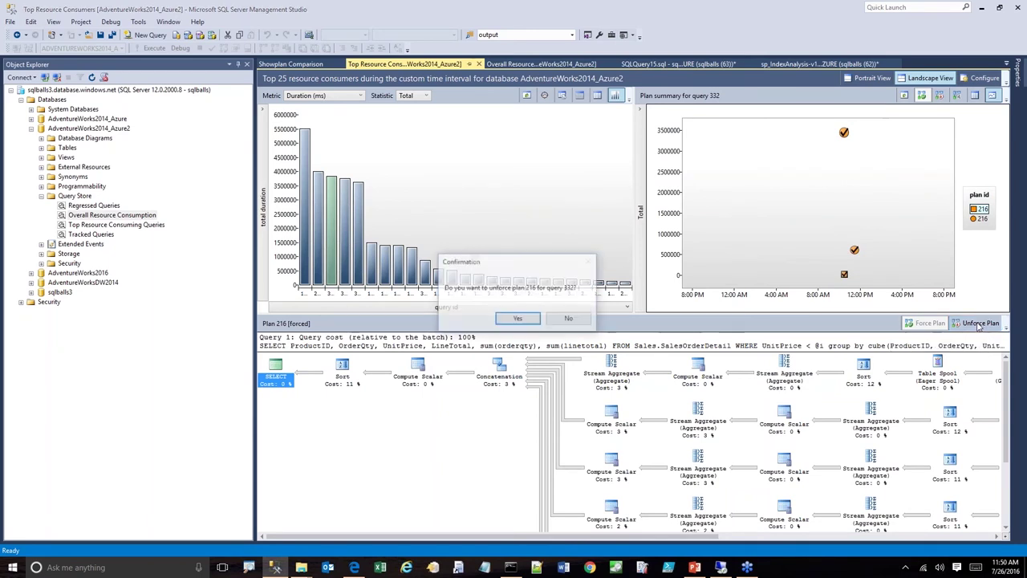
click(530, 319)
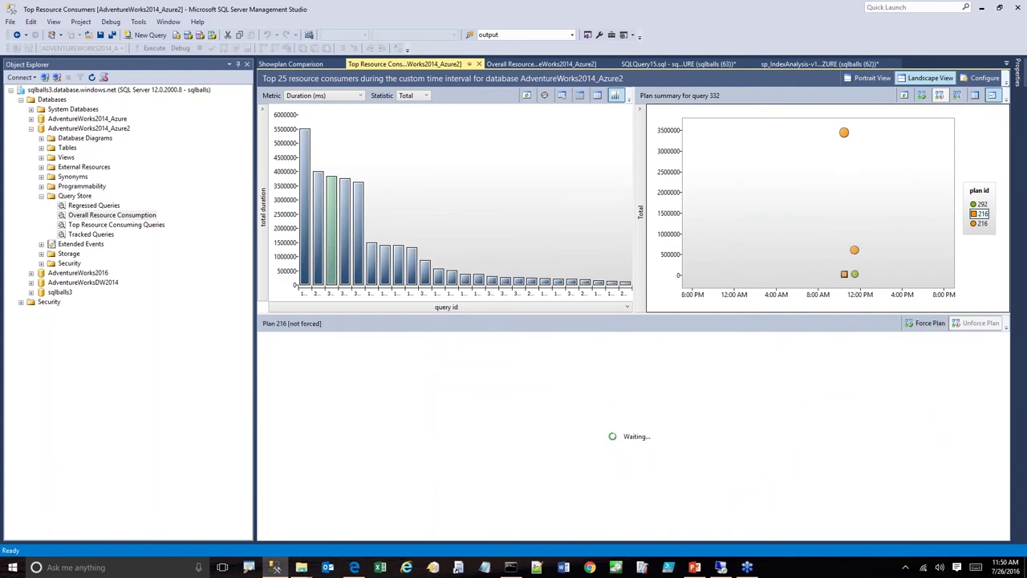
- Select plans 292 and 216 for query 332, and switch the top resource consumers metric to CPU Time (ms)
click(855, 275)
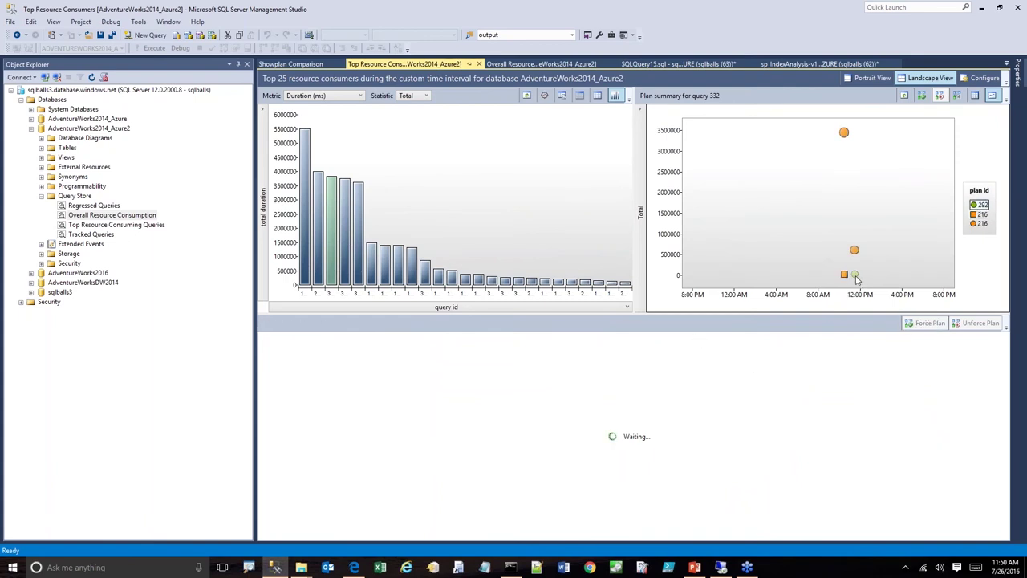
click(984, 215)
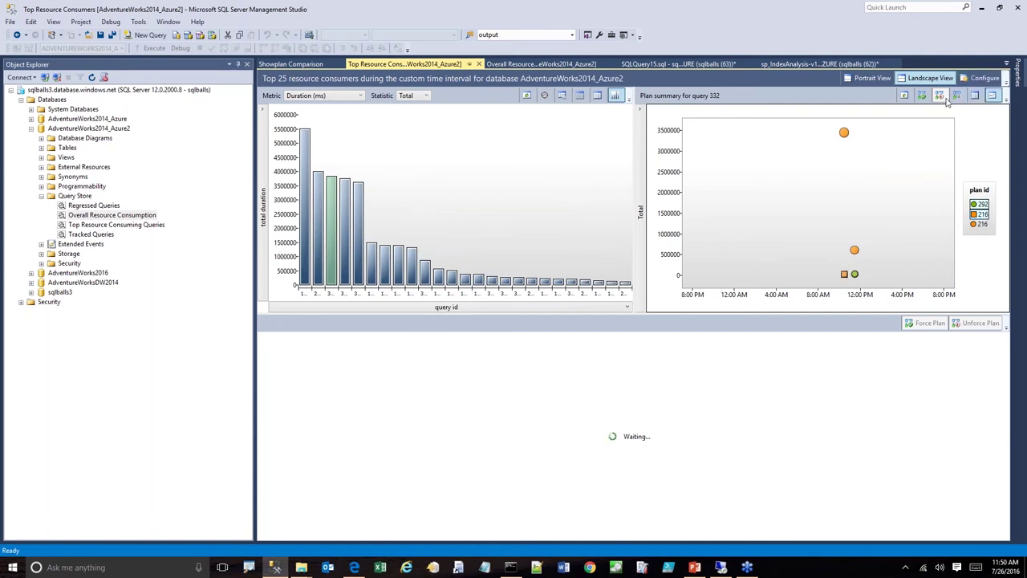
click(360, 97)
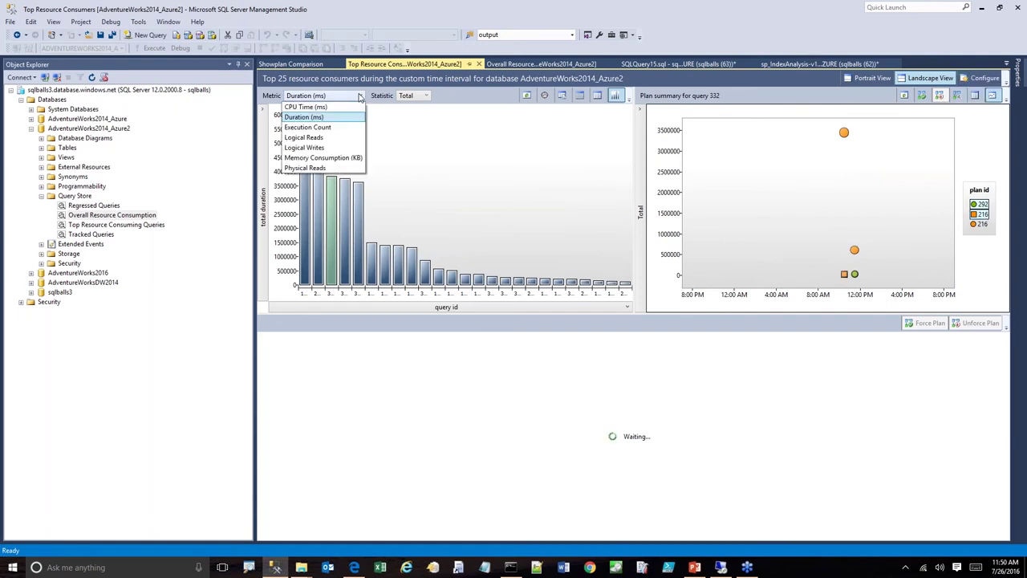
click(327, 108)
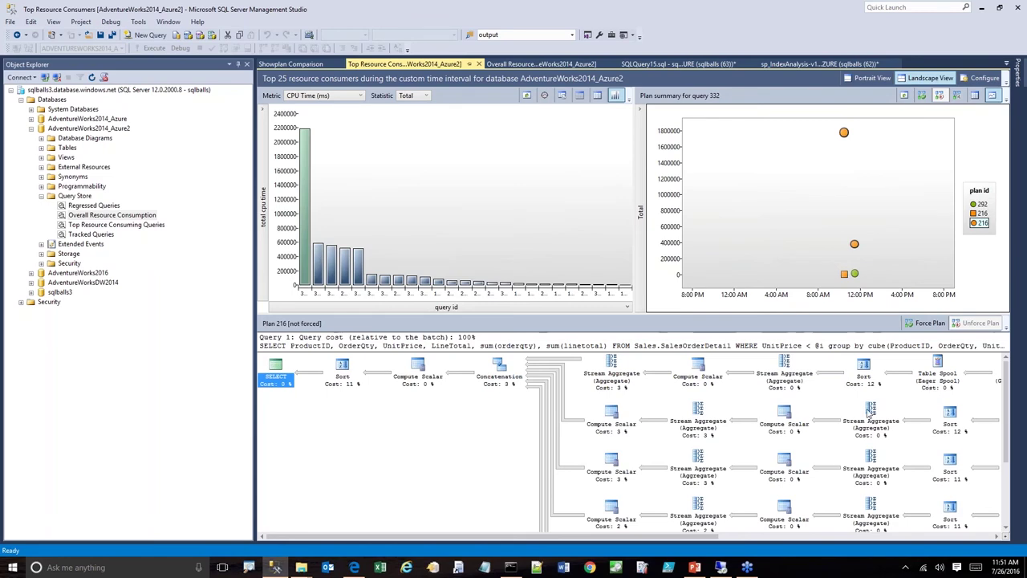
mouse_move(943, 464)
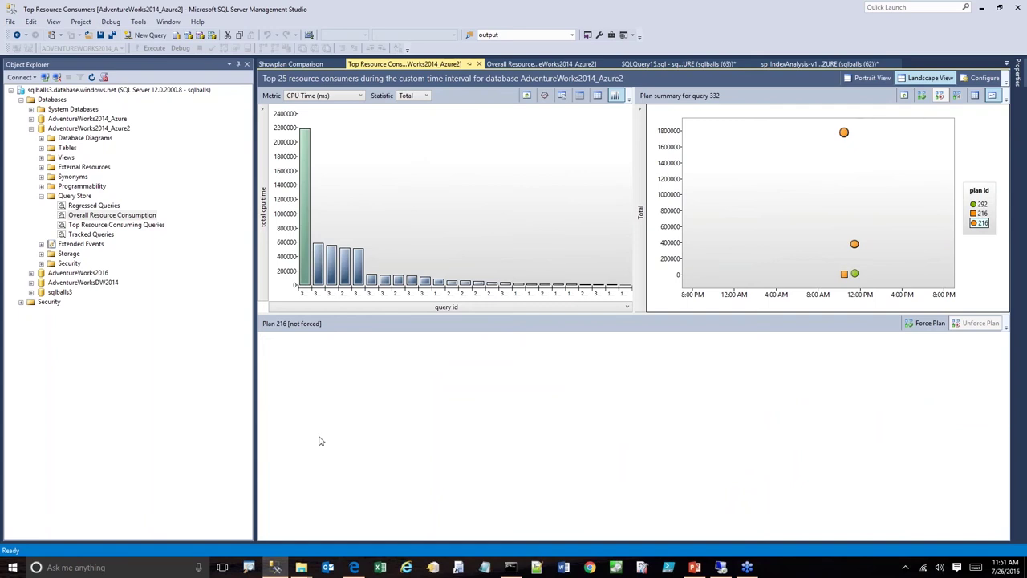
- Check the resource utilization charts on the Azure portal dashboard, and show the "What Did We Just Cover" slide in PowerPoint
click(356, 568)
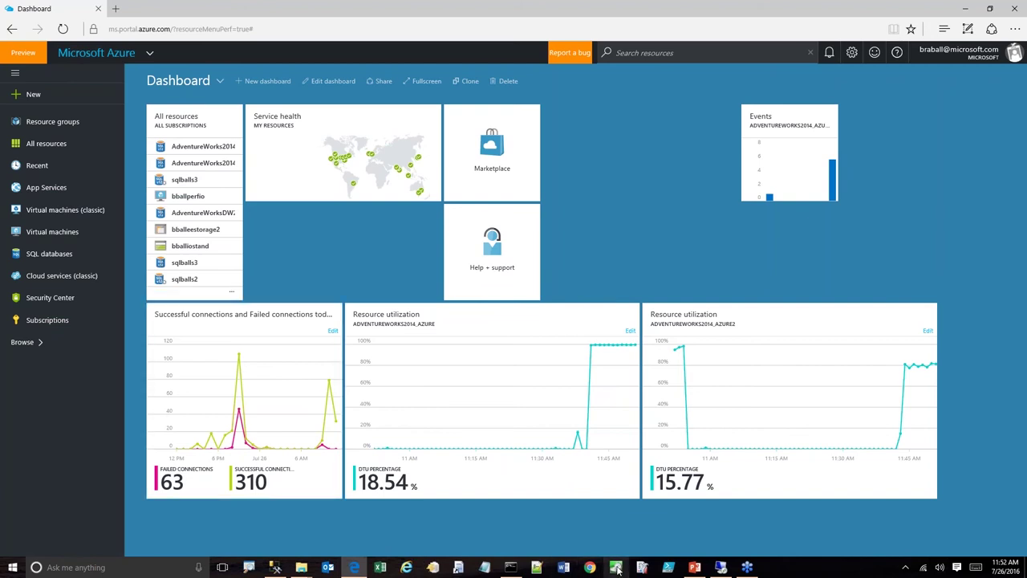
click(696, 567)
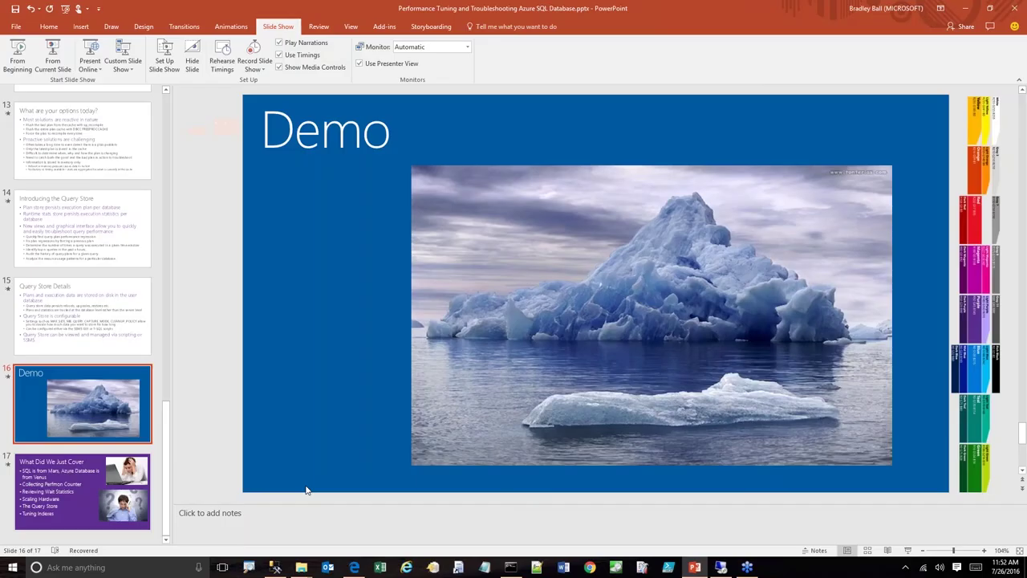
click(103, 496)
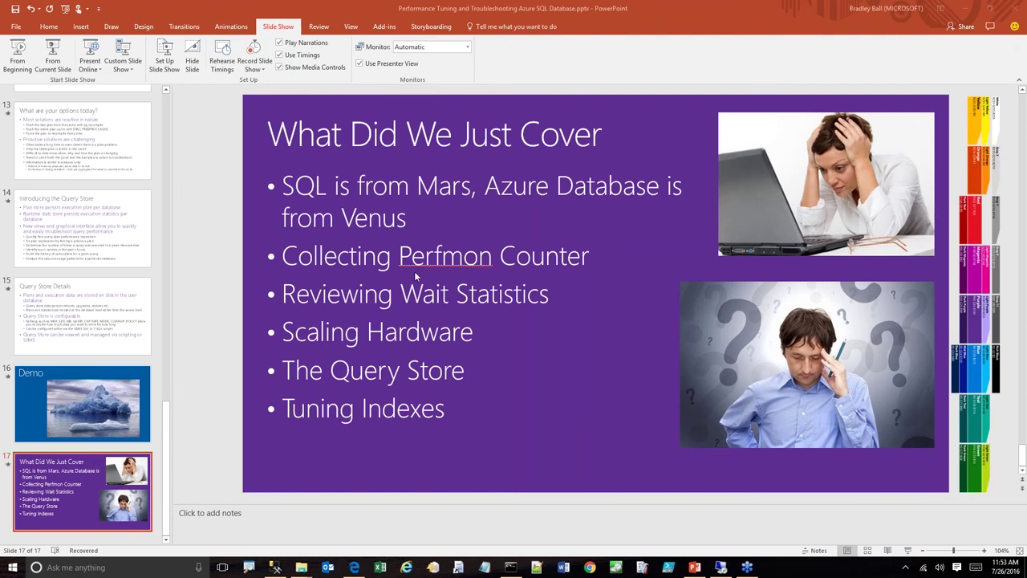
- Switch to the Azure portal, browse to the SQL servers list, and open the form for adding a logical server
mouse_move(275, 561)
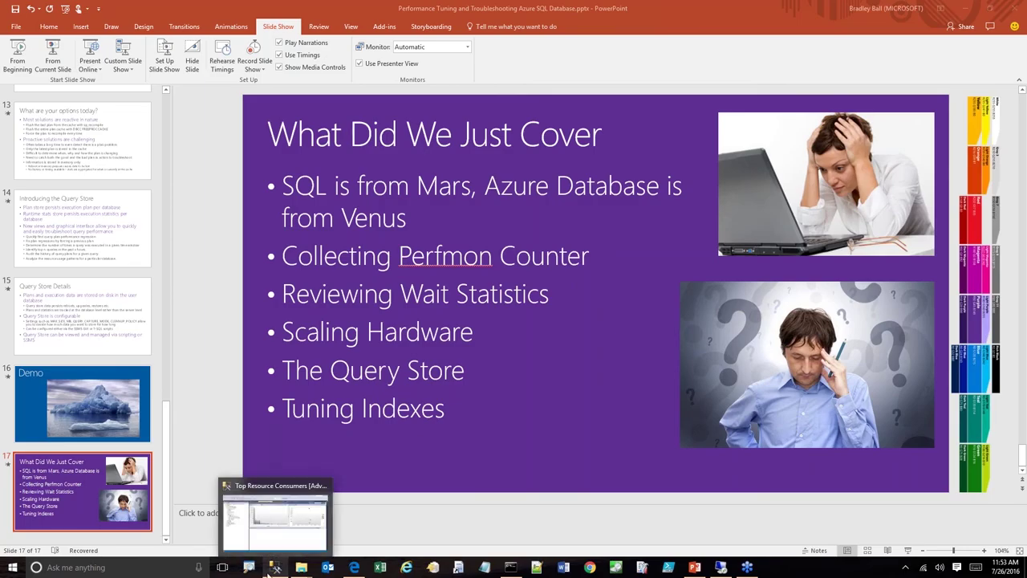
click(280, 544)
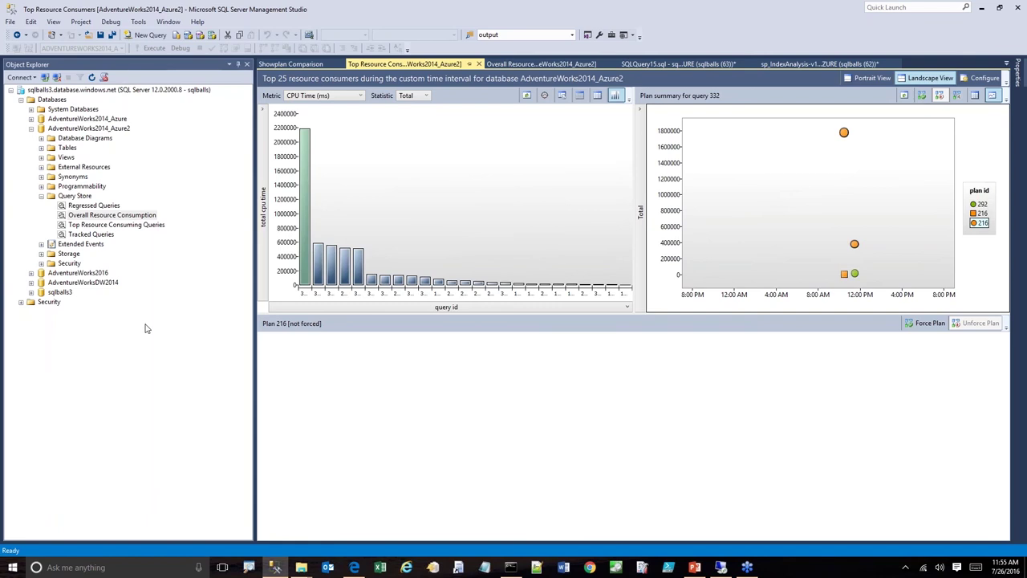
click(354, 567)
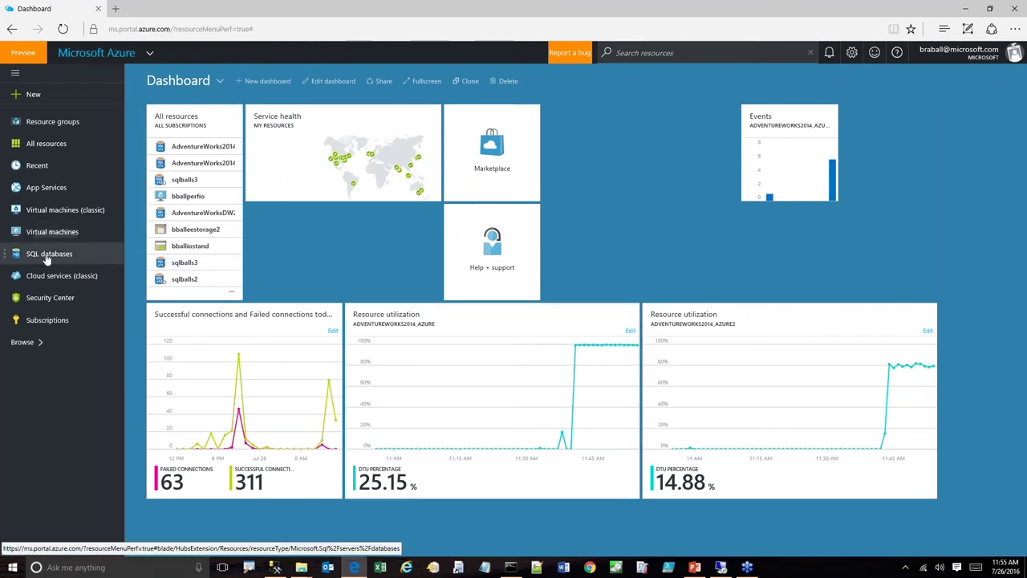
click(30, 344)
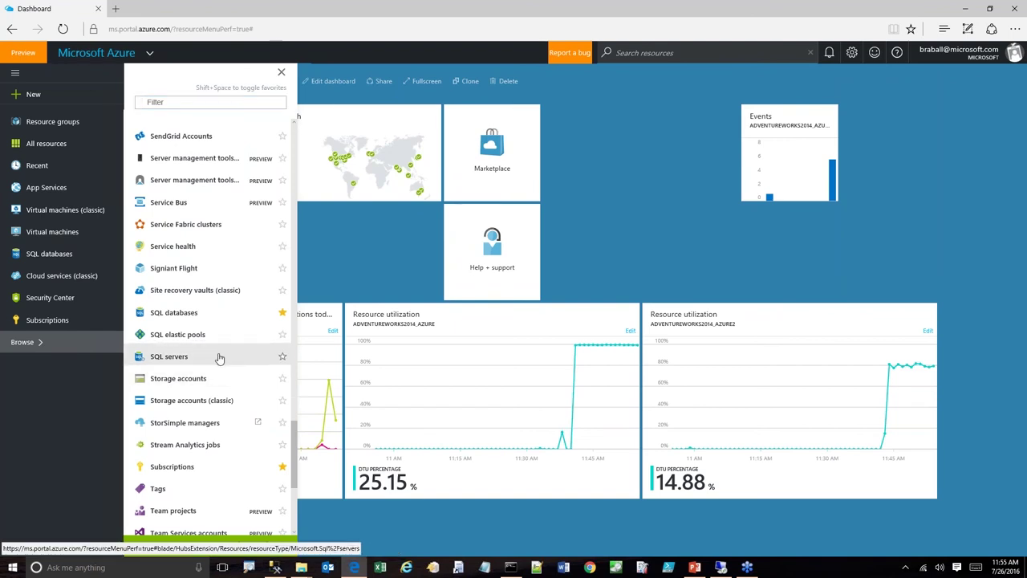
click(218, 356)
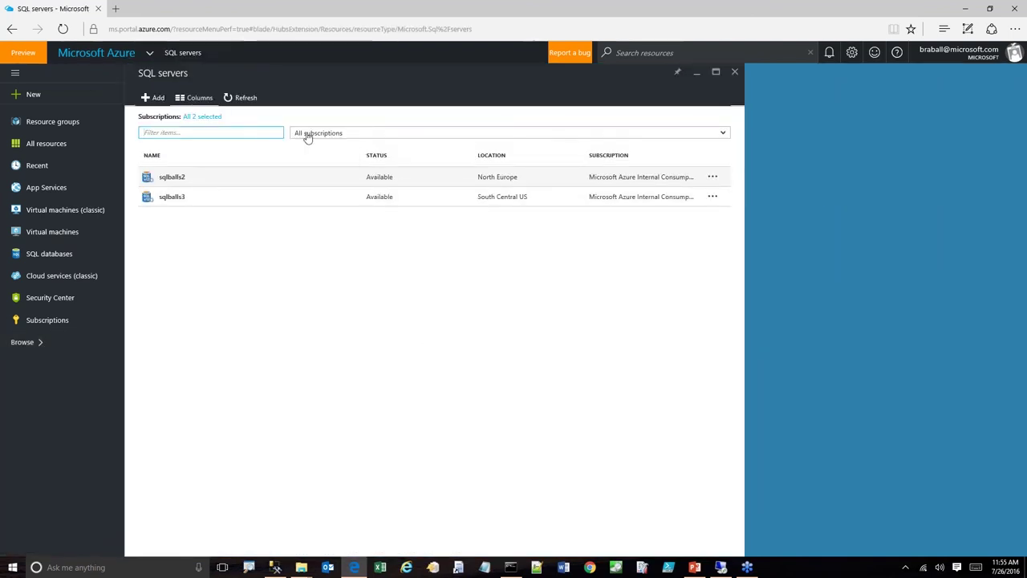
click(153, 98)
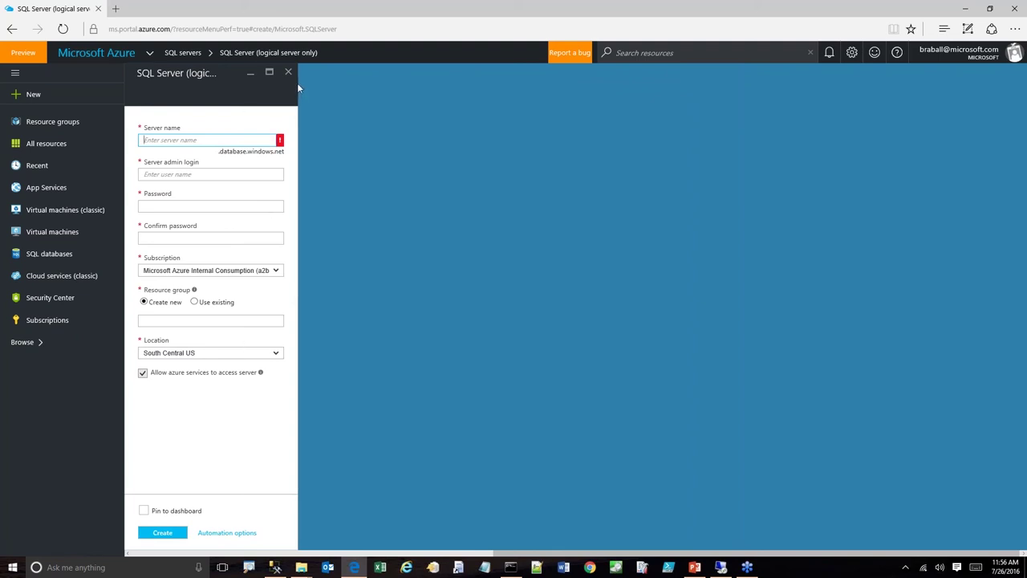
- Start a new SQL database named pragmaticdemo2 from the SQL databases list and check its source options, leaving Blank database selected
click(38, 255)
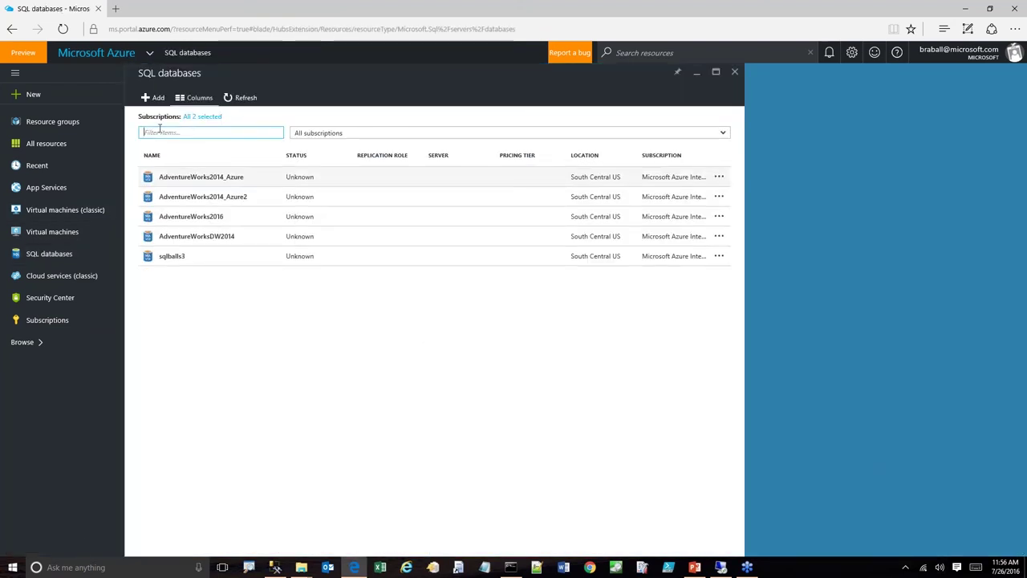
click(153, 98)
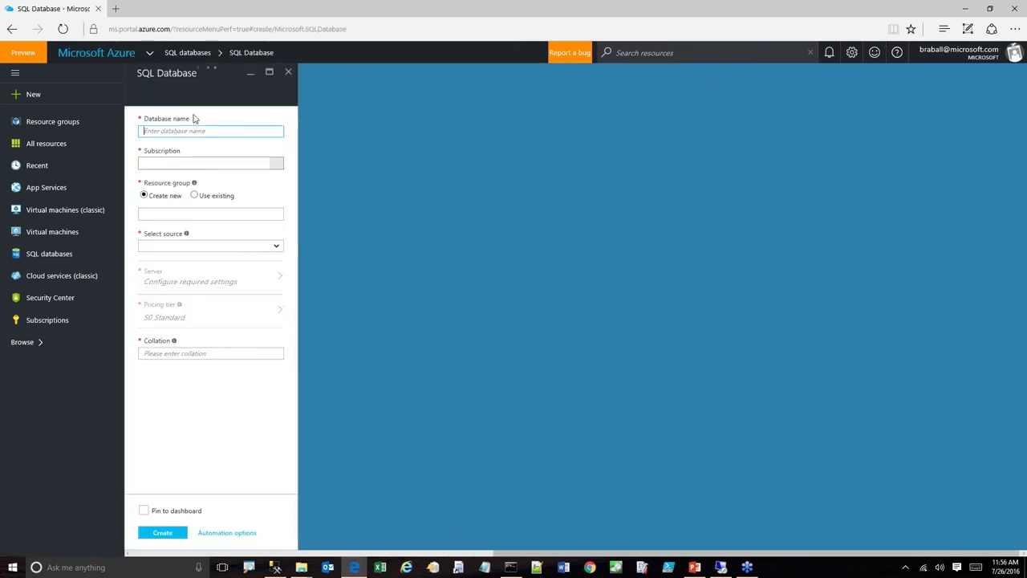
text(p)
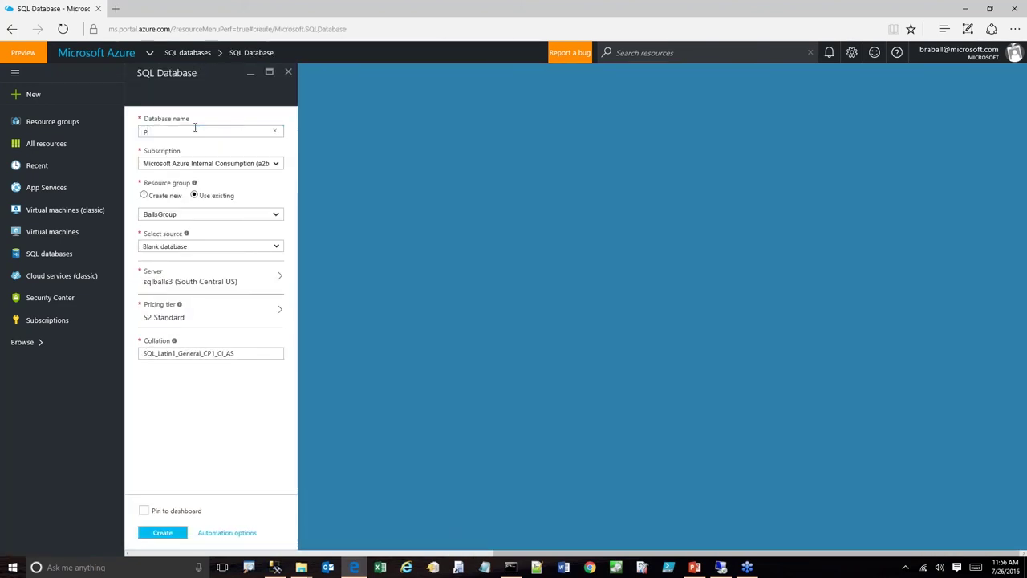
text(ragmaticdemo2)
click(281, 247)
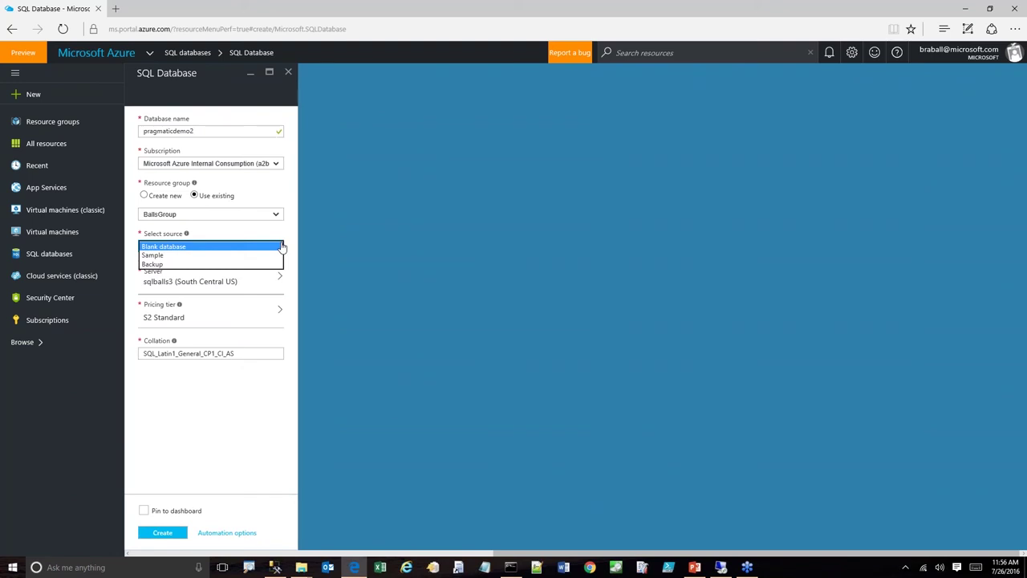
click(232, 412)
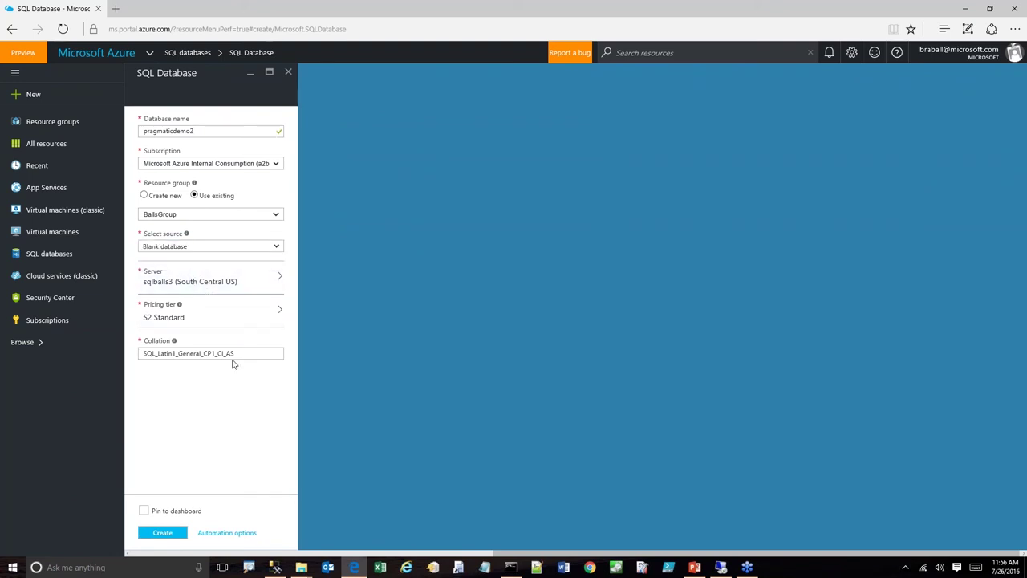
- Check the server choices for the new database, discard the unsaved form, and return to the dashboard with the side navigation collapsed
click(279, 282)
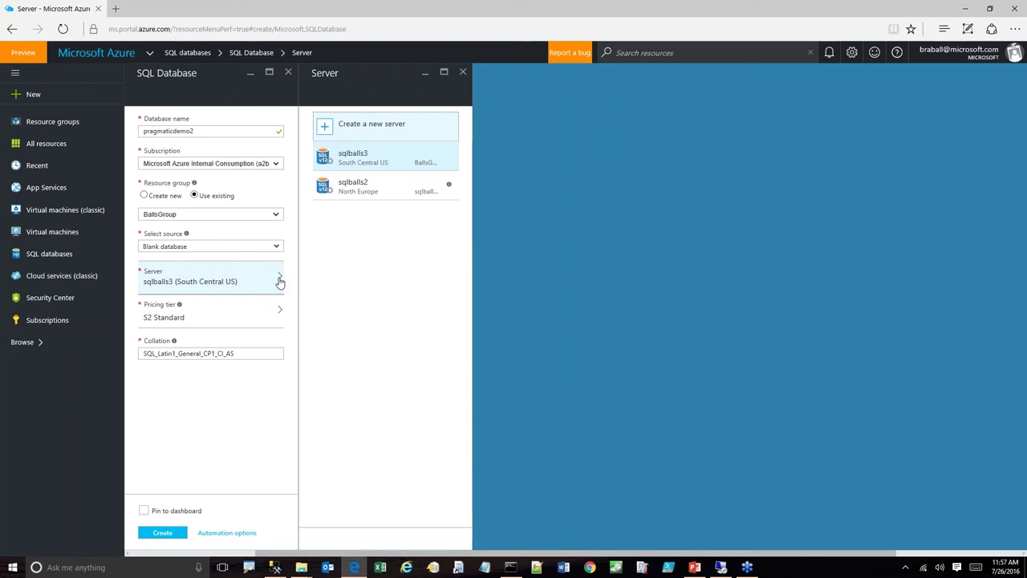
click(279, 283)
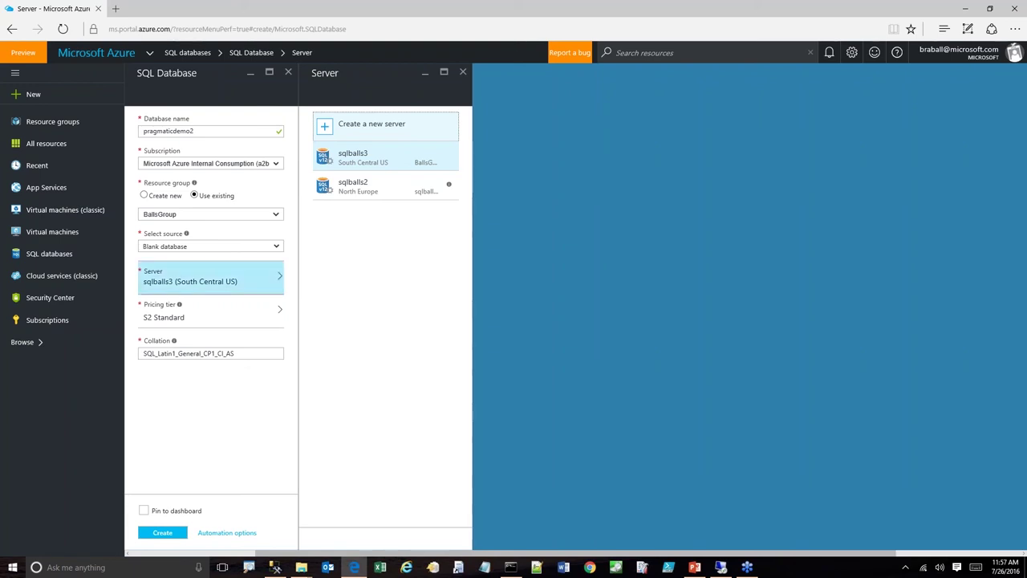
click(462, 71)
click(290, 72)
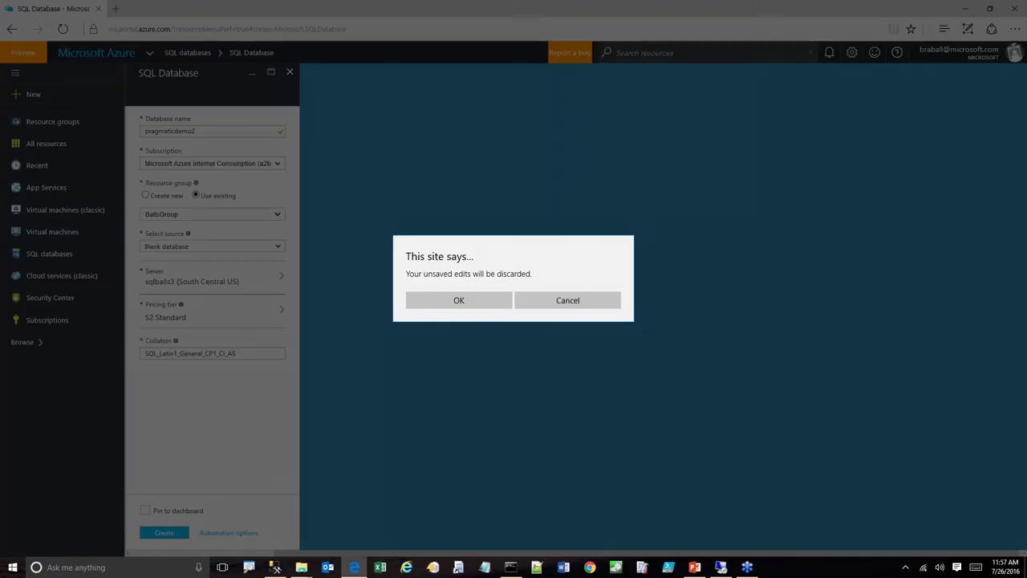
click(460, 300)
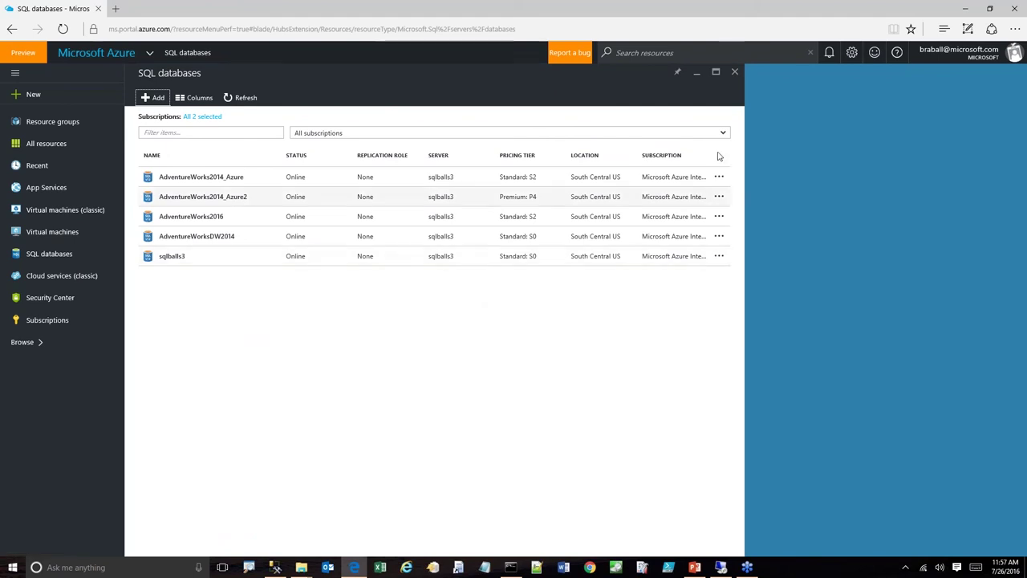
click(734, 73)
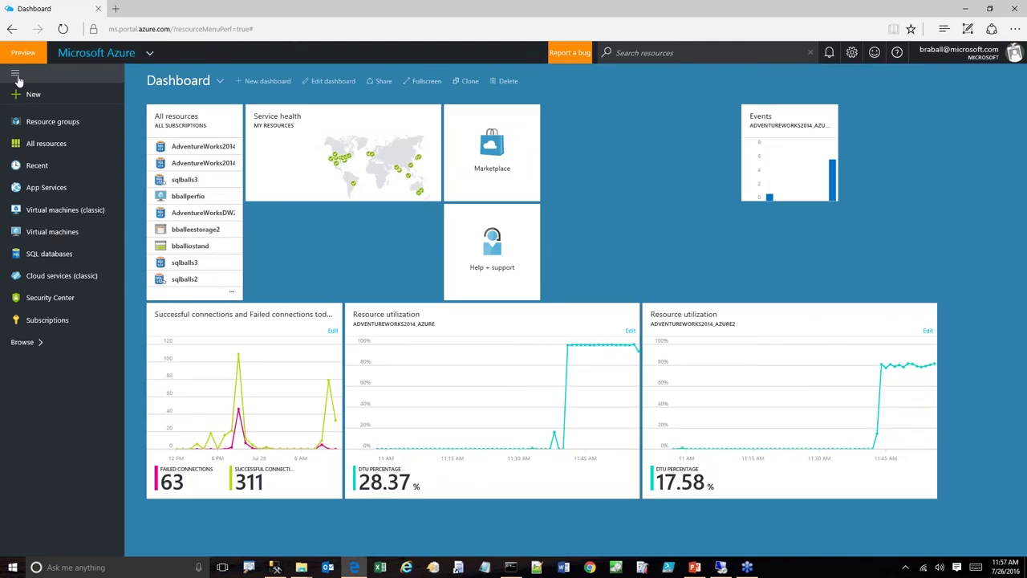
click(16, 76)
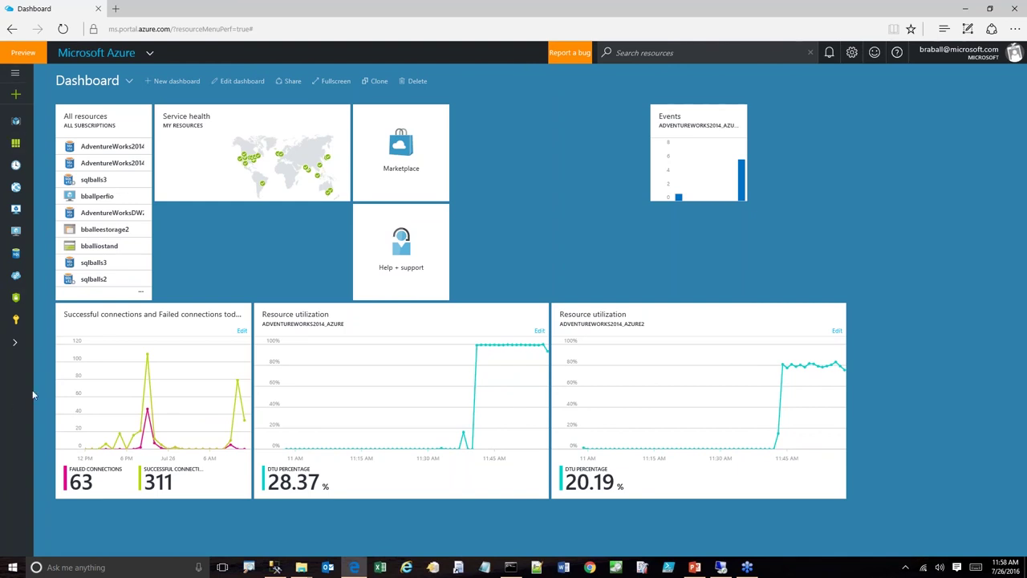
- Switch to SQL Server Management Studio and refresh and expand the Extended Events sessions of AdventureWorks2014_Azure2
click(276, 567)
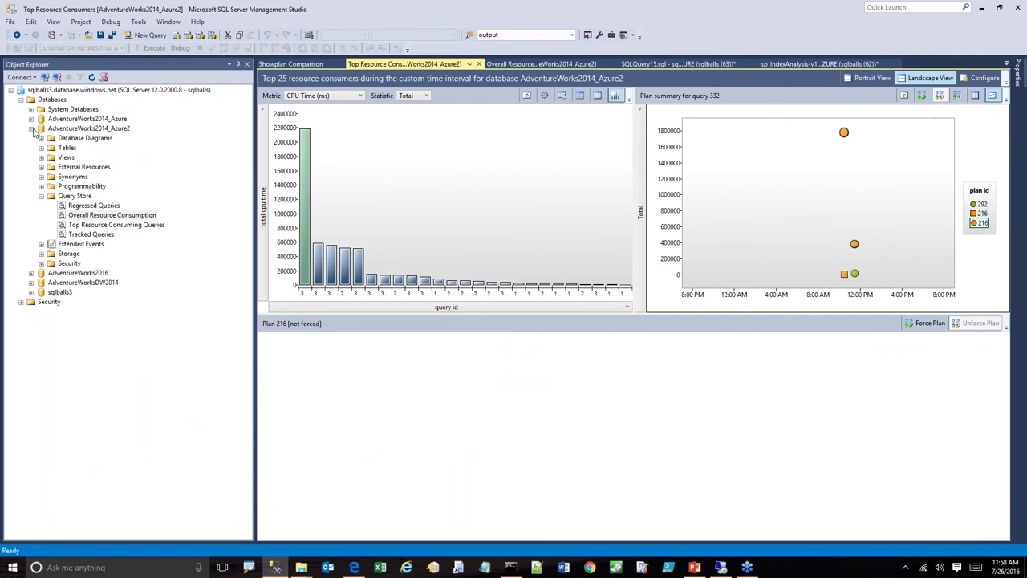
click(40, 244)
right_click(81, 244)
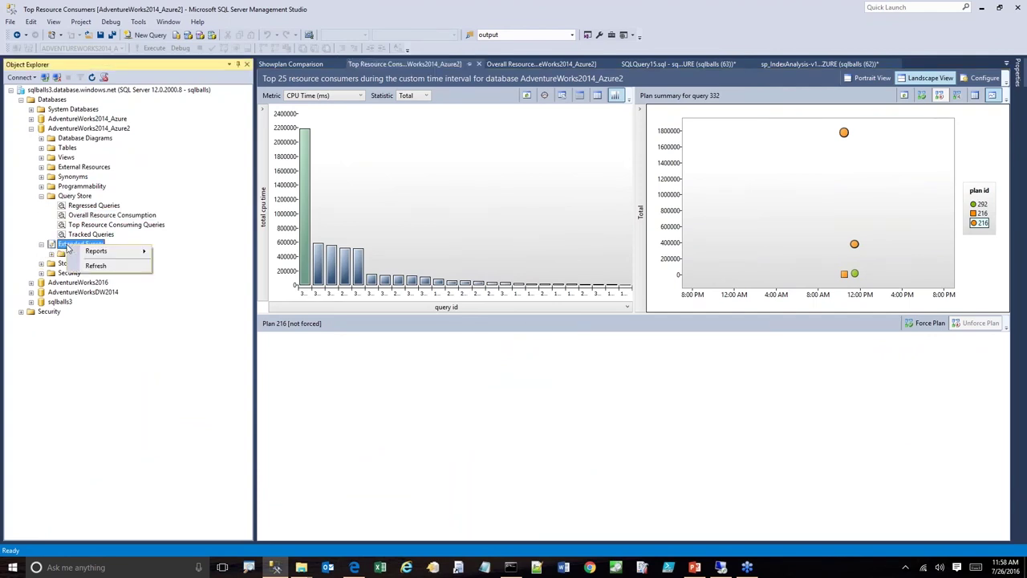
click(93, 264)
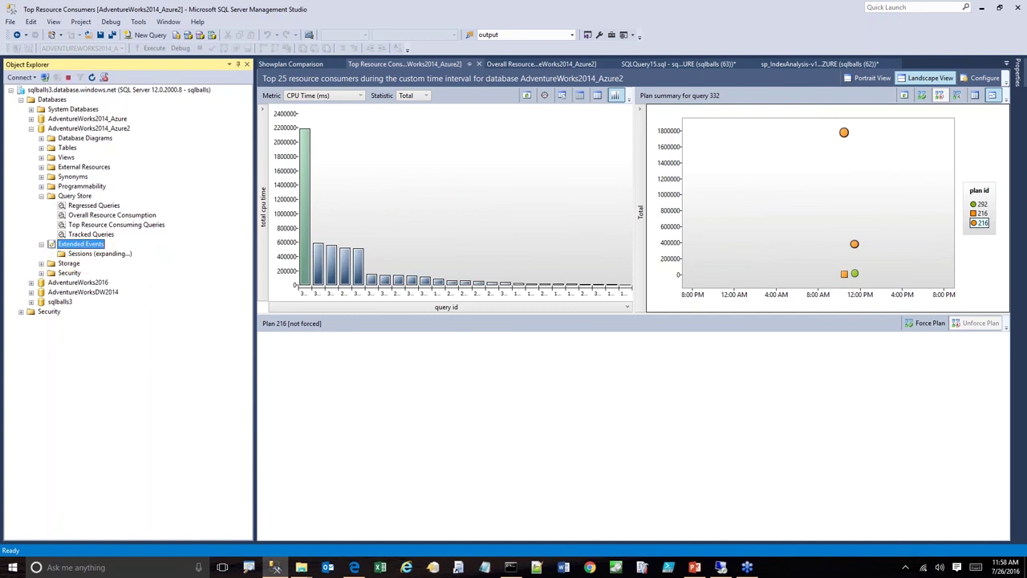
click(92, 255)
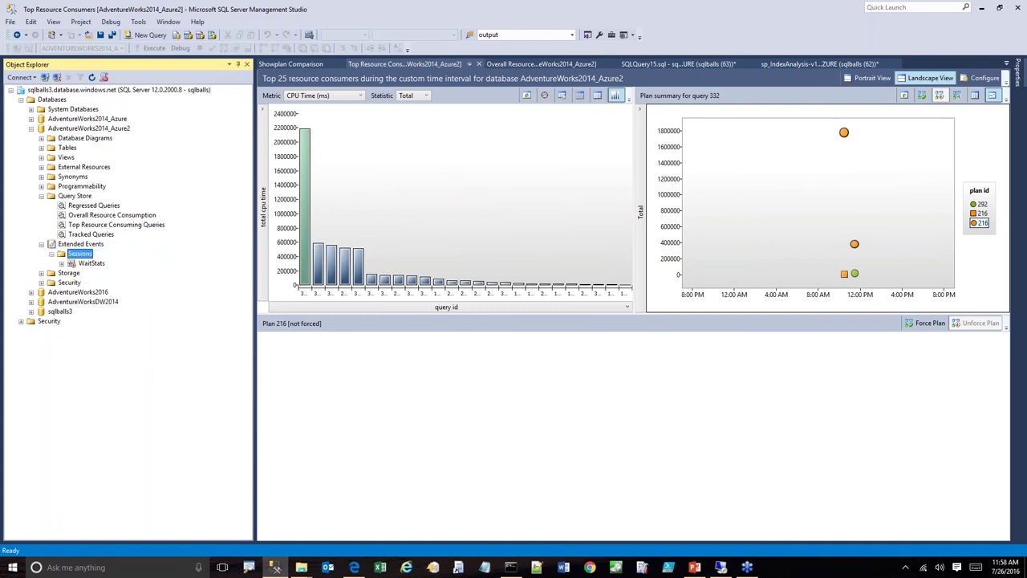